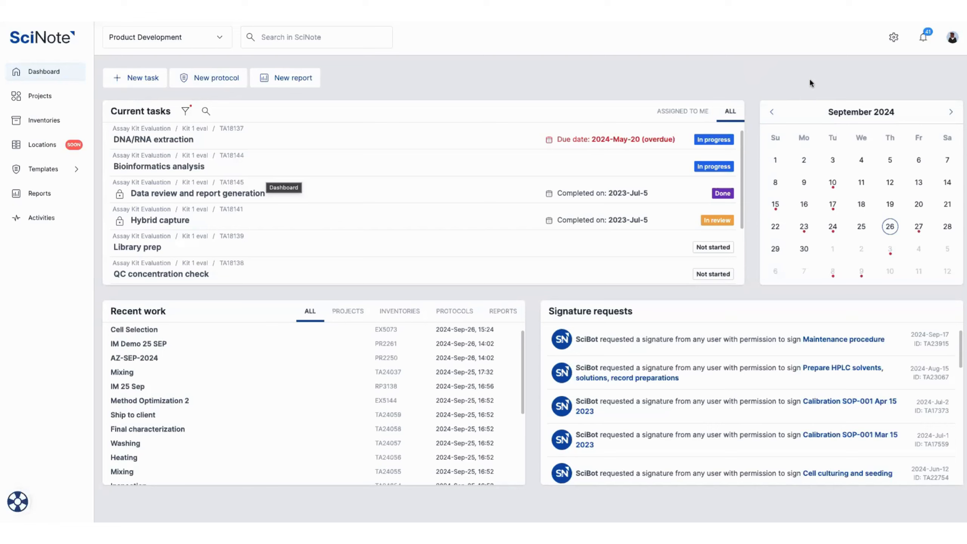
click(833, 228)
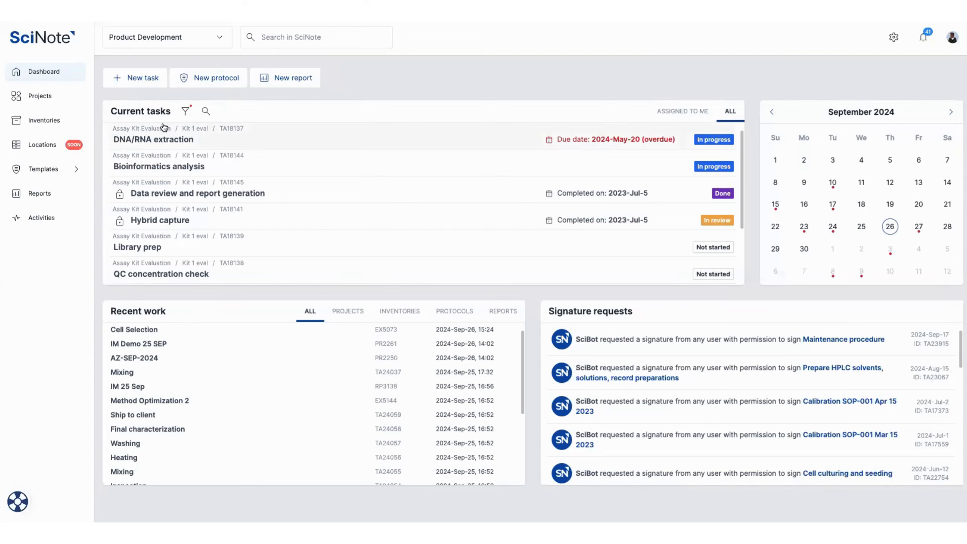
- Create a new project named "Vaccine Comparison Study" without granting access to all team members
click(62, 96)
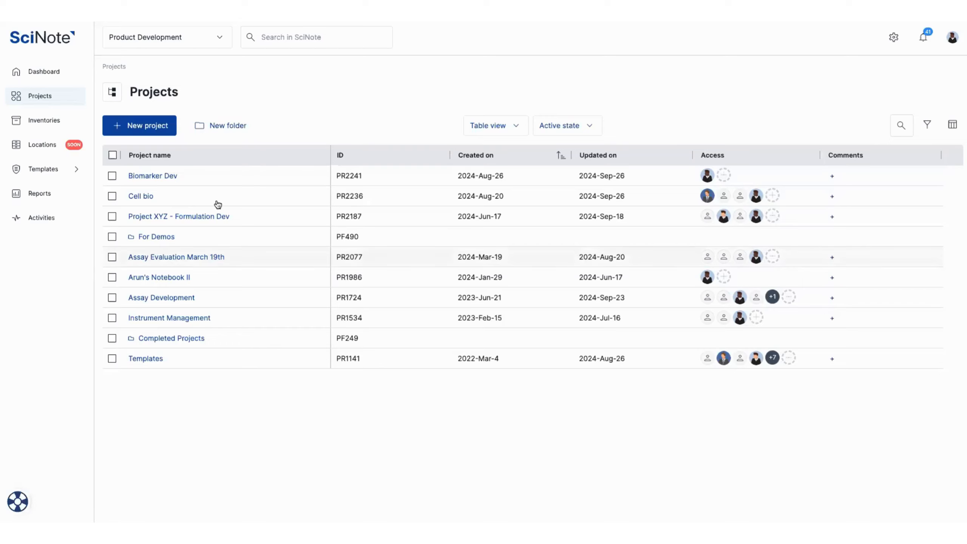
click(148, 131)
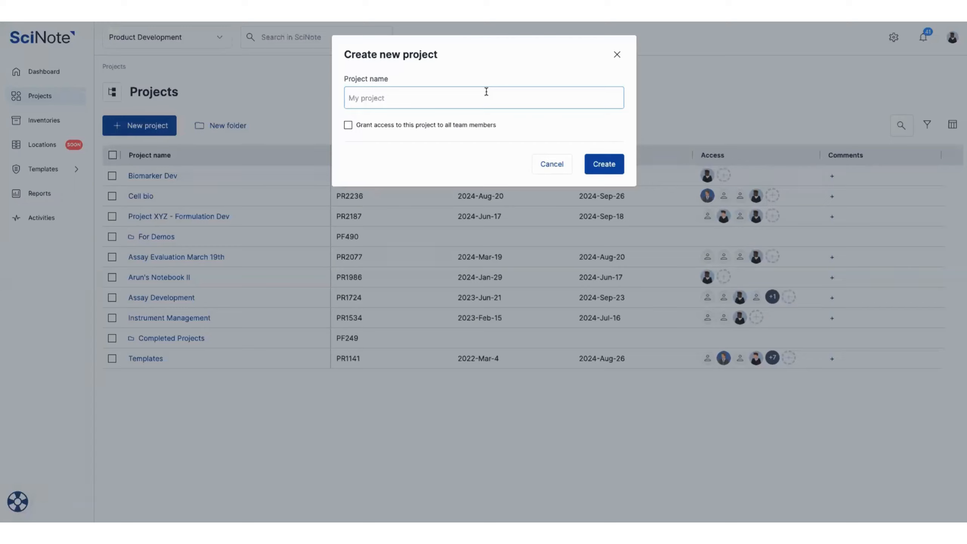
text(Vaccine Comparison Study)
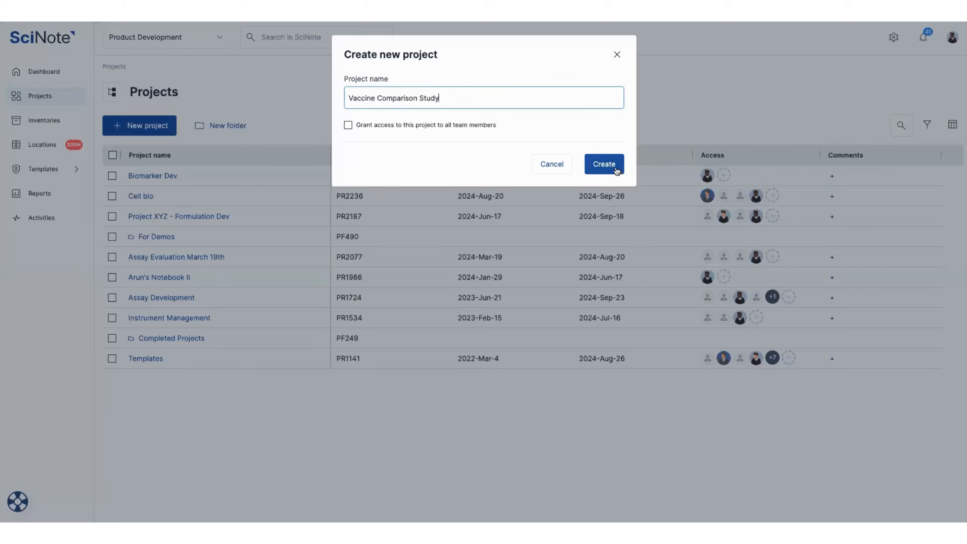
click(604, 164)
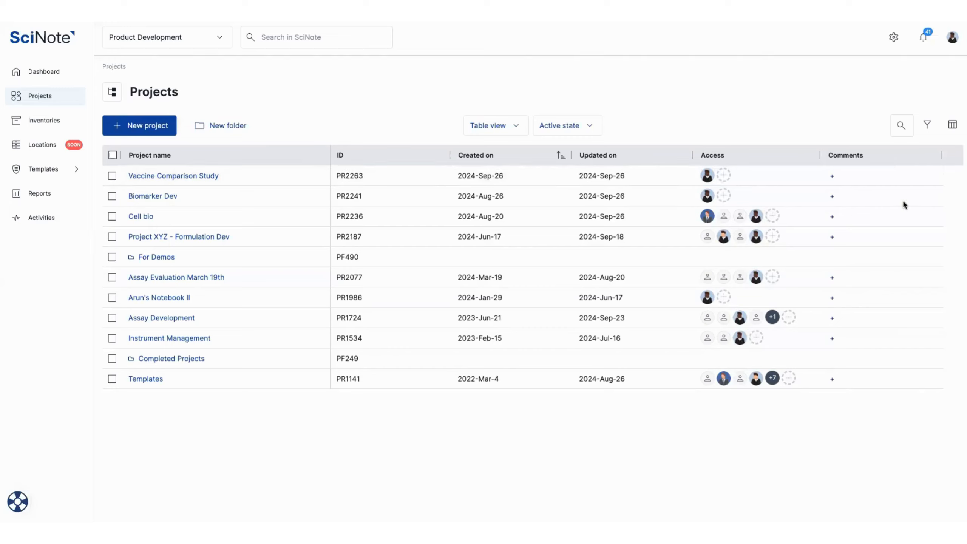
- Grant the fourth listed team member Owner access to the Vaccine Comparison Study project
click(724, 179)
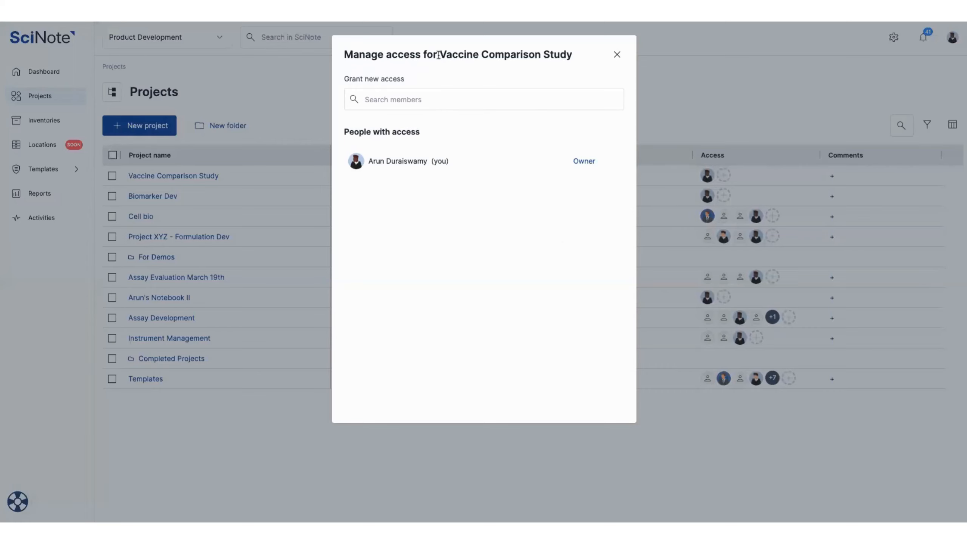
drag(439, 55, 575, 53)
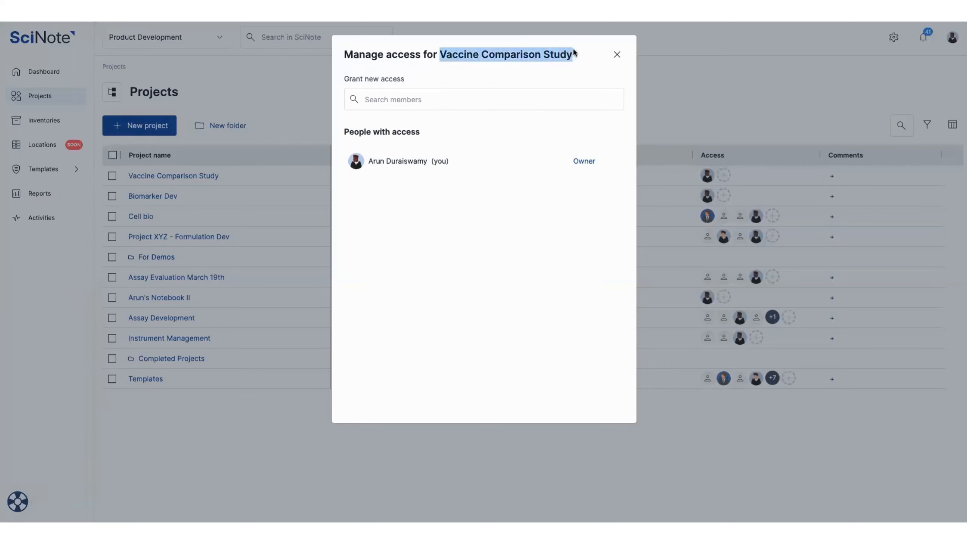
click(515, 292)
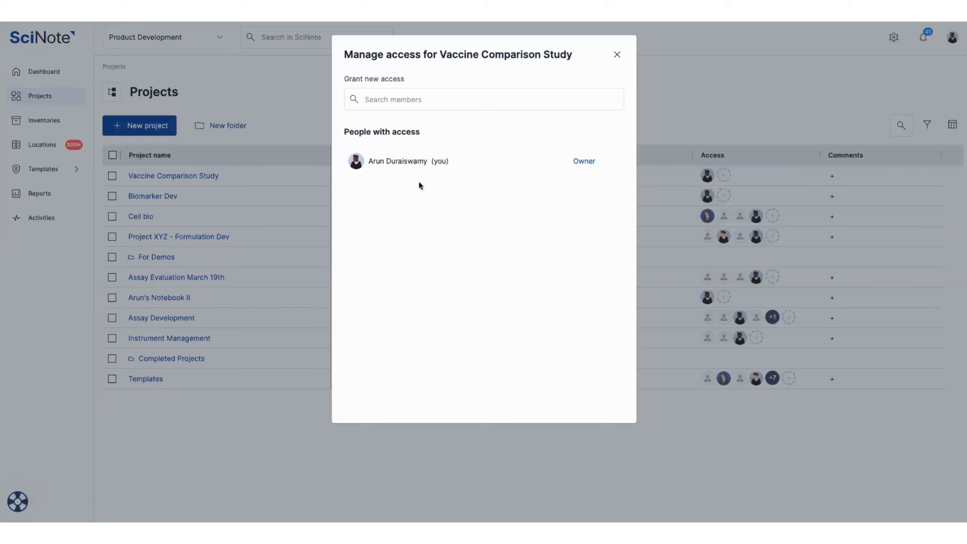
click(411, 99)
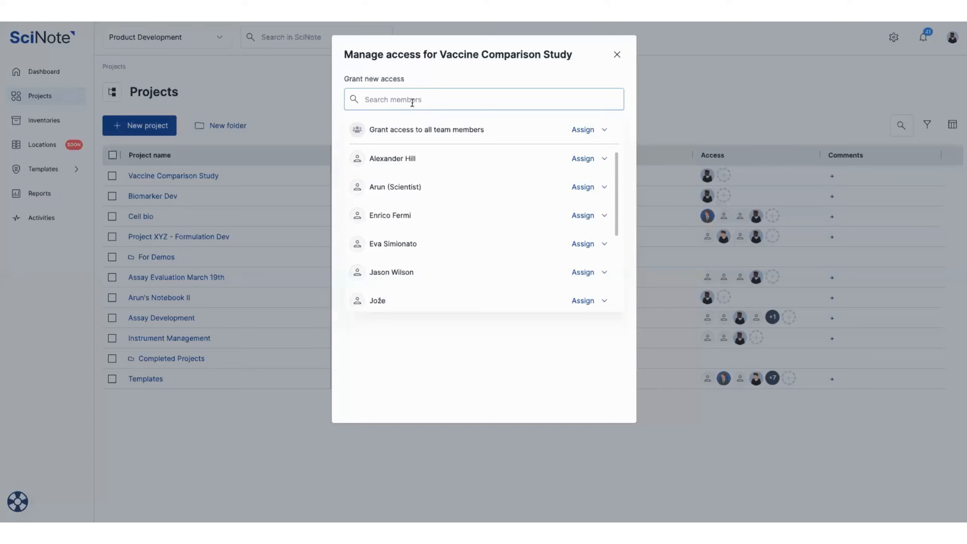
click(589, 246)
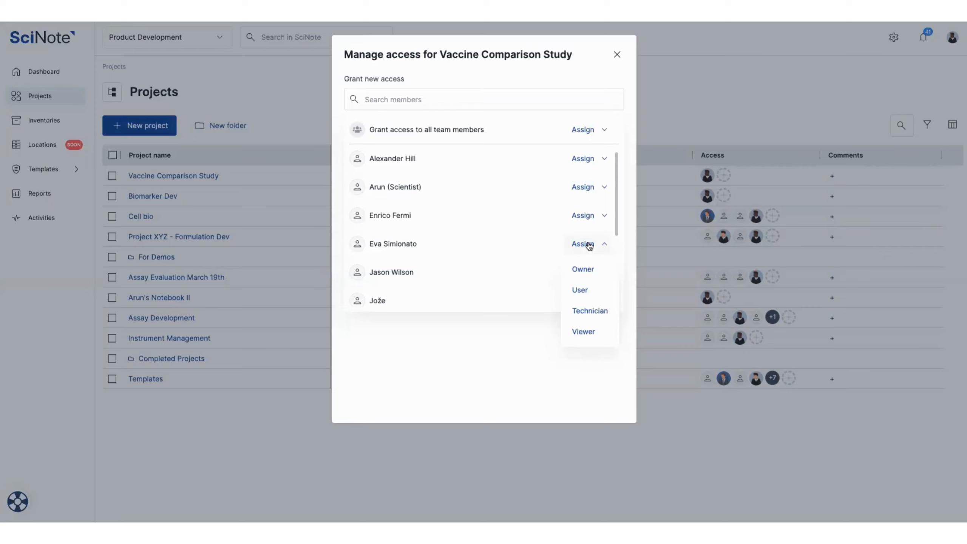
click(585, 271)
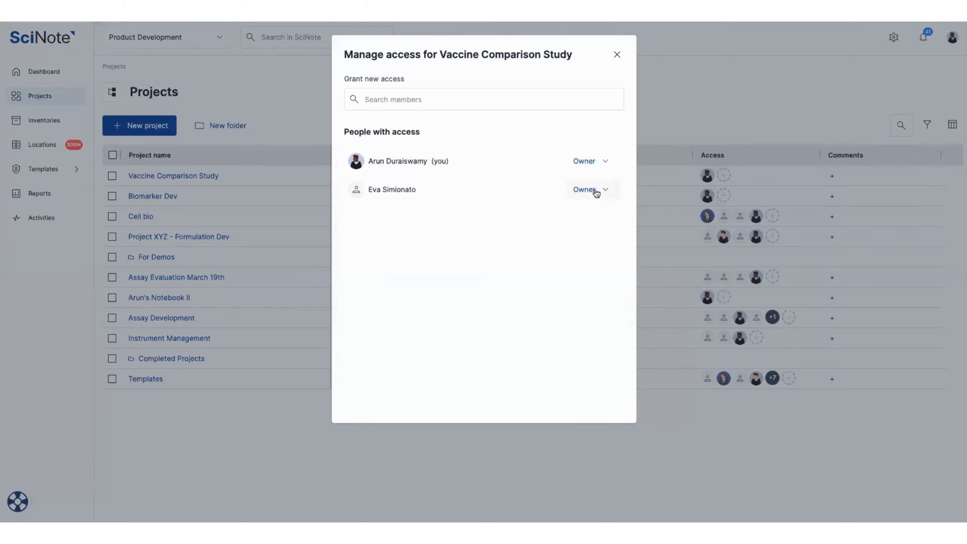
click(595, 193)
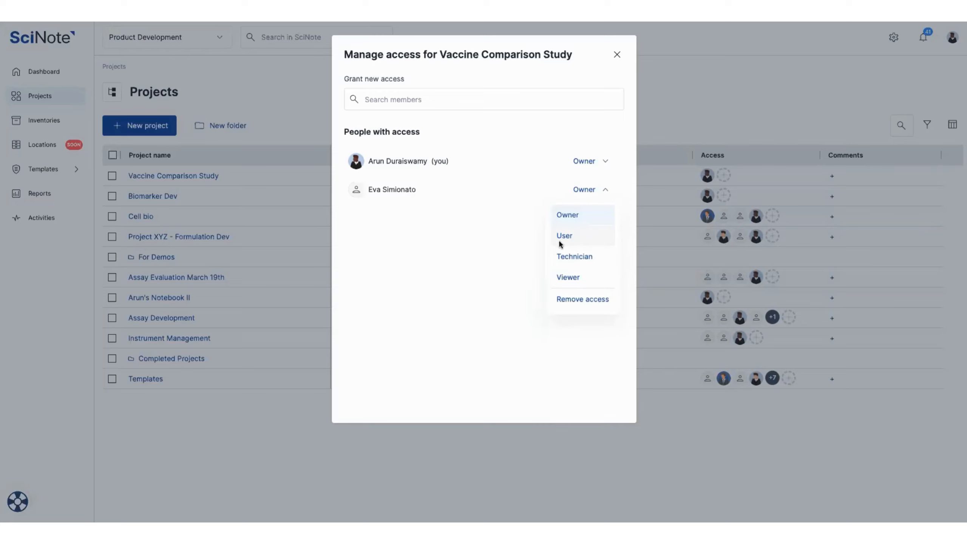
click(506, 238)
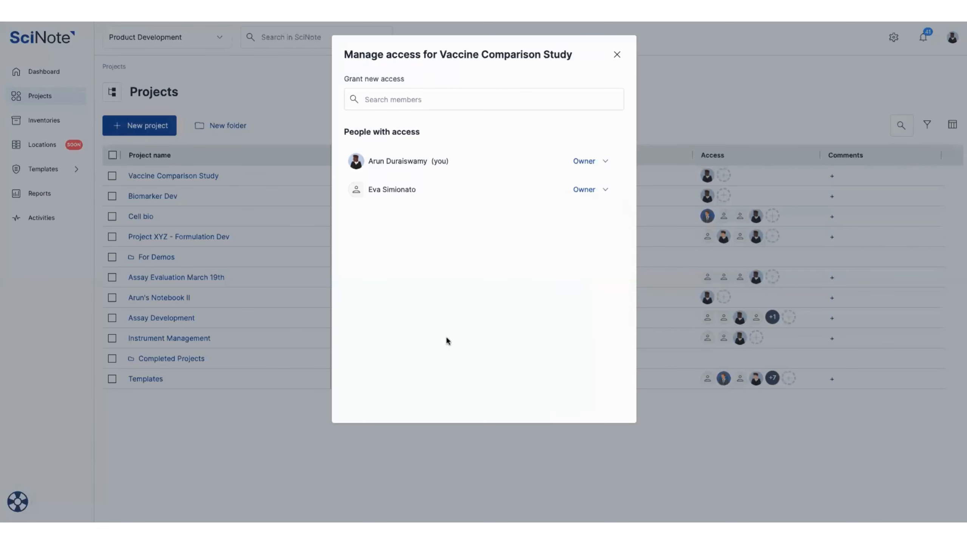
click(616, 56)
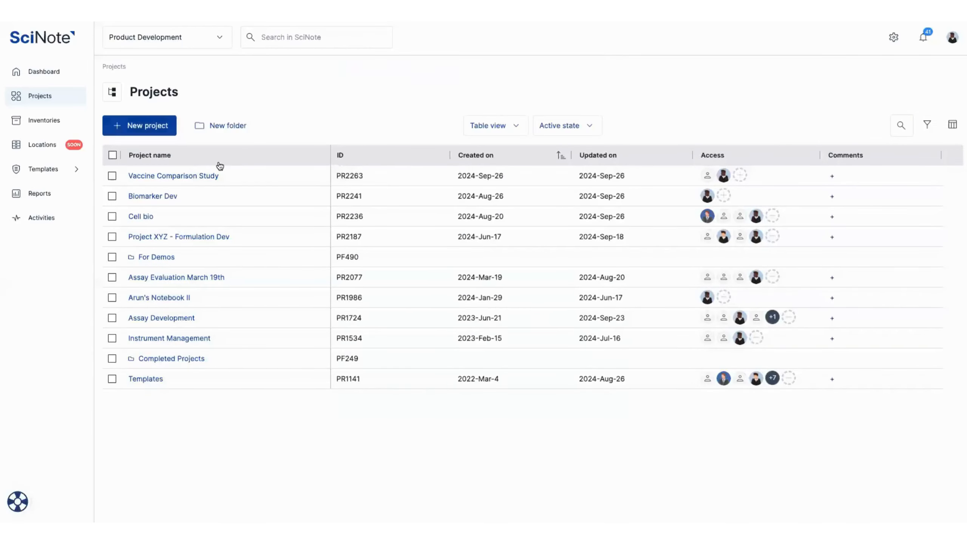
- Create an experiment named "Moderna" in the Vaccine Comparison Study project
click(177, 176)
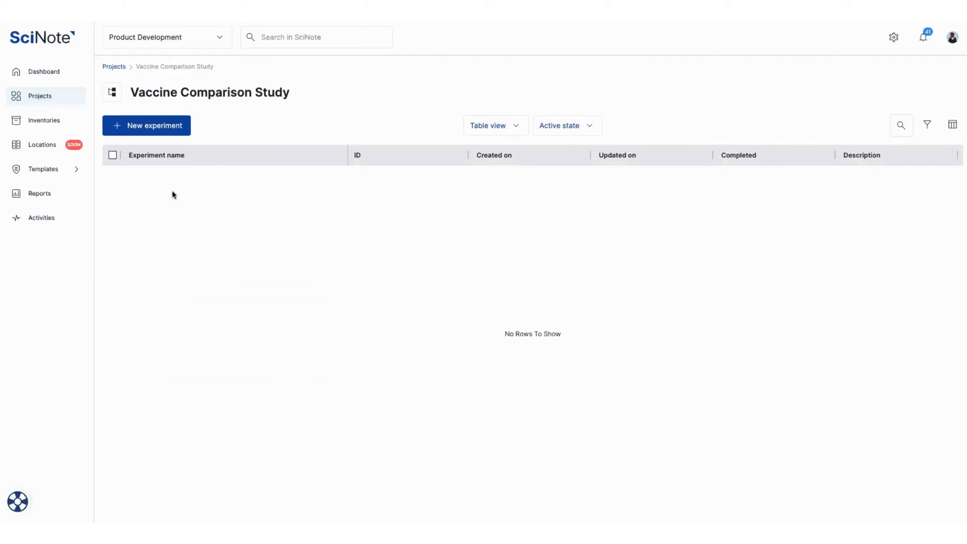
click(152, 135)
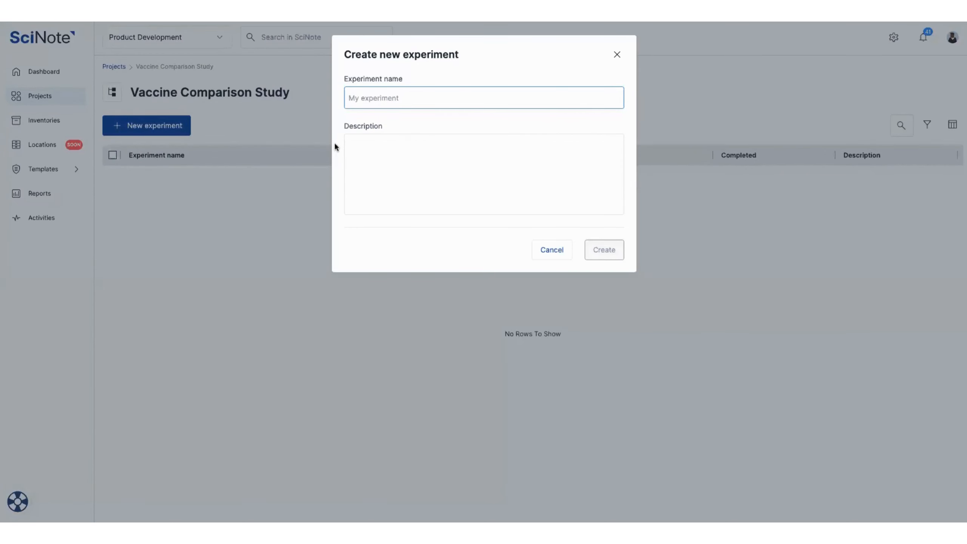
text(Moderna)
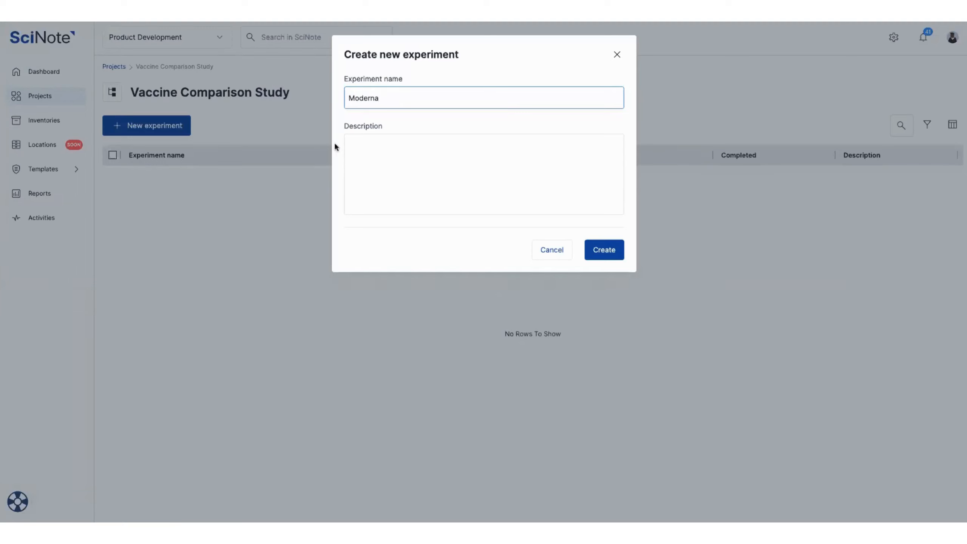
click(590, 253)
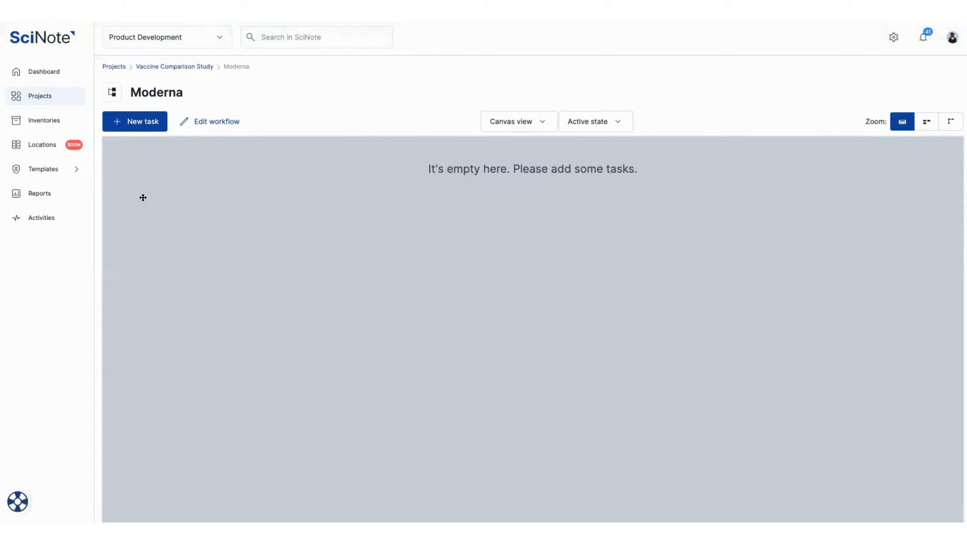
- Create a task named "Effectiveness in adult males" in the Moderna experiment, keeping the default assignee
click(140, 123)
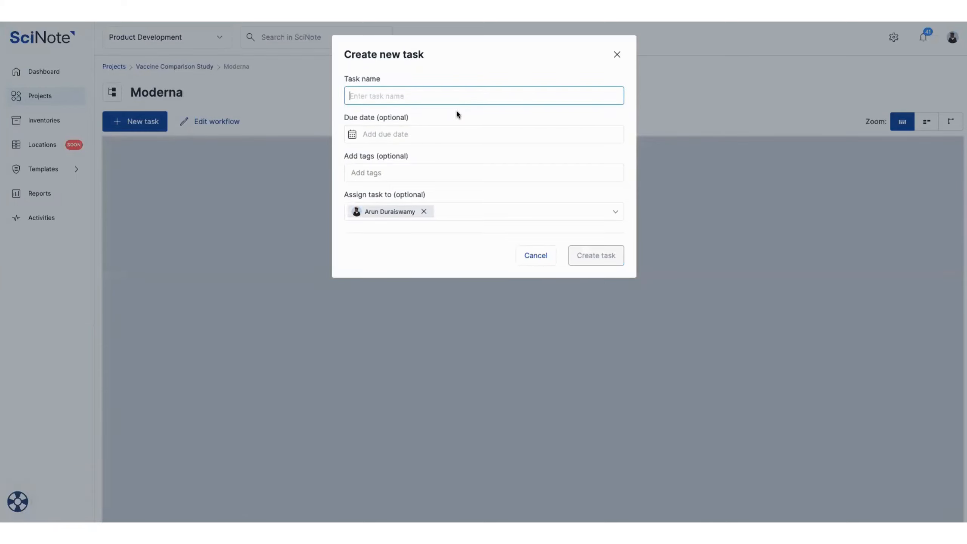
text(Effectiveness in adult males)
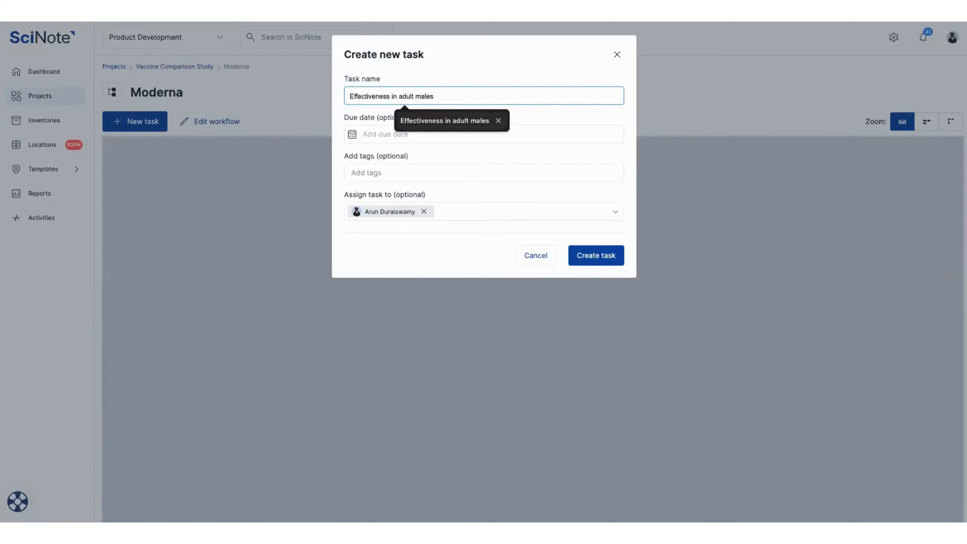
click(466, 119)
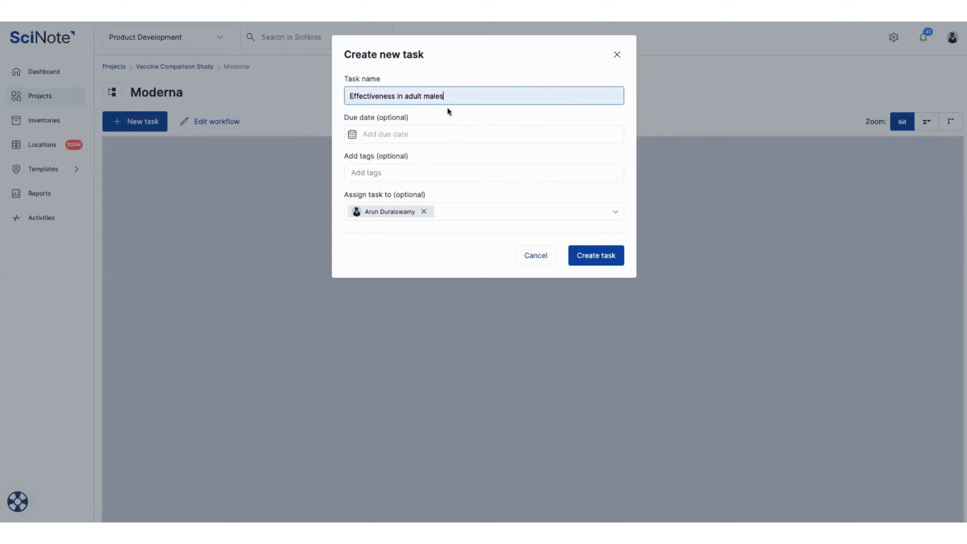
click(577, 253)
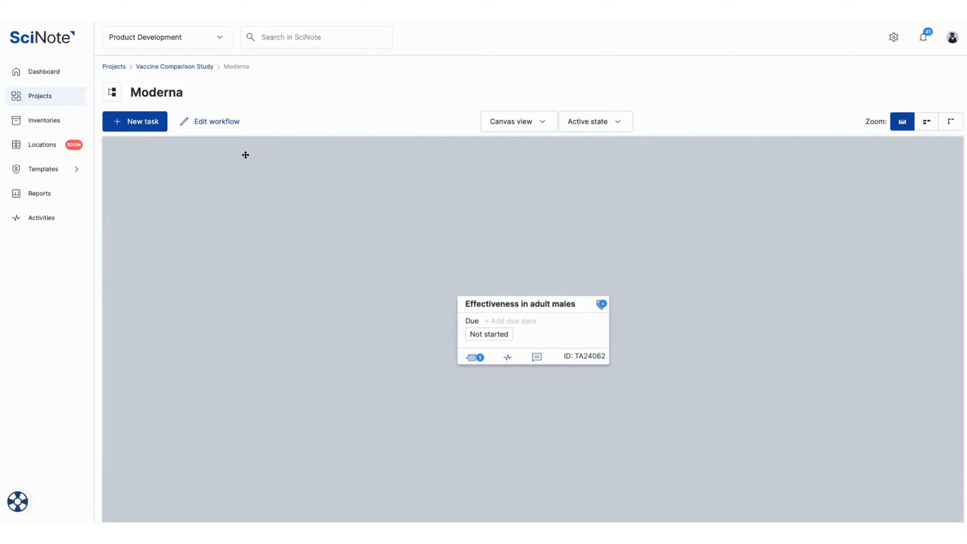
- In the workflow editor, move the adult males task to the canvas's upper left and add an "Effectiveness in adult females" task below it
click(218, 126)
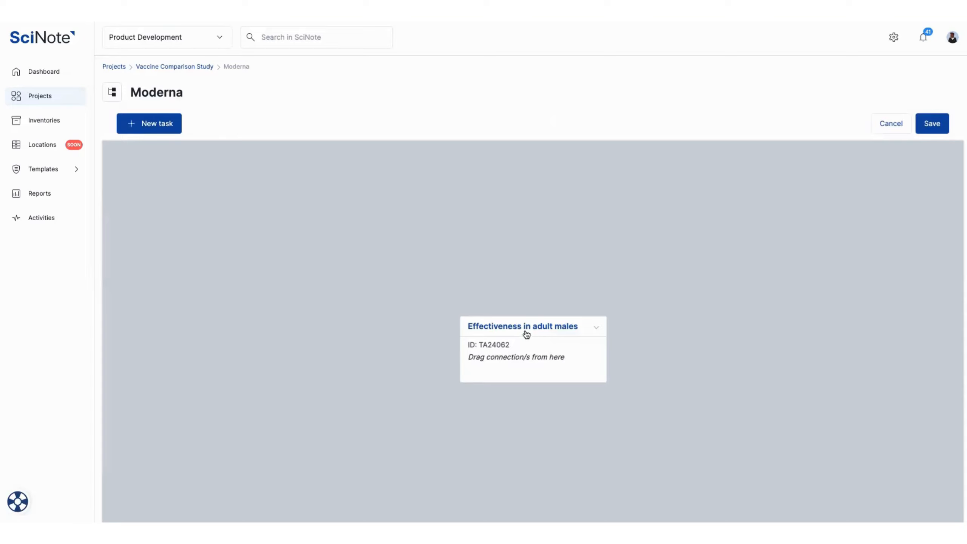
drag(526, 334, 236, 219)
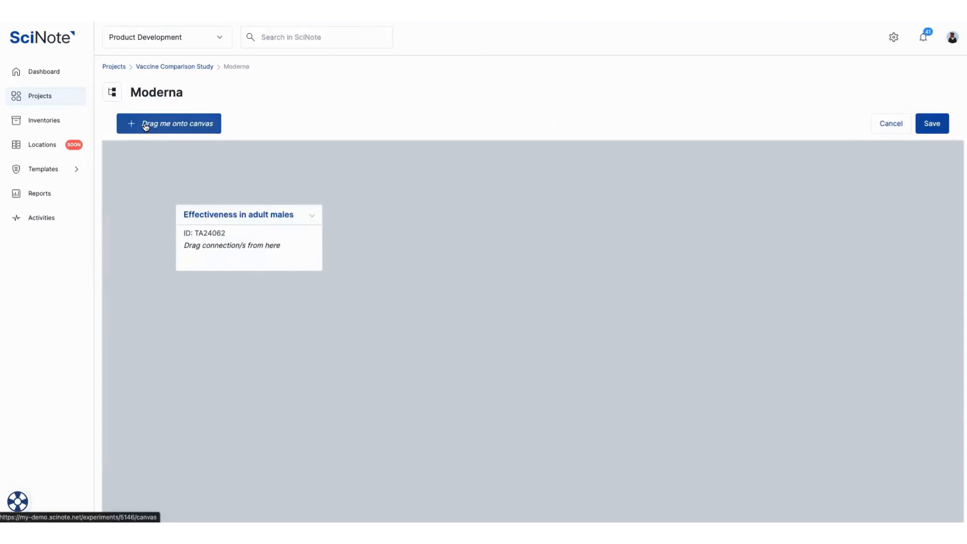
drag(145, 126, 457, 239)
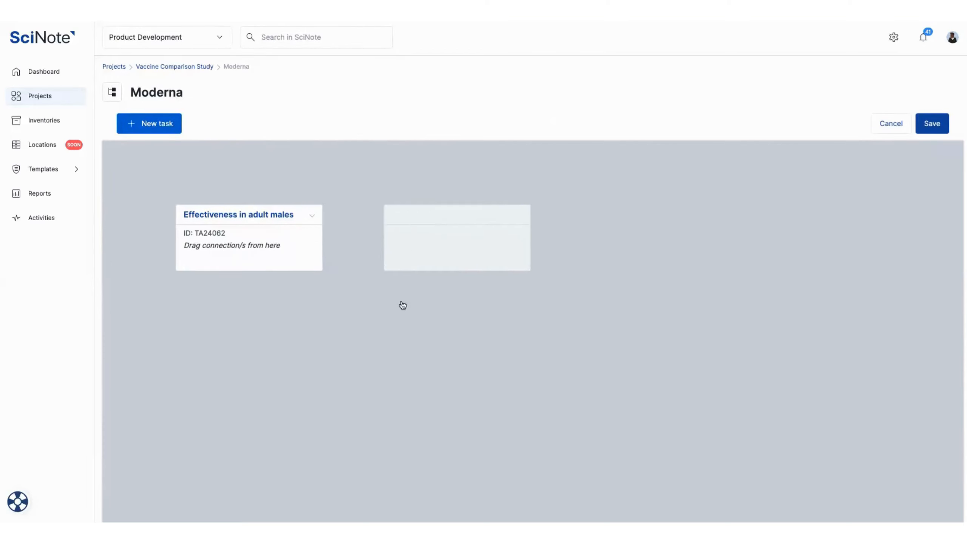
drag(402, 305, 207, 314)
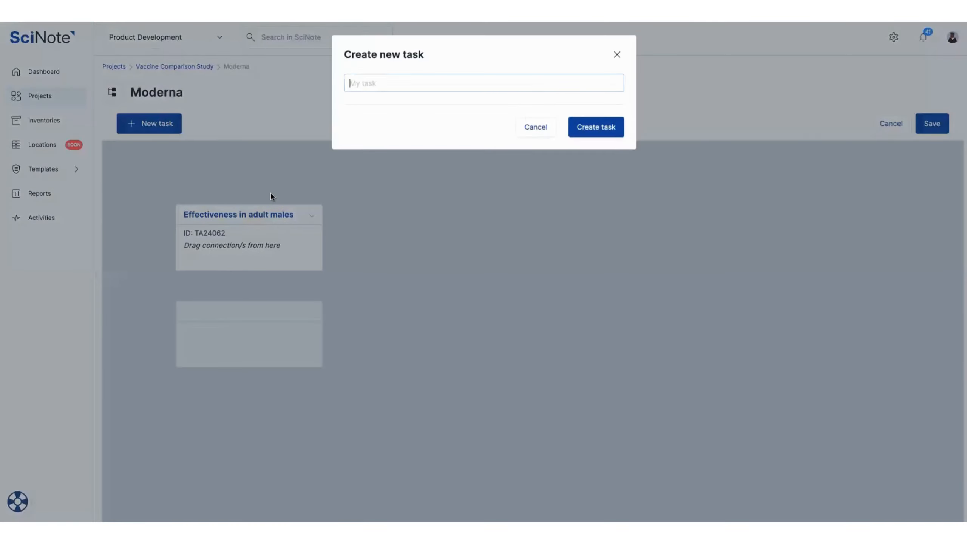
text(Eff)
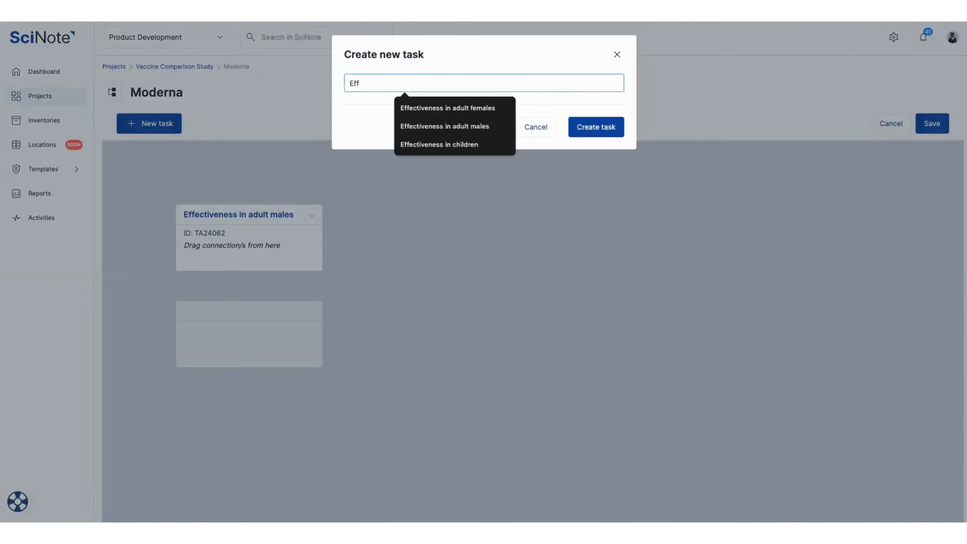
key(Down)
key(Return)
click(592, 134)
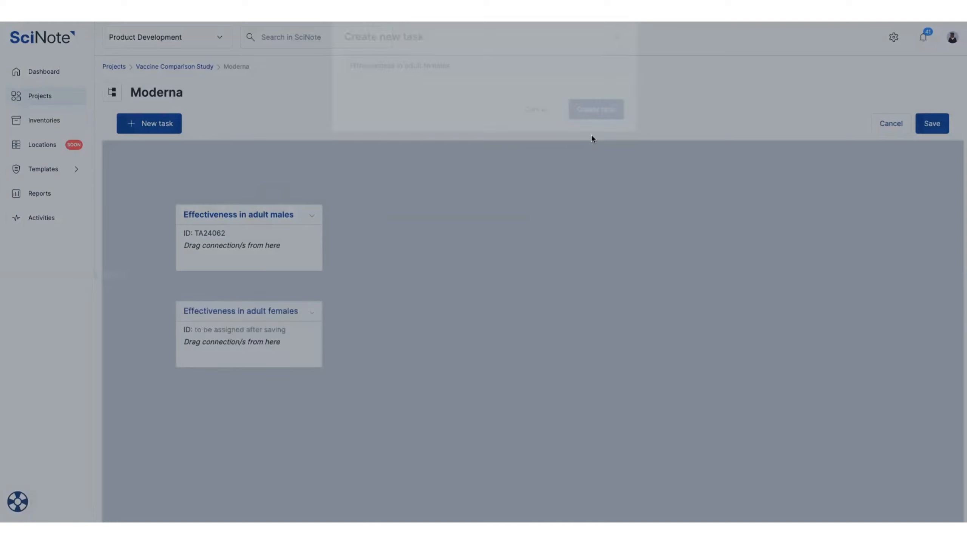
- Add a task named "Effectiveness in children" to the canvas below the adult females task
drag(173, 125, 237, 416)
text(Effectiveness in children)
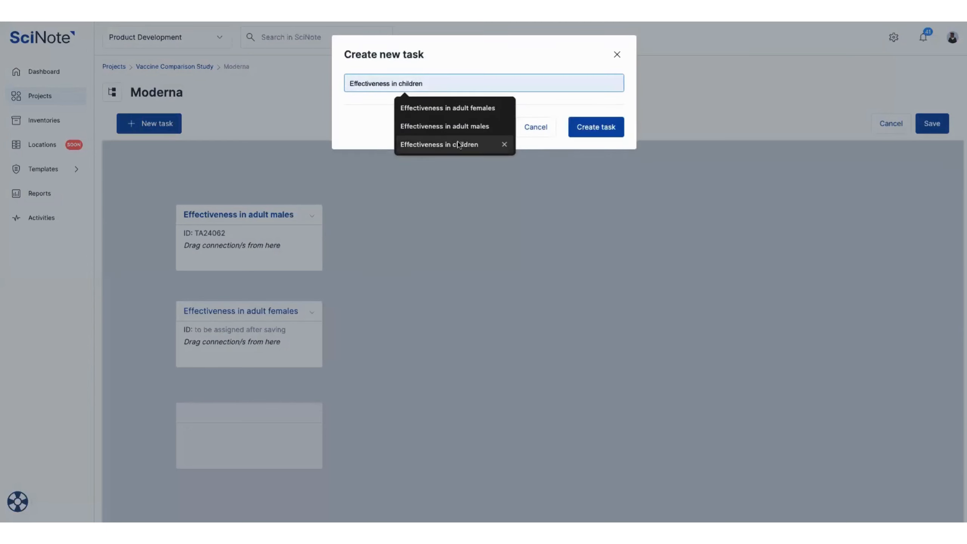
click(458, 144)
click(607, 126)
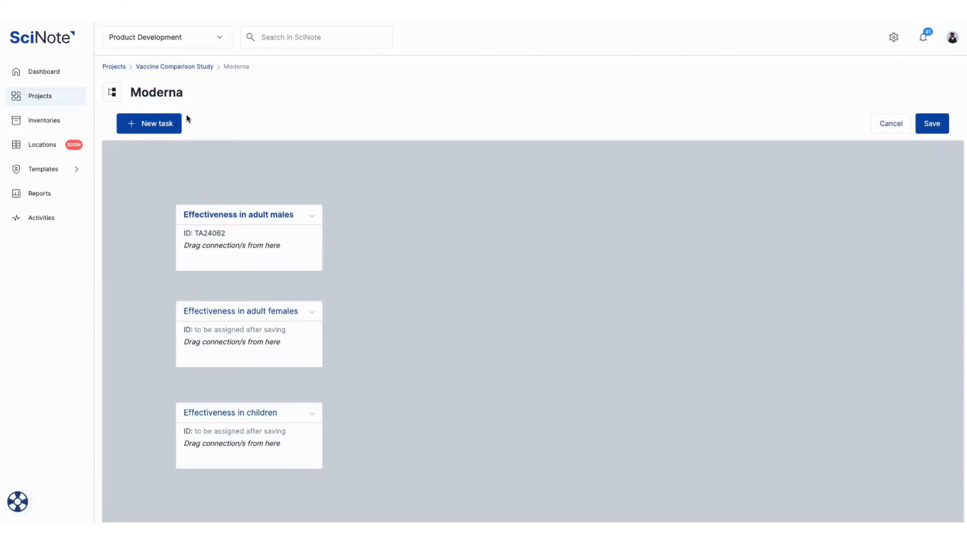
- Add a task named "Data Analysis" to the canvas, to the right of the adult females task
drag(179, 124, 490, 303)
text(Data Analysis)
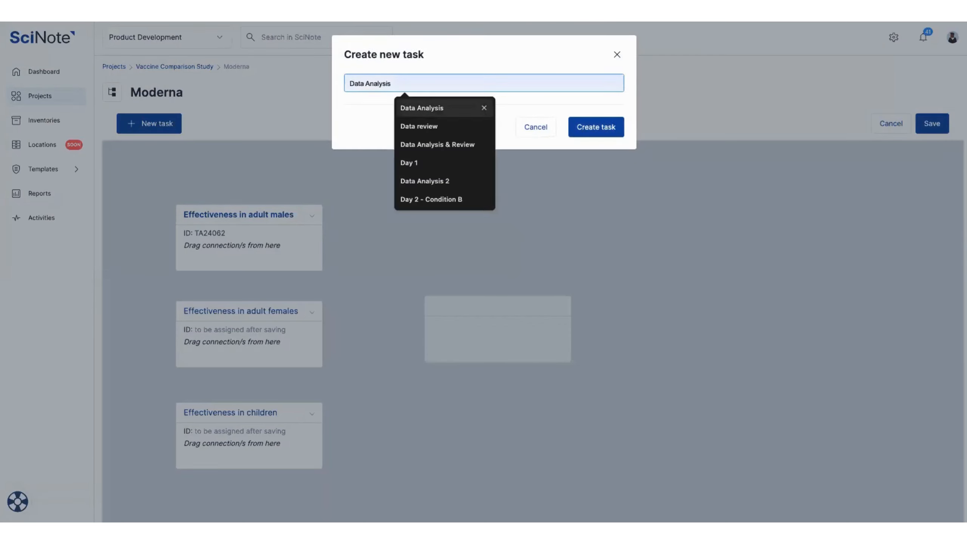
key(Return)
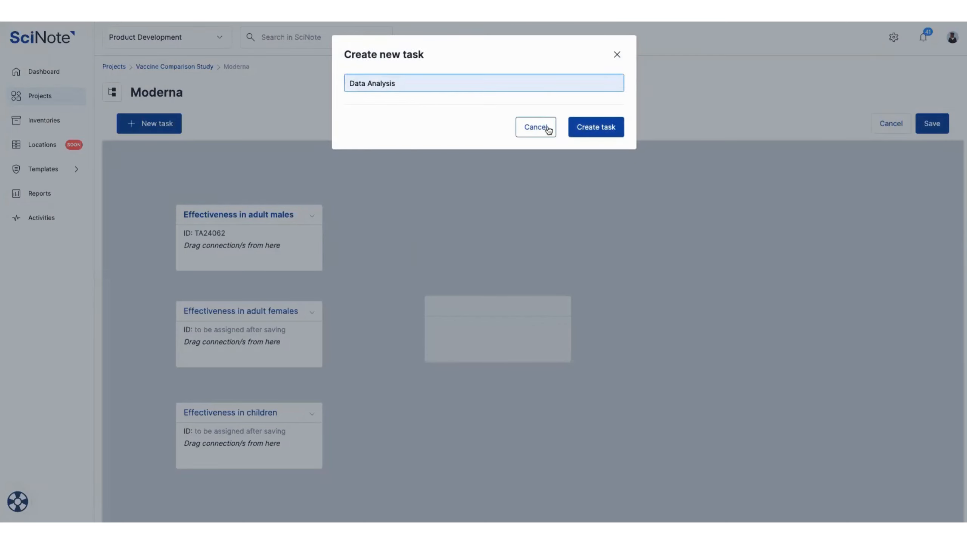
click(605, 130)
- Add a task named "Generate report" to the canvas, to the right of the Data Analysis task
drag(173, 125, 702, 308)
text(Gene)
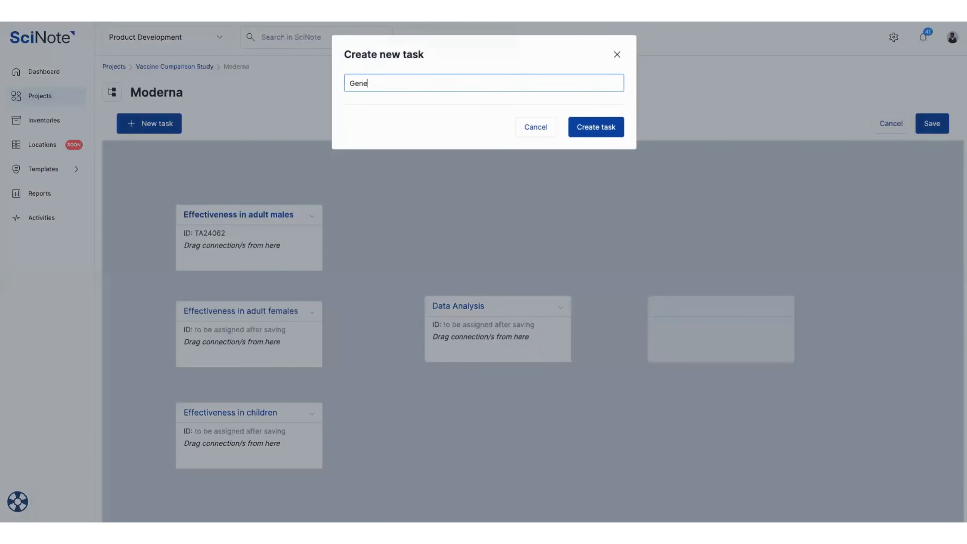
text(rate report)
key(Return)
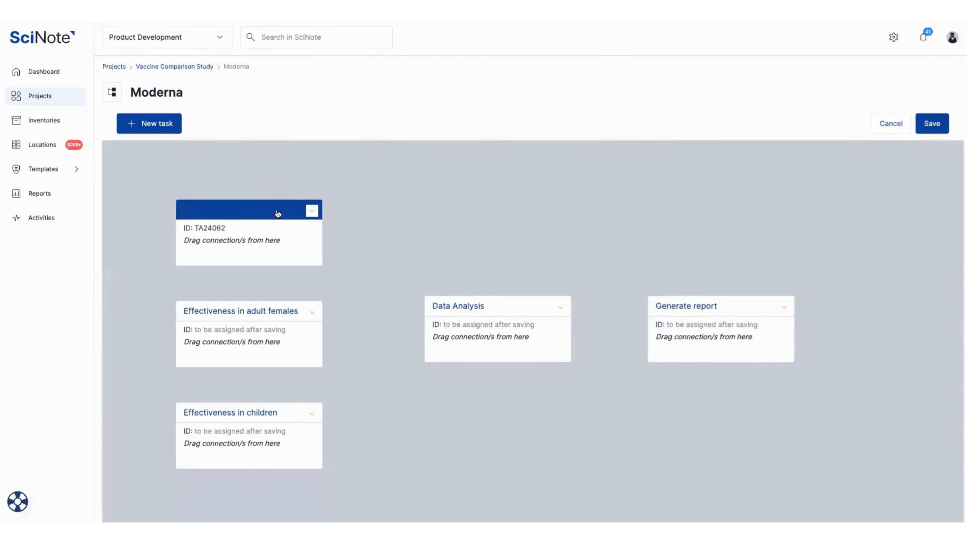
- Shift the three Effectiveness tasks slightly right and space them closer together in one aligned column
drag(278, 214, 289, 214)
drag(278, 313, 295, 308)
drag(282, 412, 297, 396)
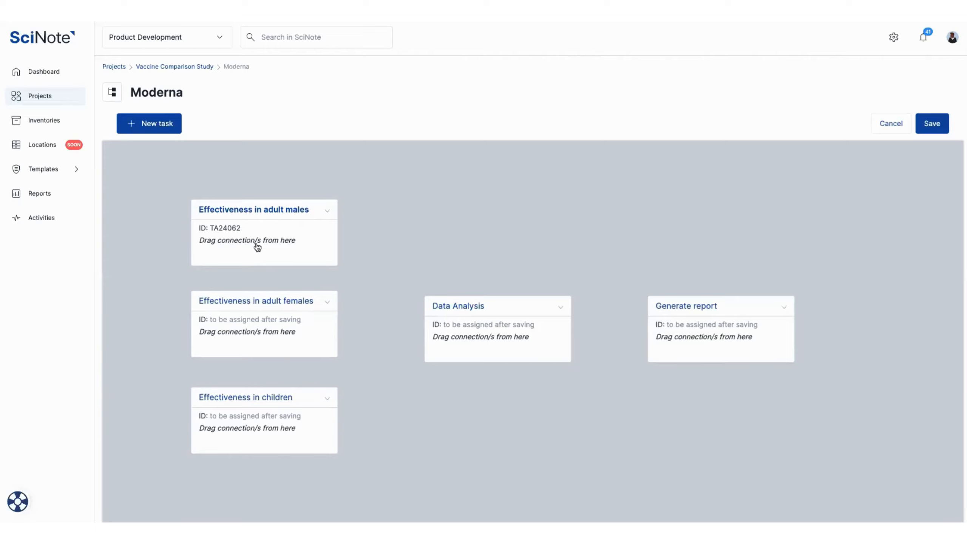
- Connect the three Effectiveness tasks to Data Analysis, link Data Analysis to Generate report, and save the workflow
drag(257, 247, 445, 334)
drag(255, 334, 429, 331)
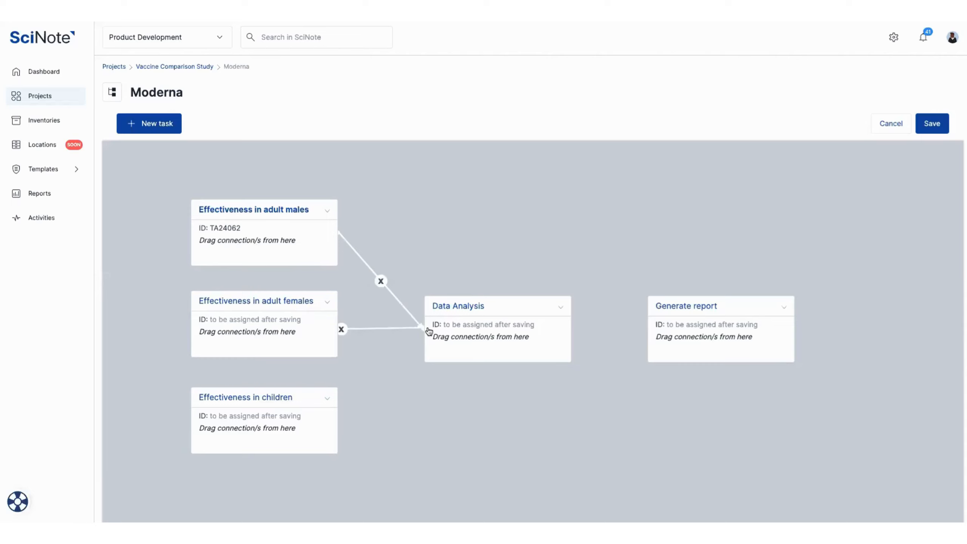
drag(282, 427, 656, 337)
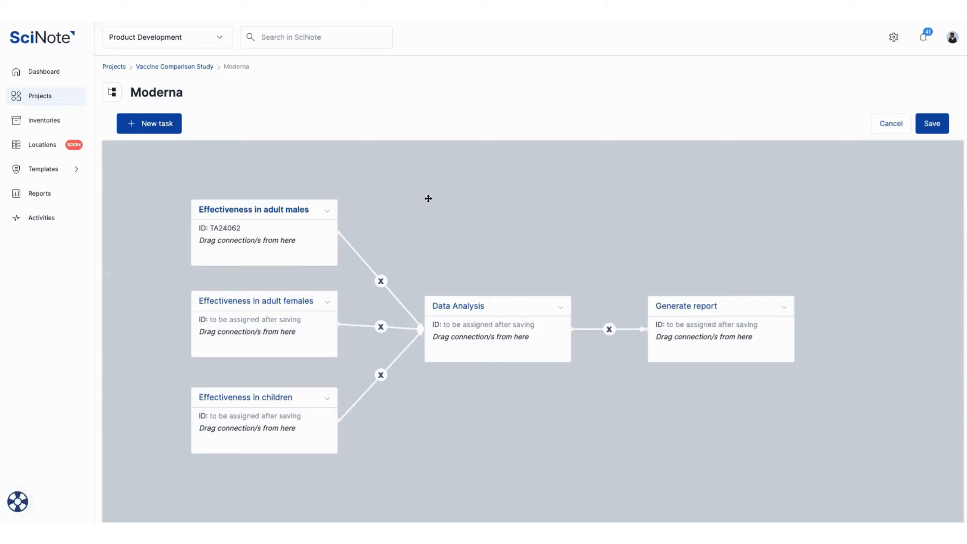
click(931, 129)
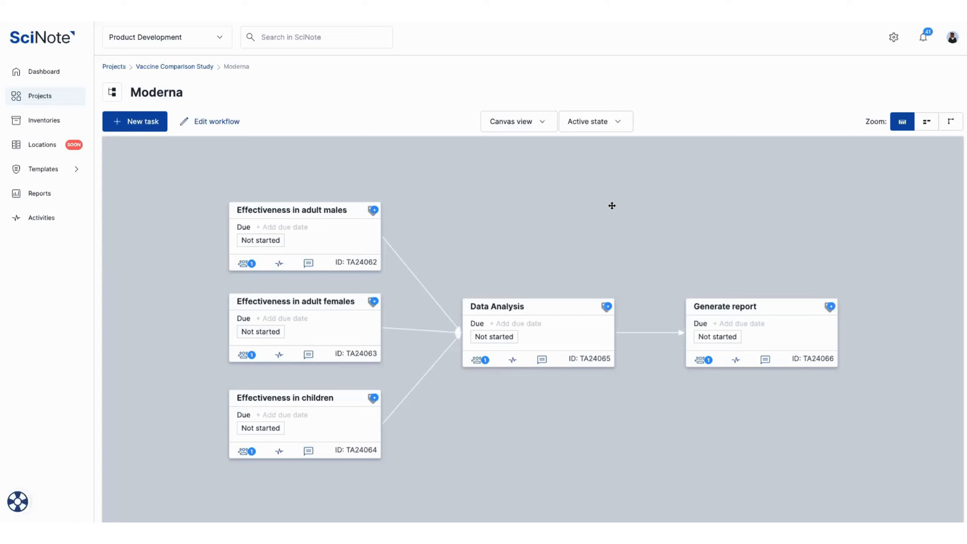
- Switch the Moderna experiment to table view and open the "Effectiveness in adult males" task
click(532, 132)
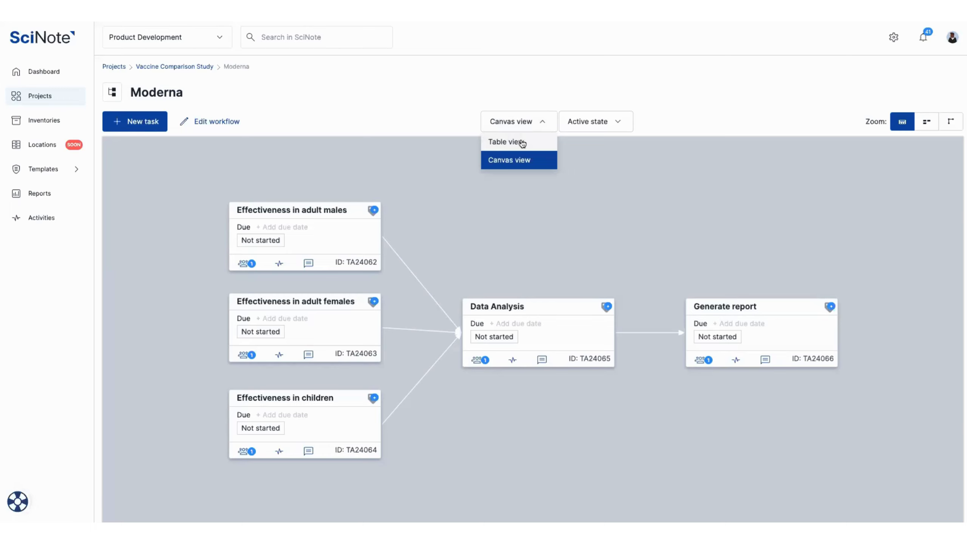
click(506, 142)
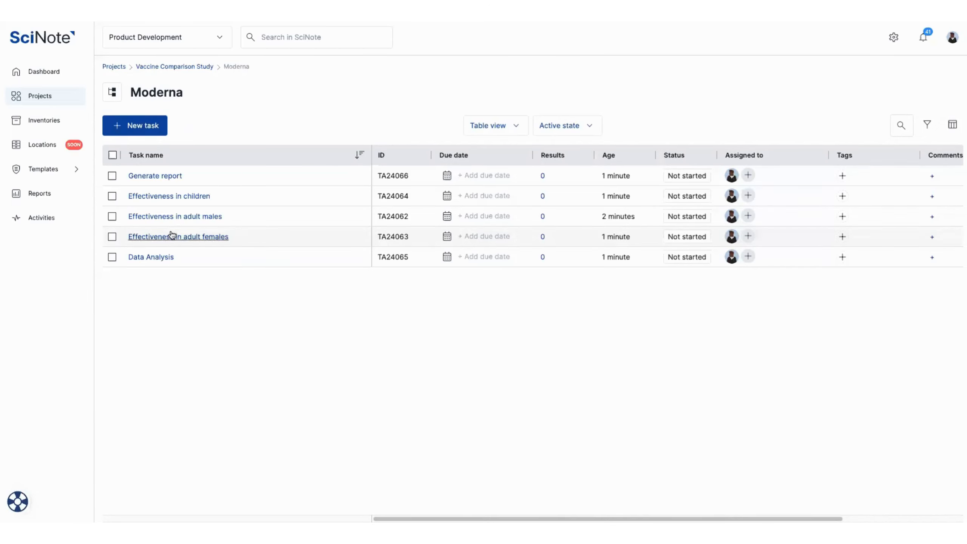
click(168, 219)
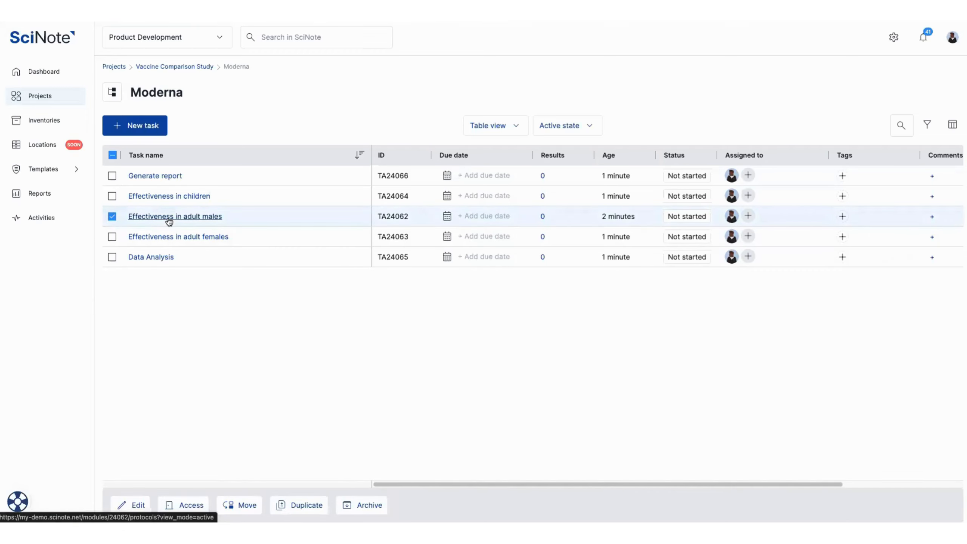
click(168, 221)
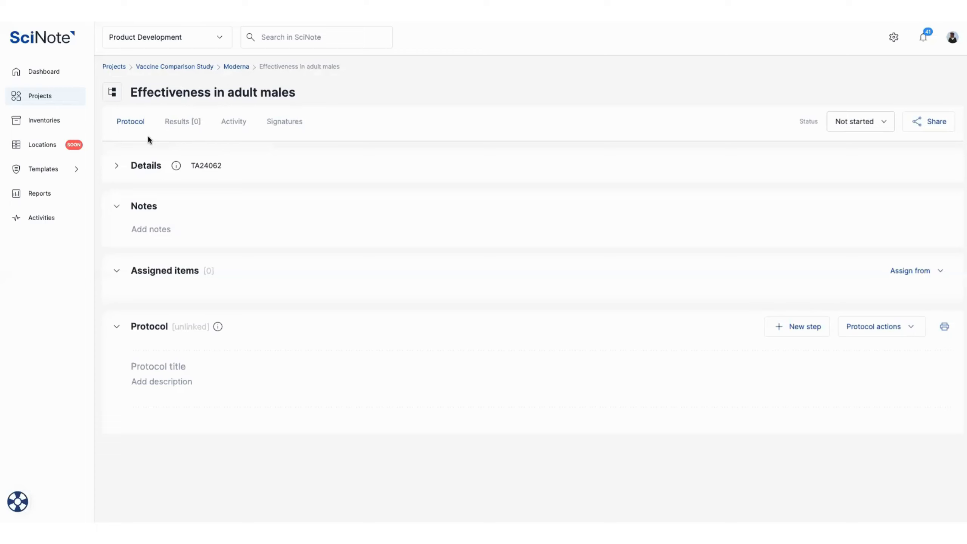
- Expand the task details and set the start date to 27 September 2024
click(118, 167)
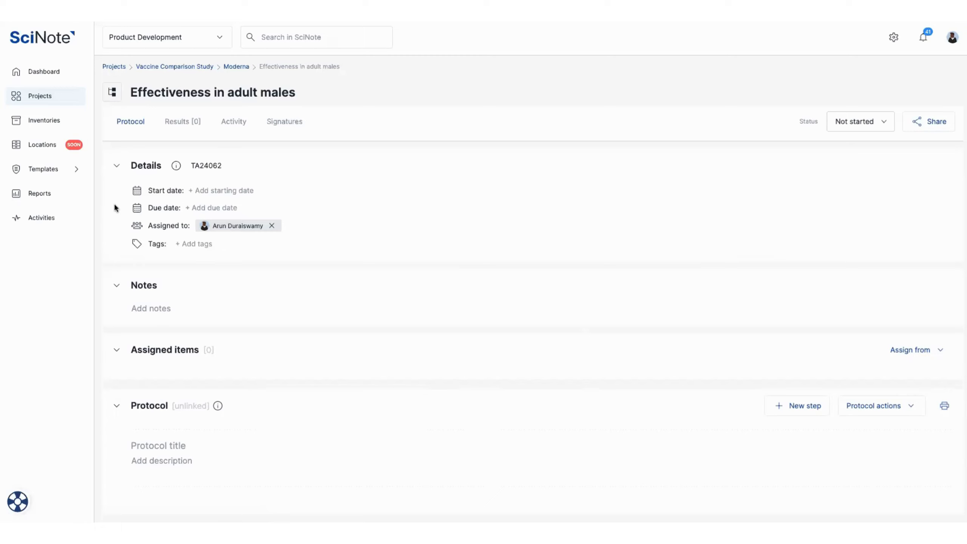
click(247, 191)
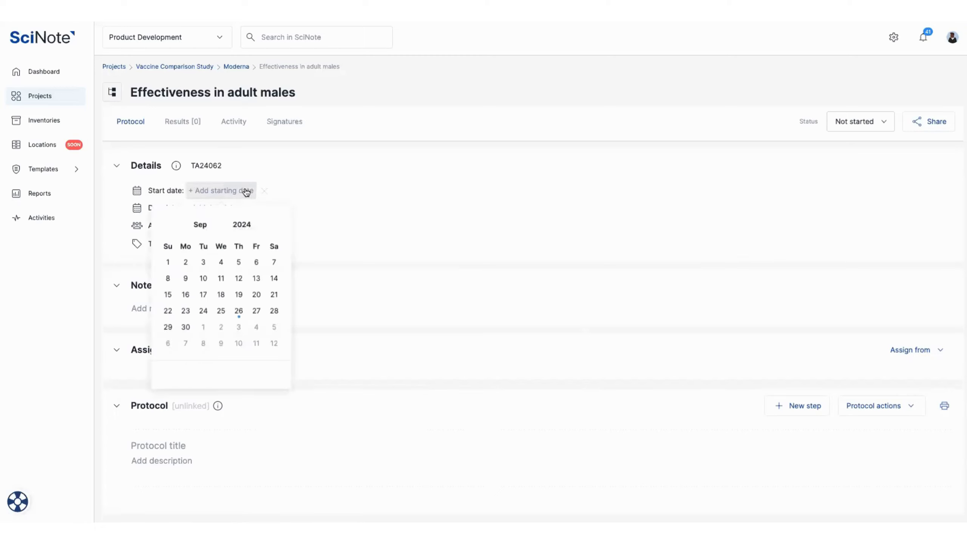
click(254, 311)
click(289, 203)
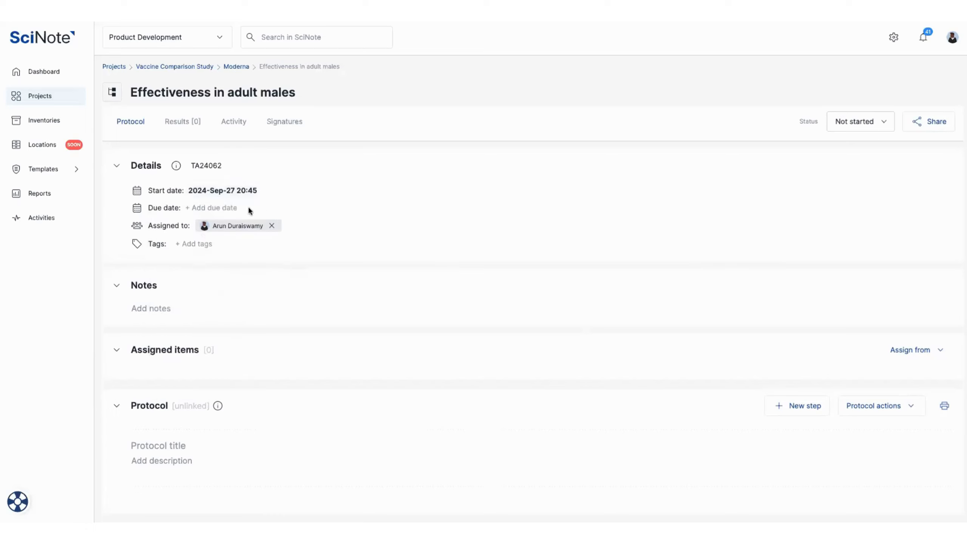
- Set the task's due date to 30 September 2024 and assign the other available team member to it
click(233, 209)
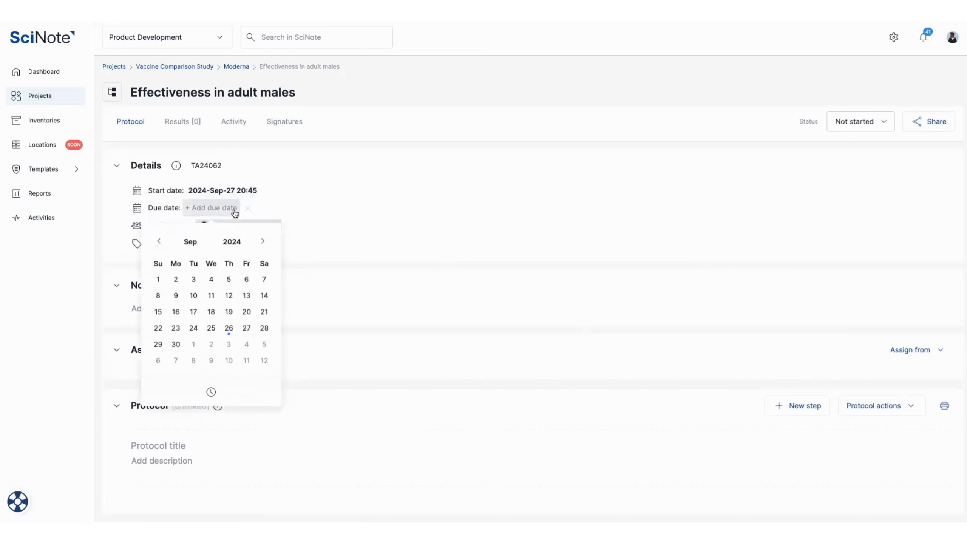
click(175, 343)
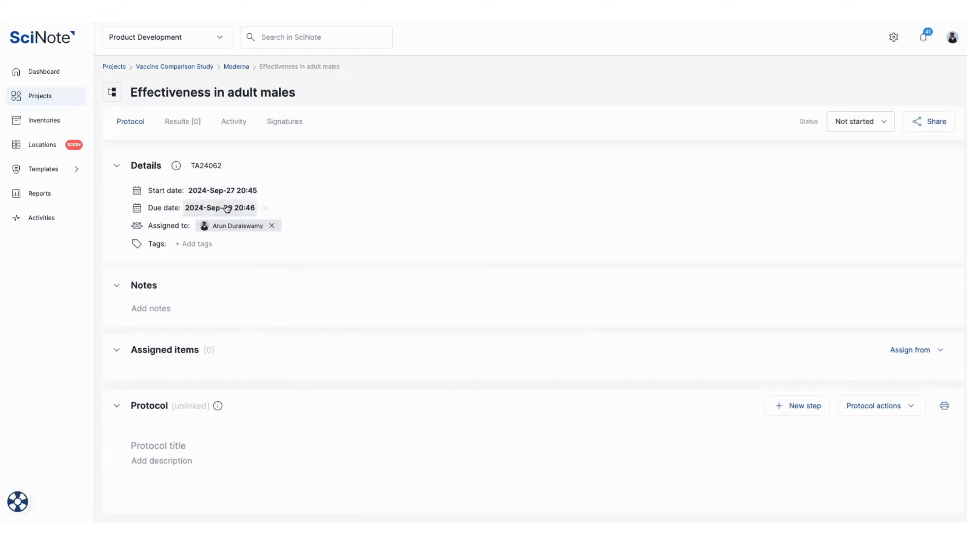
click(302, 225)
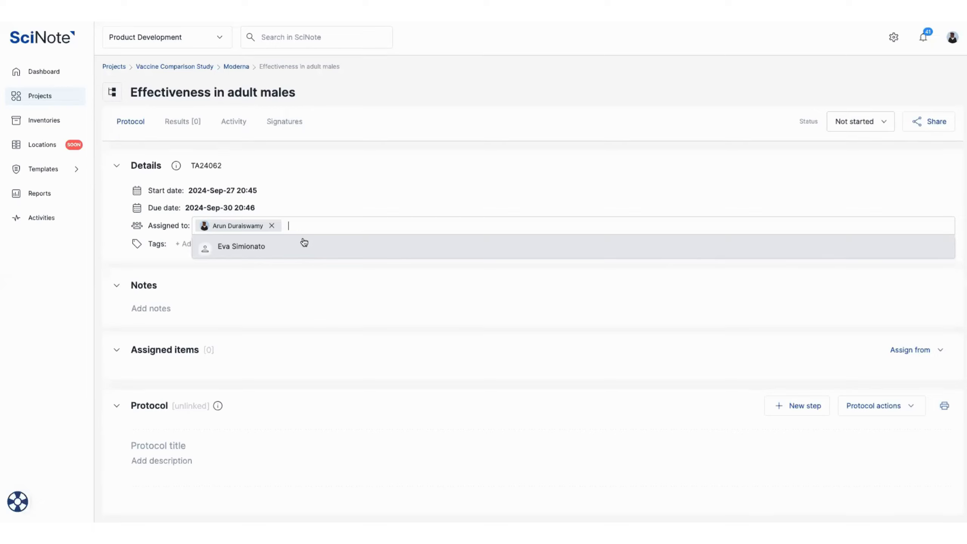
click(277, 244)
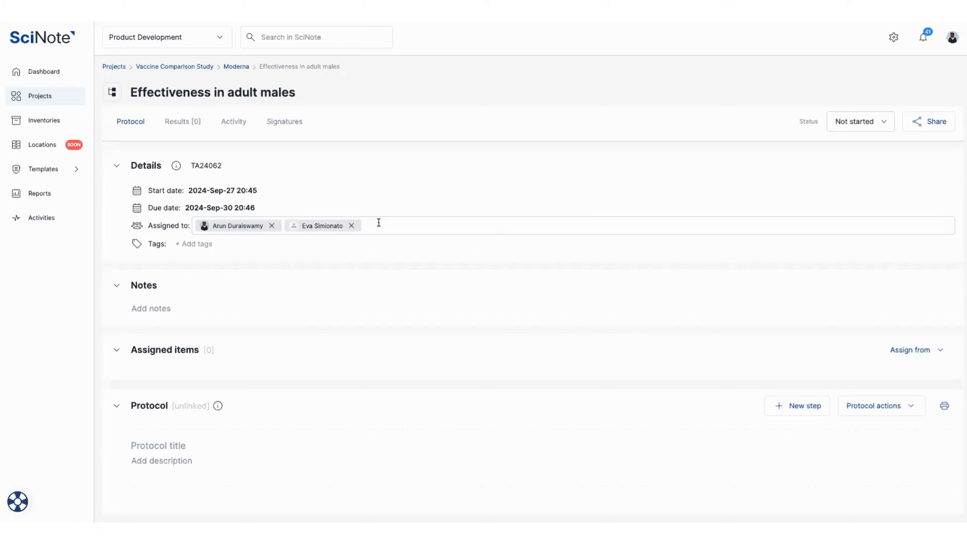
- Save a task note that mentions the first suggested colleague, followed by "- can you repeat step 2?"
click(192, 310)
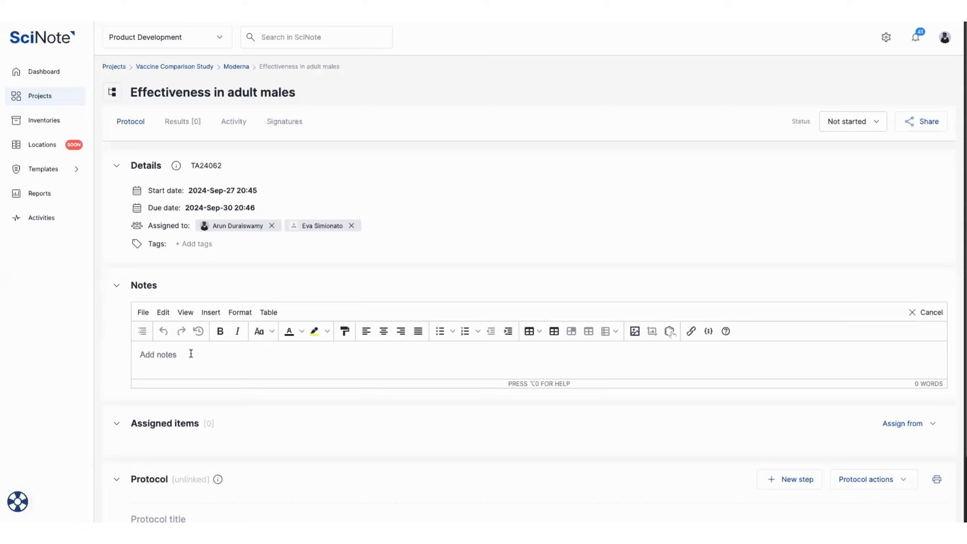
text(@)
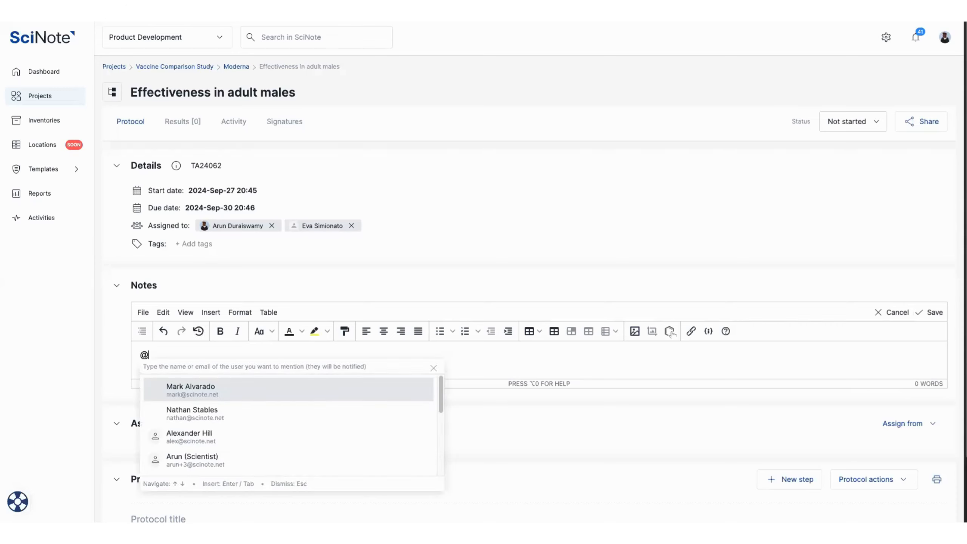
click(196, 385)
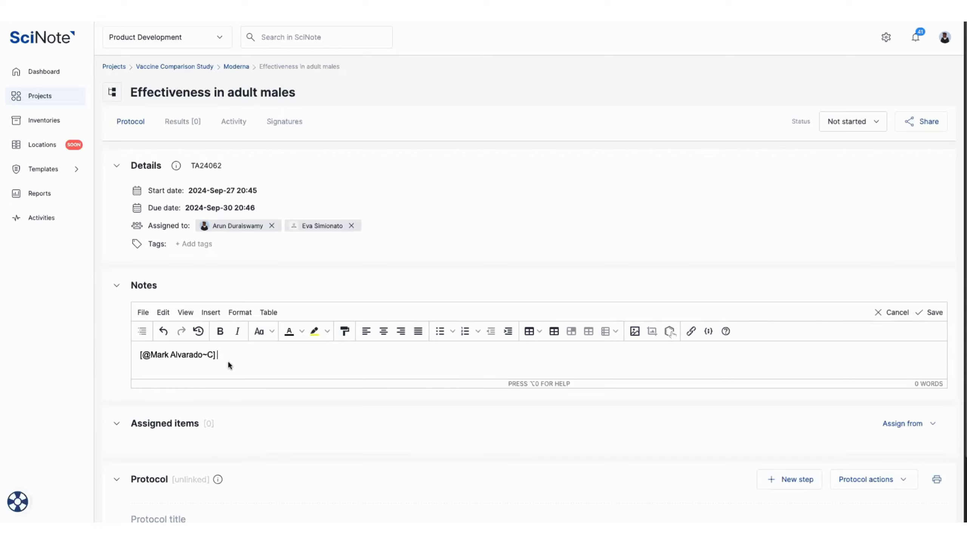
text(- can you repeat step 2?)
click(921, 311)
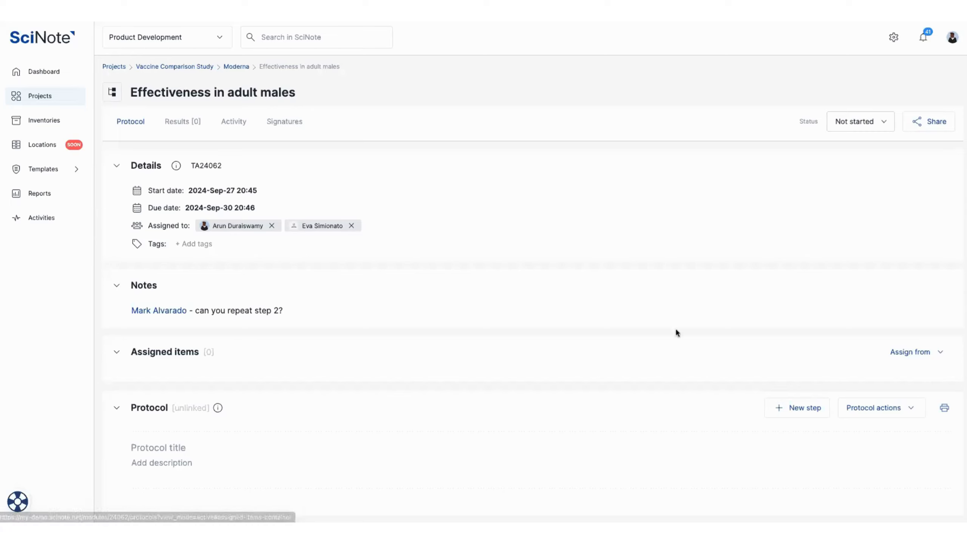
- Assign item VA-DC1-002 from the Sample Batch 240502 inventory to this task only
click(911, 356)
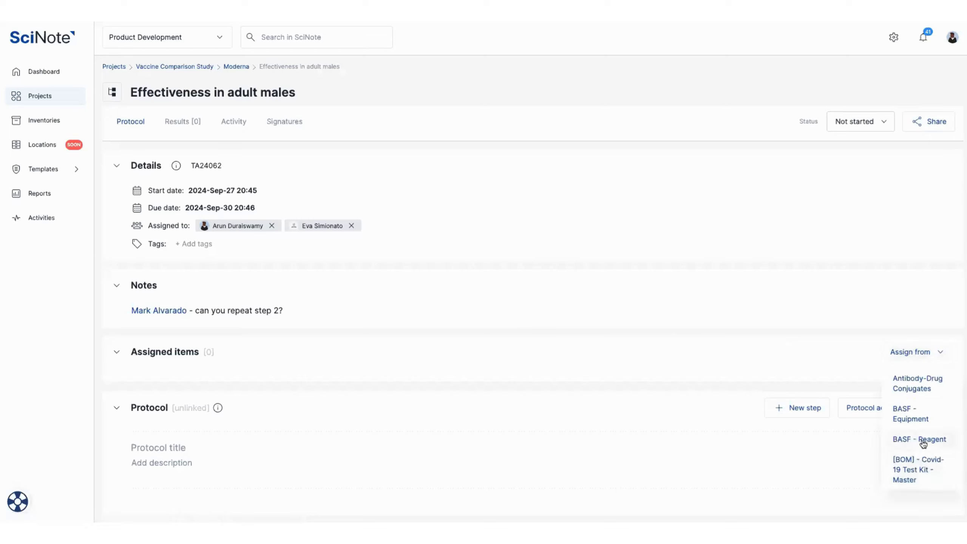
scroll(925, 424, down, 1)
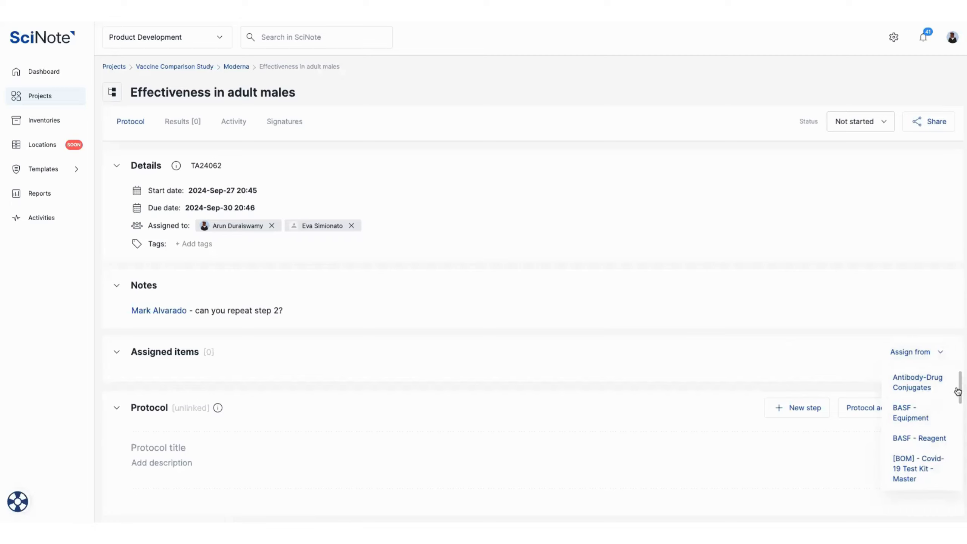
scroll(962, 384, down, 3)
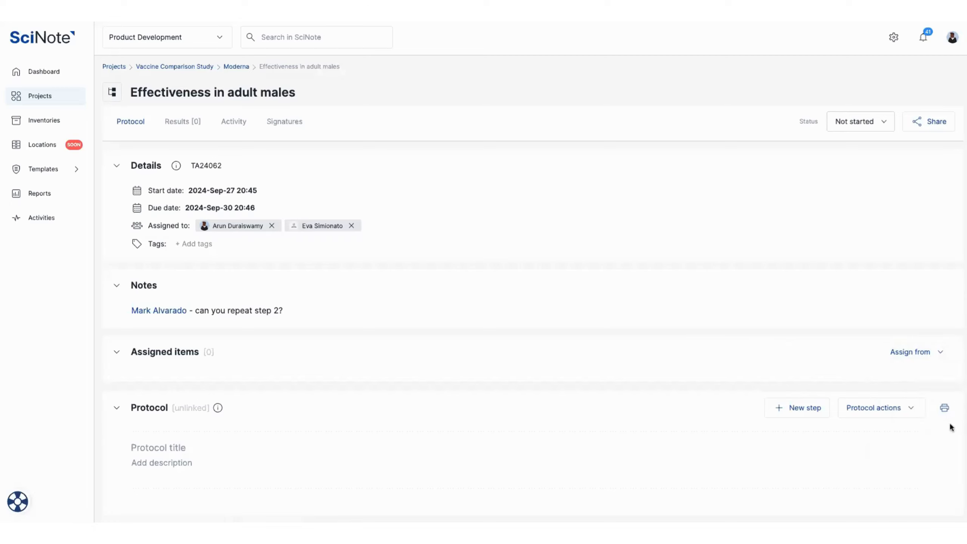
click(941, 352)
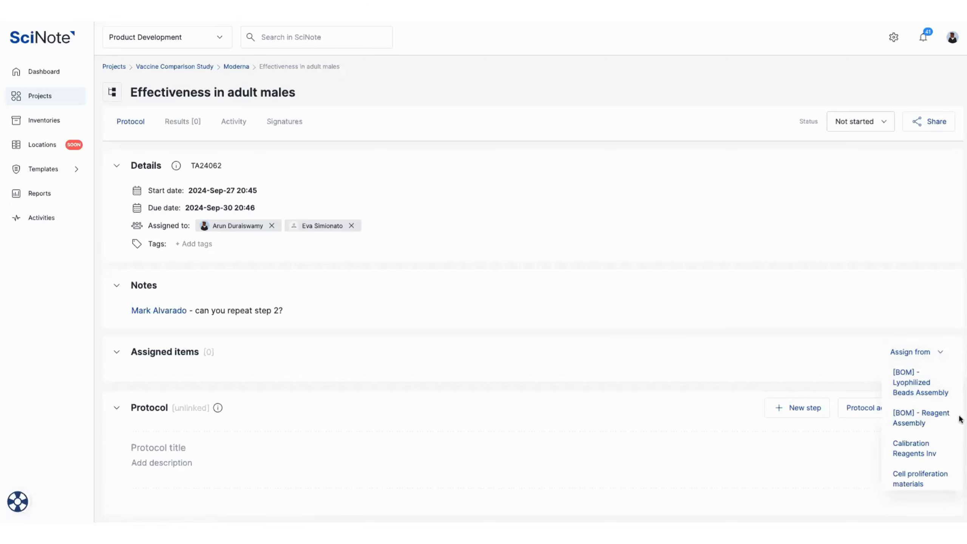
scroll(922, 445, down, 5)
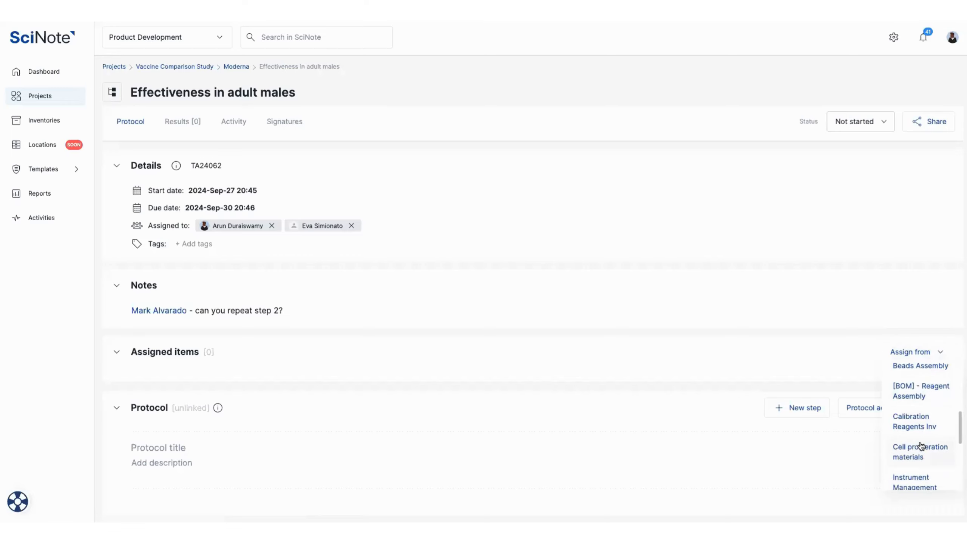
scroll(921, 446, down, 4)
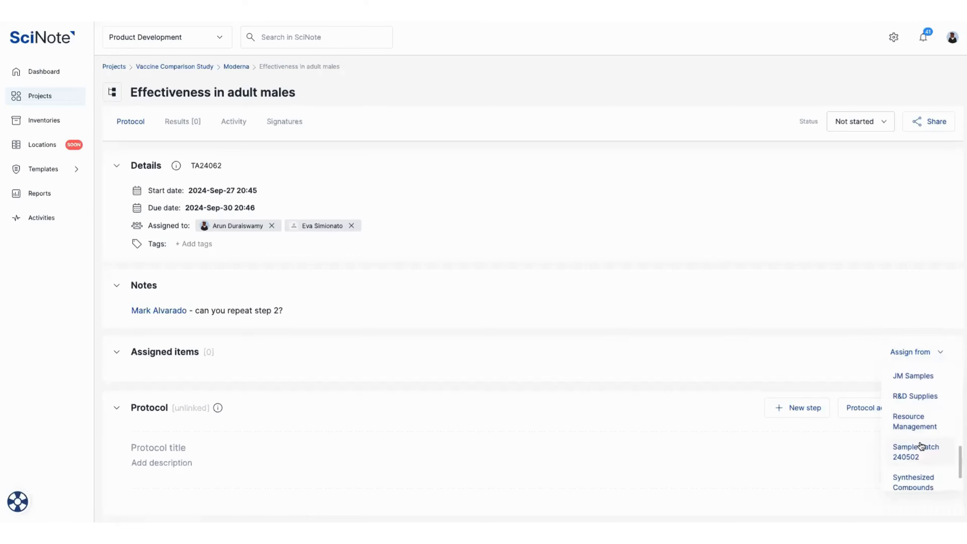
click(908, 445)
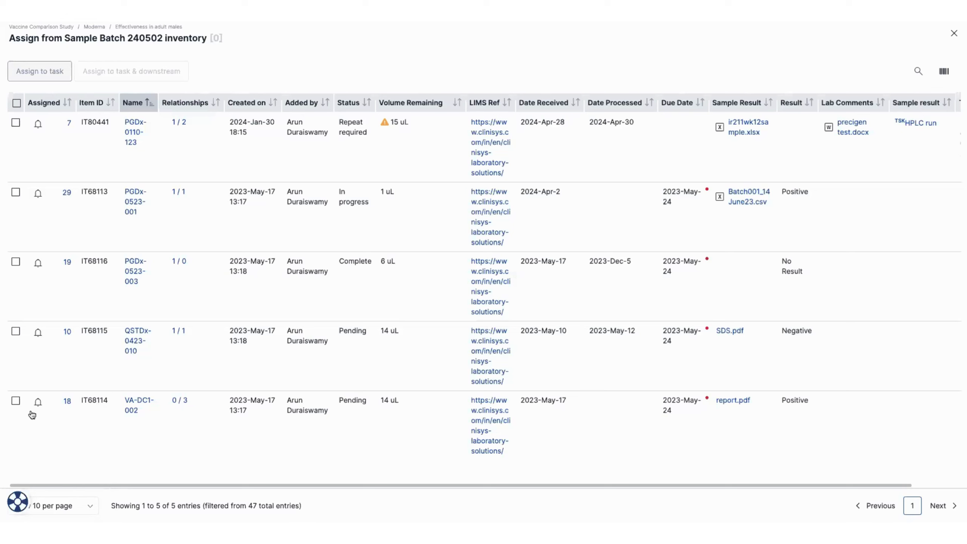
click(15, 403)
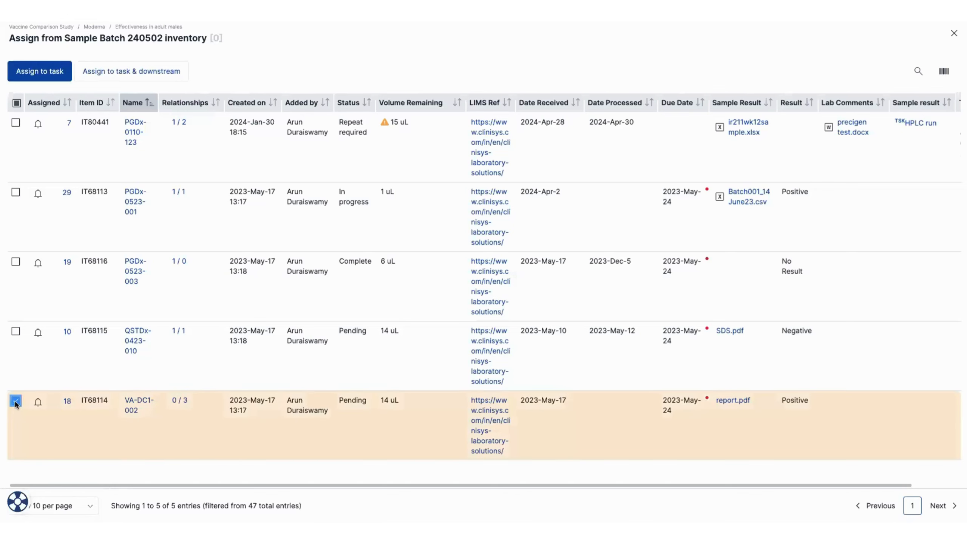
click(28, 76)
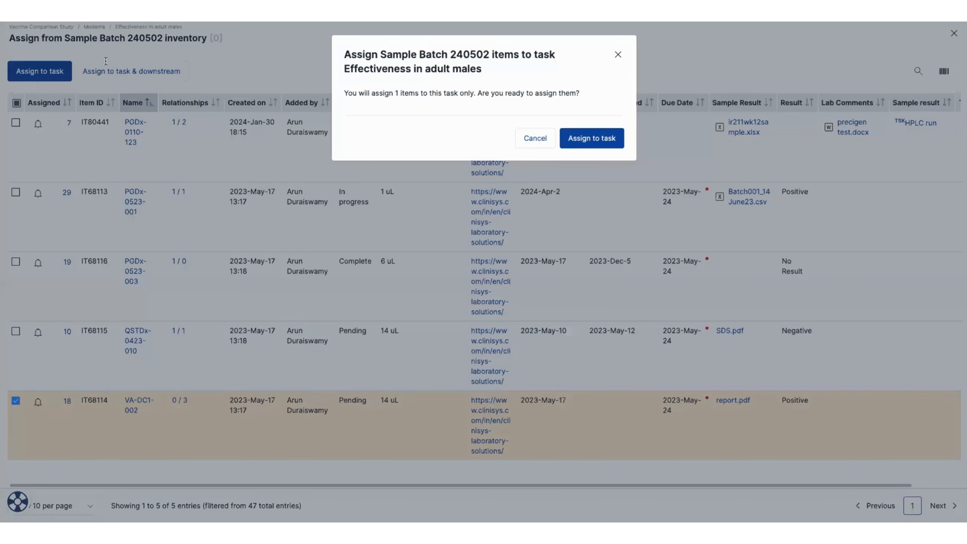
click(577, 138)
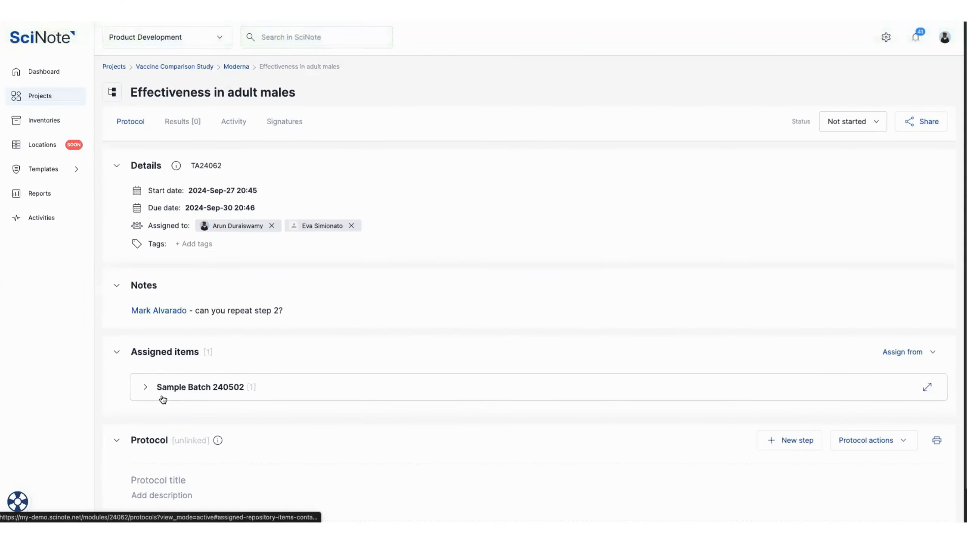
- Expand the assigned Sample Batch 240502 items and record 4 uL of VA-DC1-002 as consumed
click(145, 390)
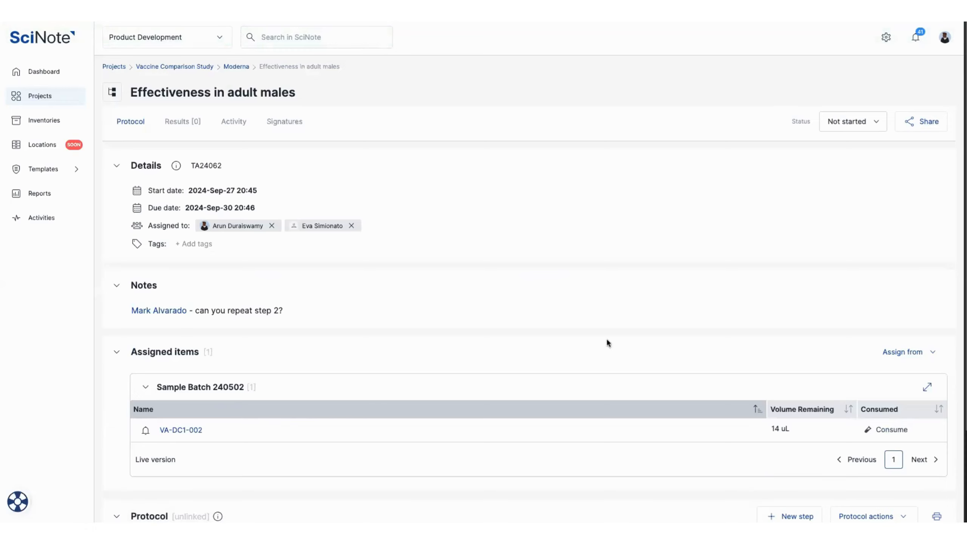
scroll(608, 341, down, 1)
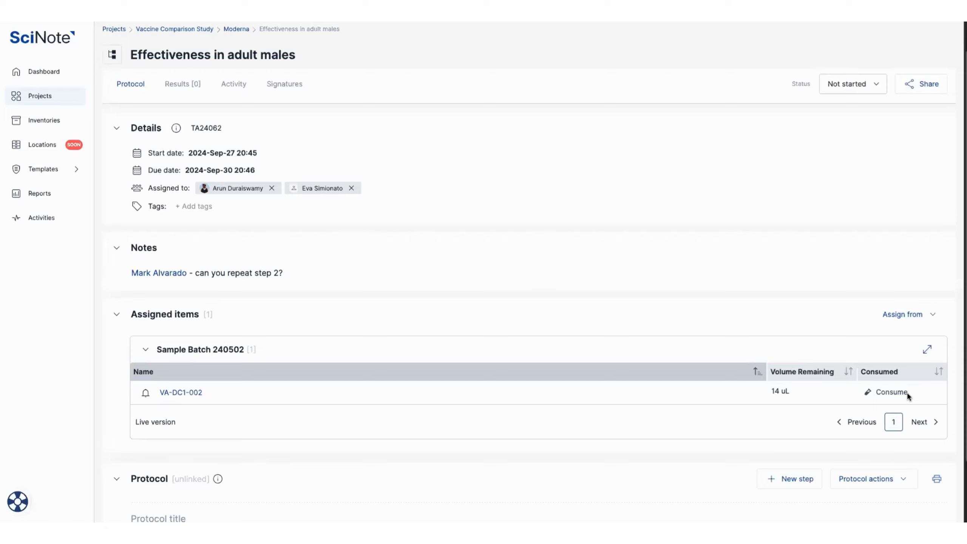
click(888, 395)
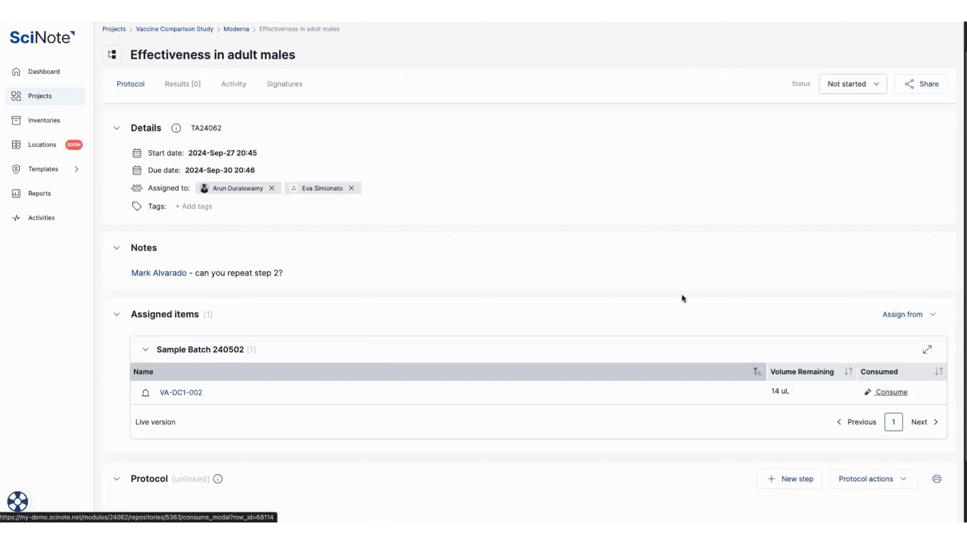
text(450)
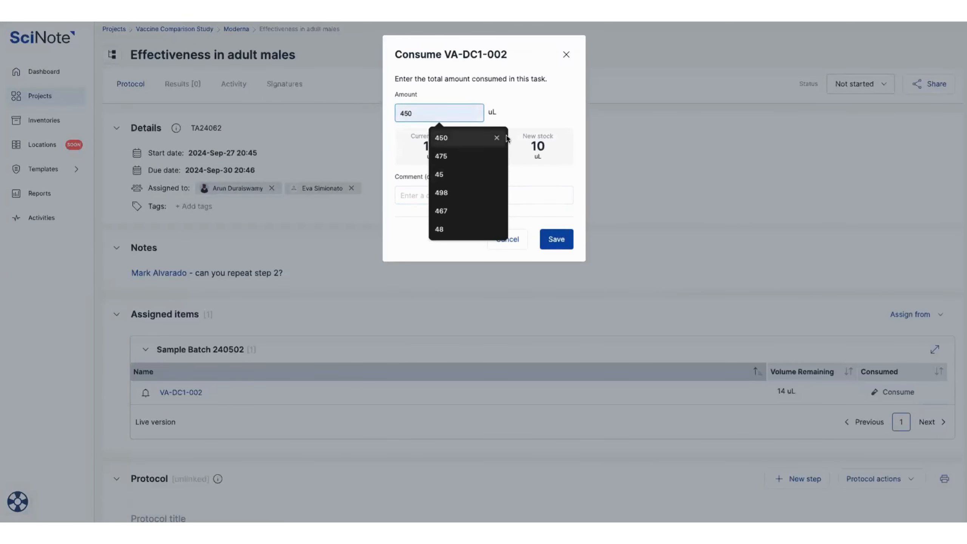
click(514, 111)
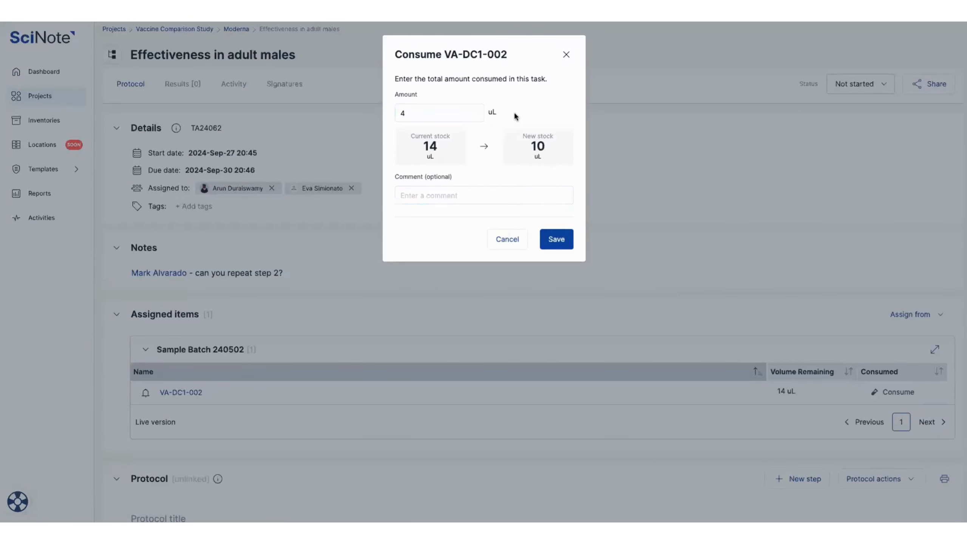
click(557, 240)
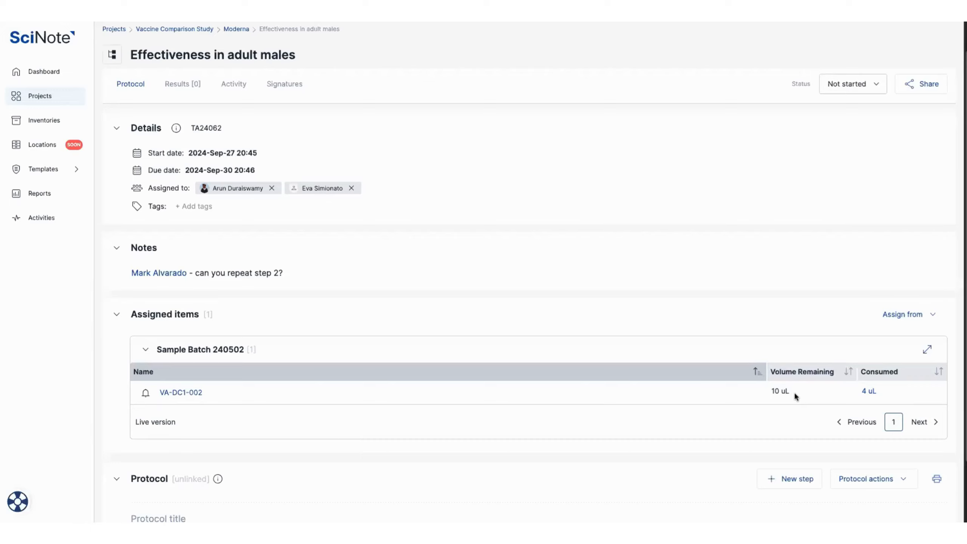
- Collapse the Sample Batch 240502 items and view the equipment available for assignment in the Instrument Management inventory
click(145, 351)
click(915, 315)
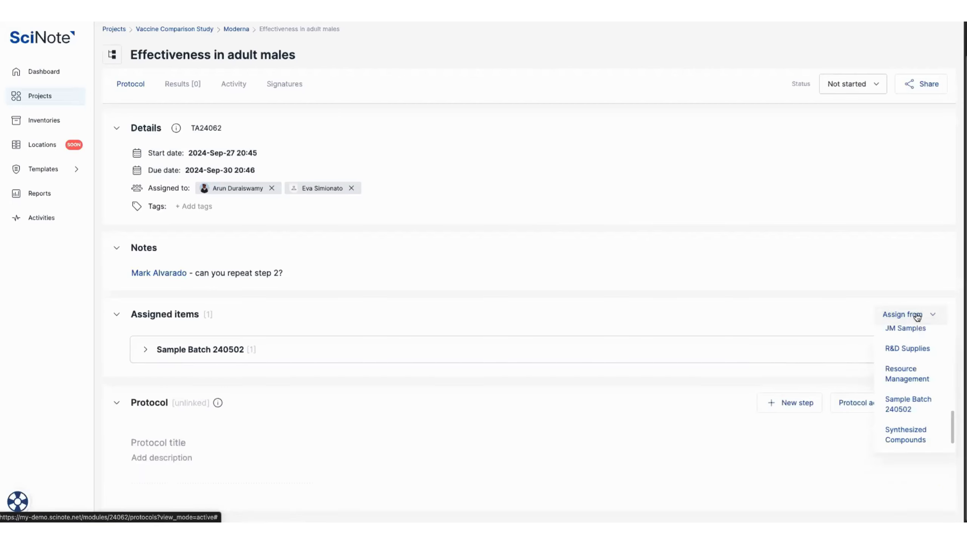
scroll(912, 375, up, 3)
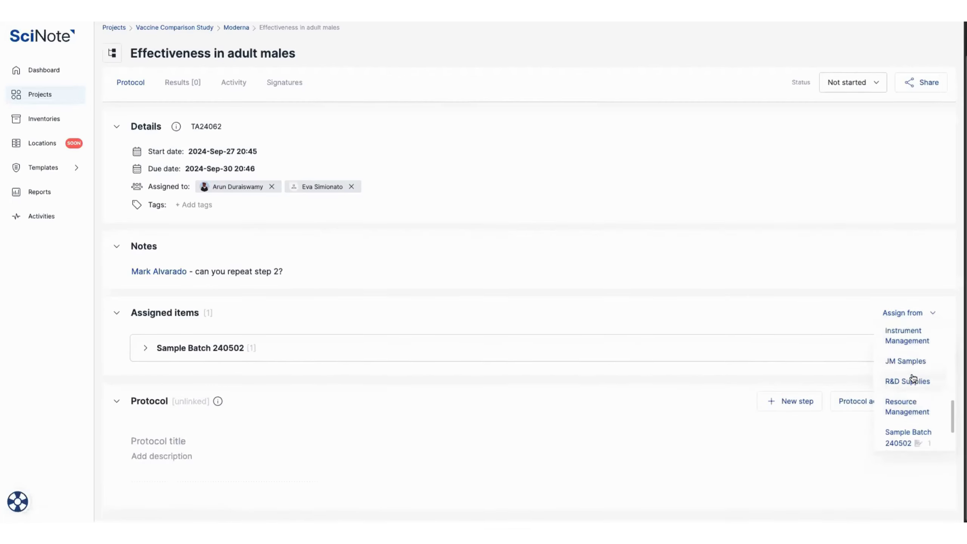
click(904, 363)
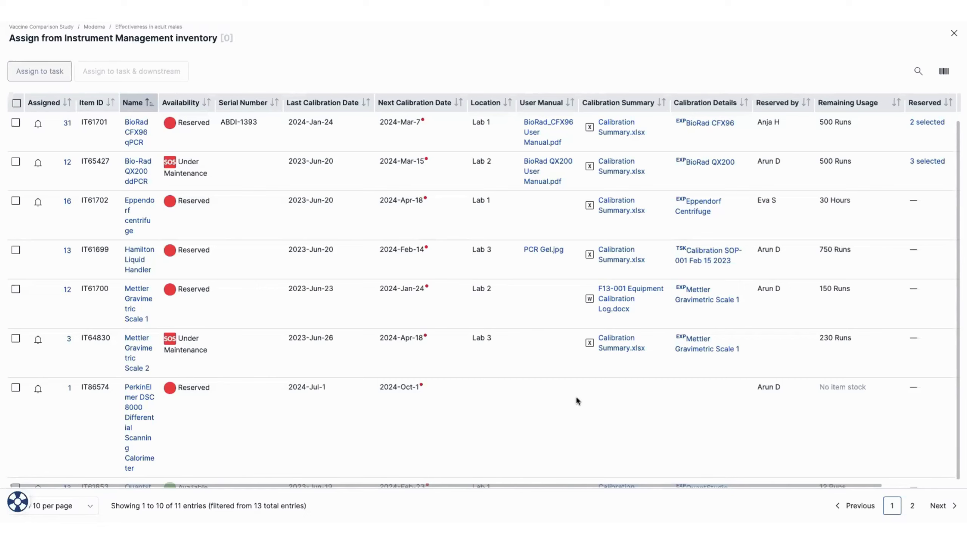
click(954, 34)
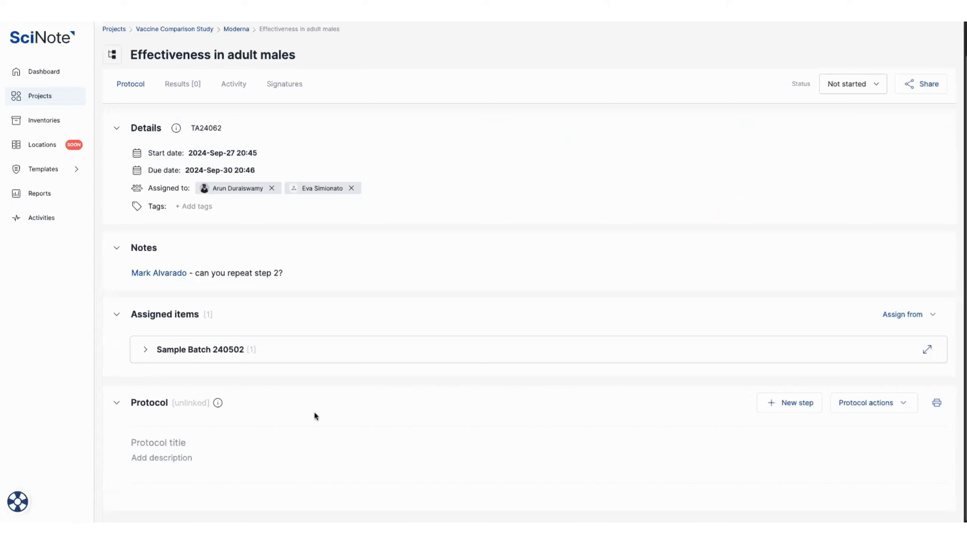
- Title the task's protocol SOP-001 and add a first protocol step named Step 1
click(170, 442)
text(SOP-001)
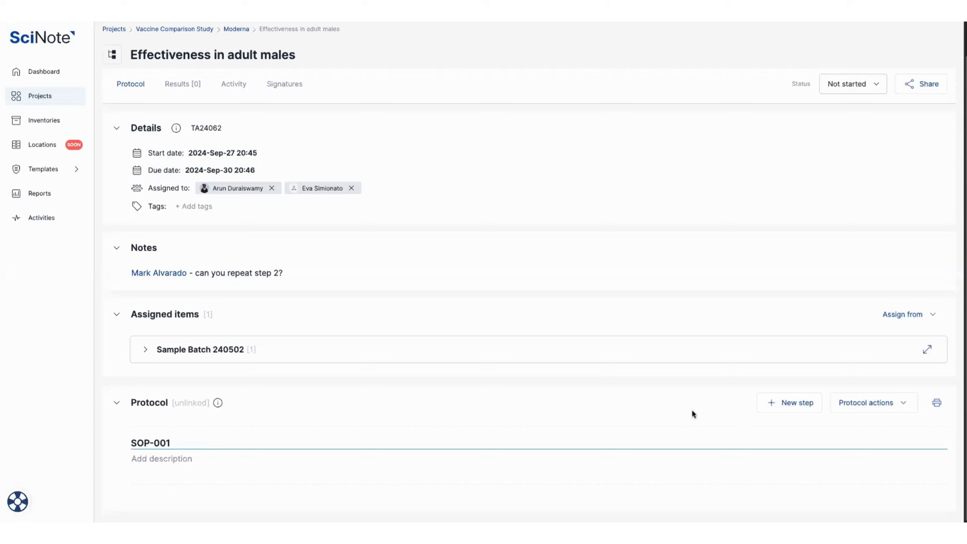
click(790, 404)
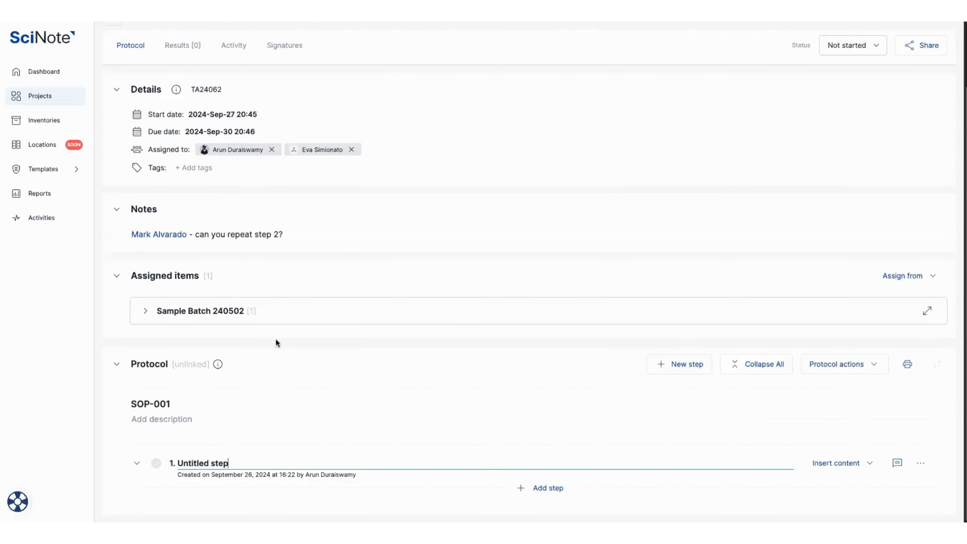
triple_click(239, 461)
text(Step 1)
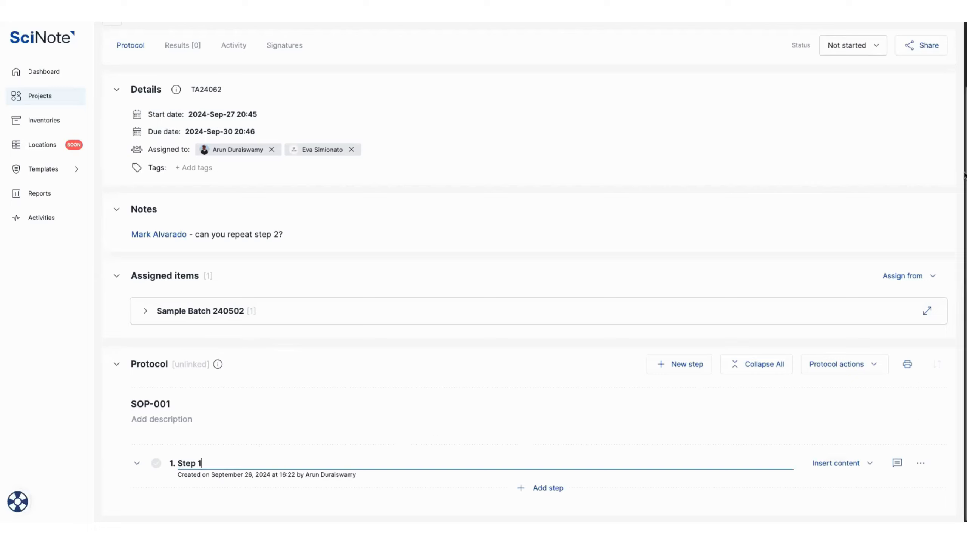
- Insert a text block in Step 1 and start a numbered list with "Add my protocol steps" as its first item
click(862, 463)
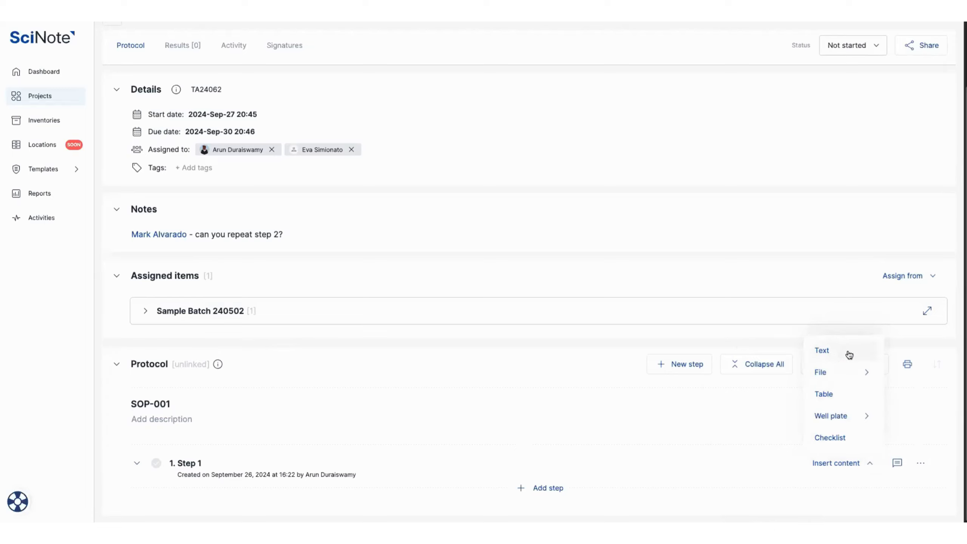
click(835, 352)
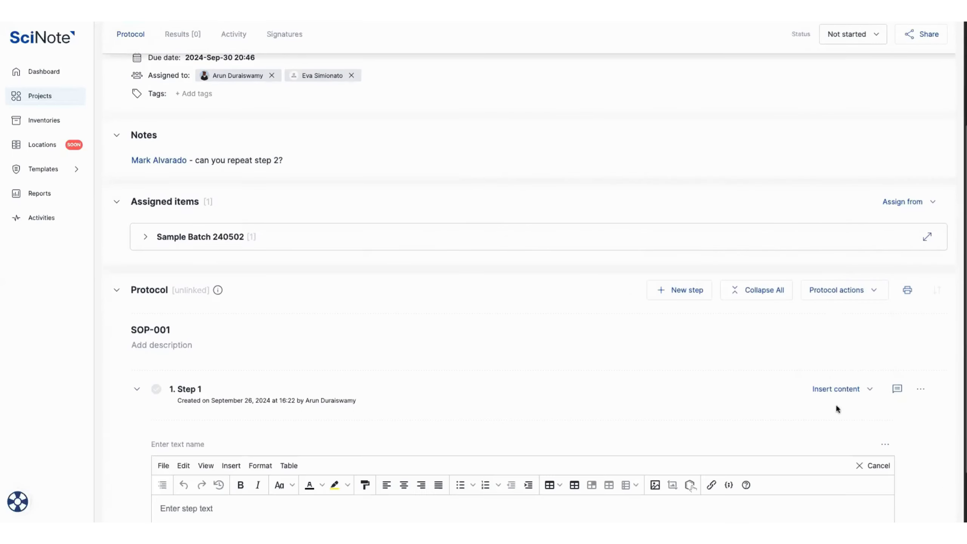
drag(964, 280, 963, 348)
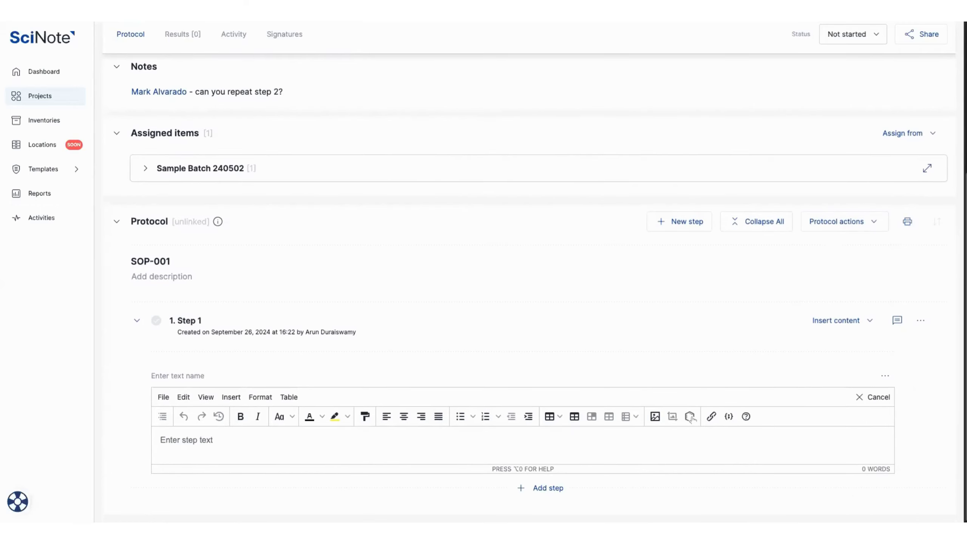
text(1. Add my )
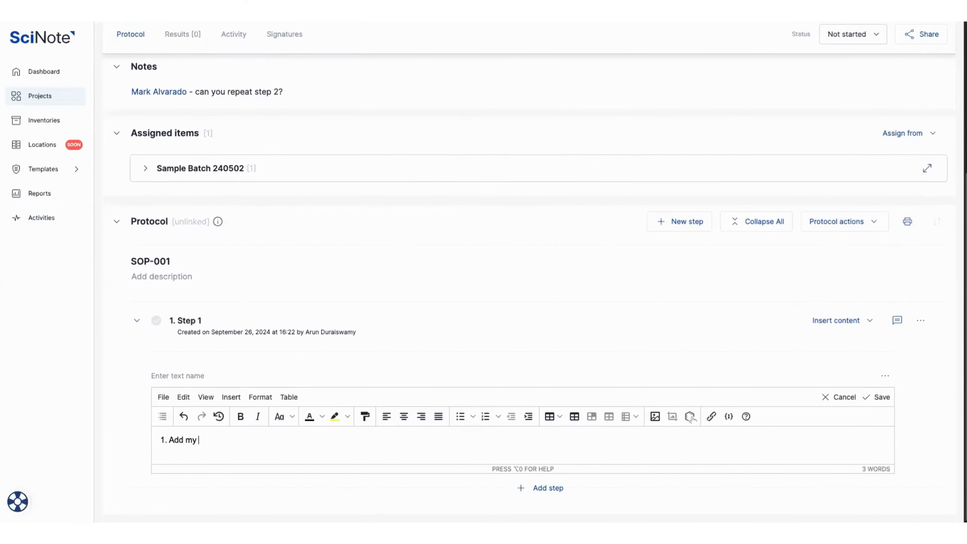
text(protocol steps)
key(Return)
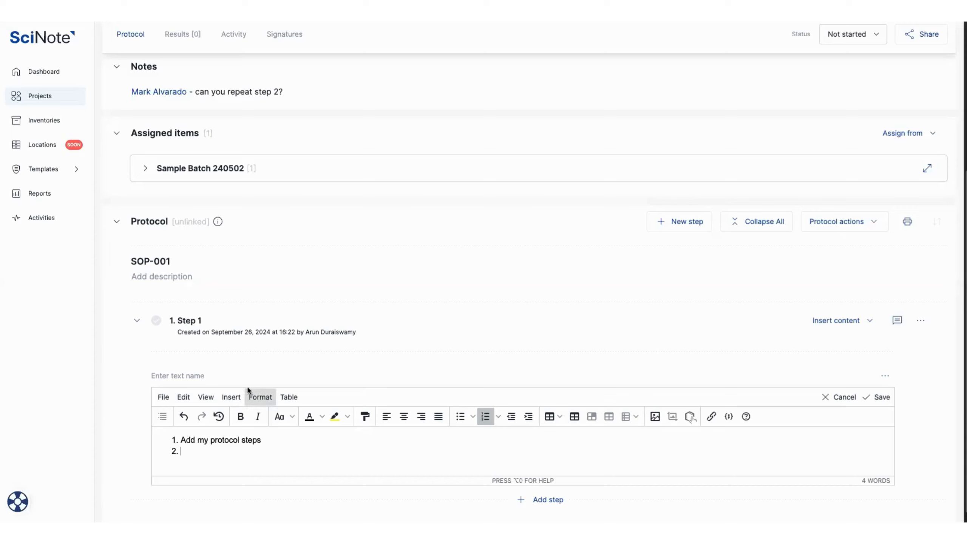
- Insert a table of three columns and two rows as list item 2, and enter "Adding more text" as item 3
click(235, 398)
mouse_move(278, 256)
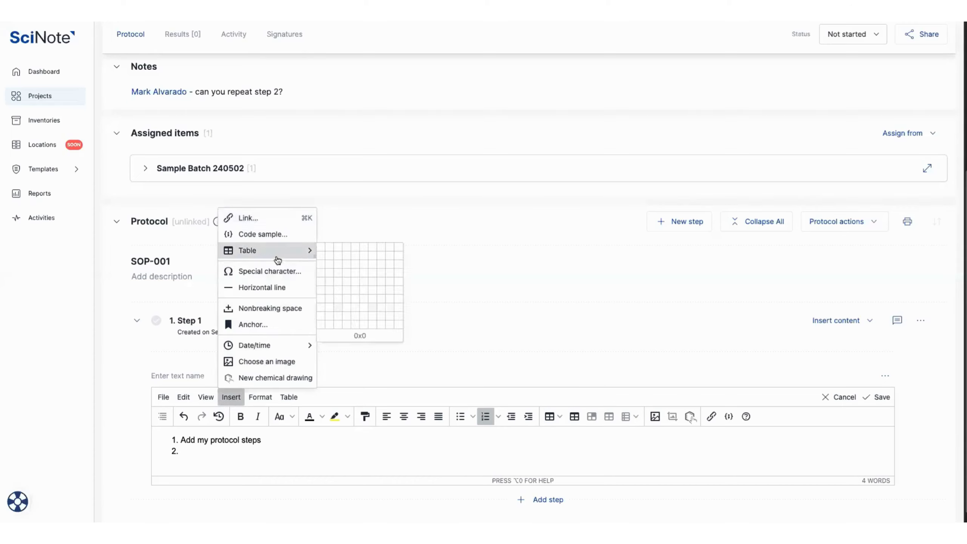
click(335, 256)
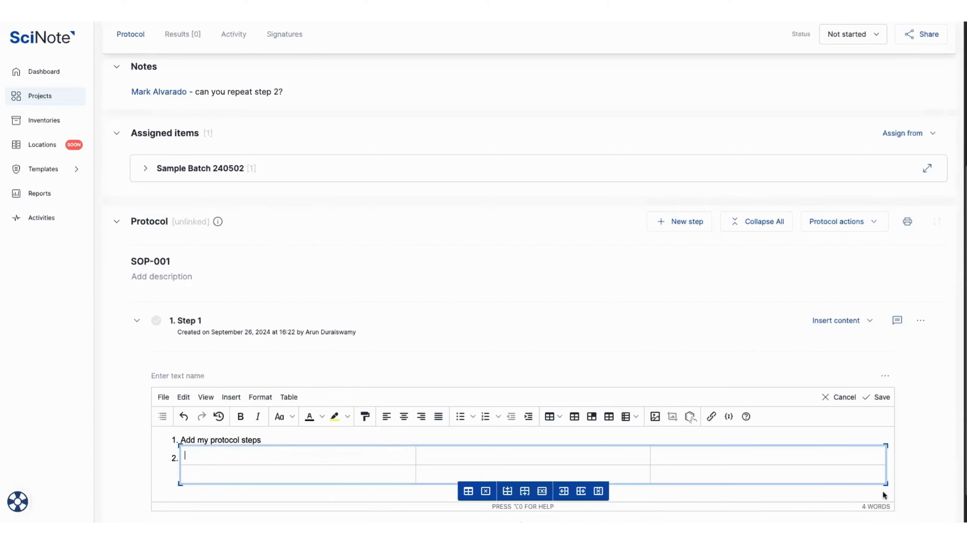
click(890, 477)
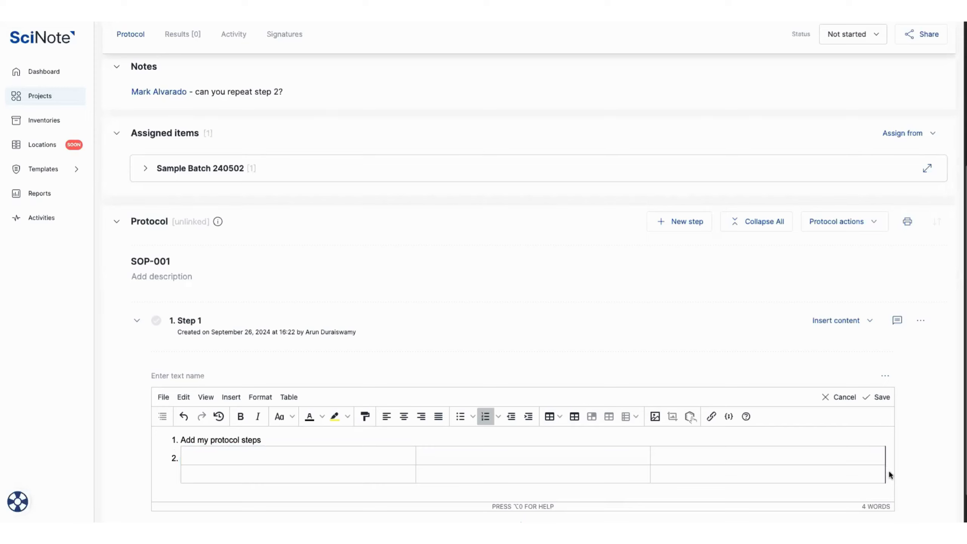
key(Return)
text(Ad)
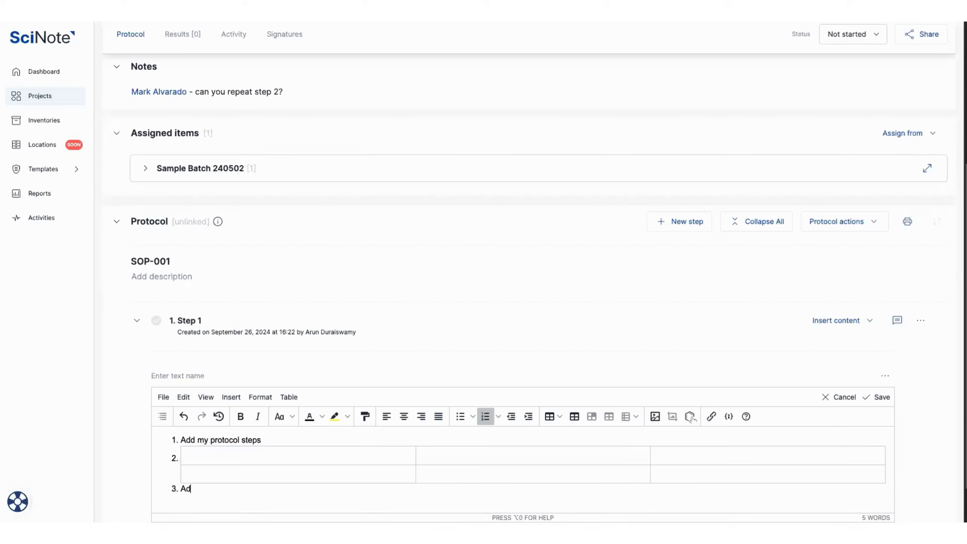
text(ding more texti)
key(Return)
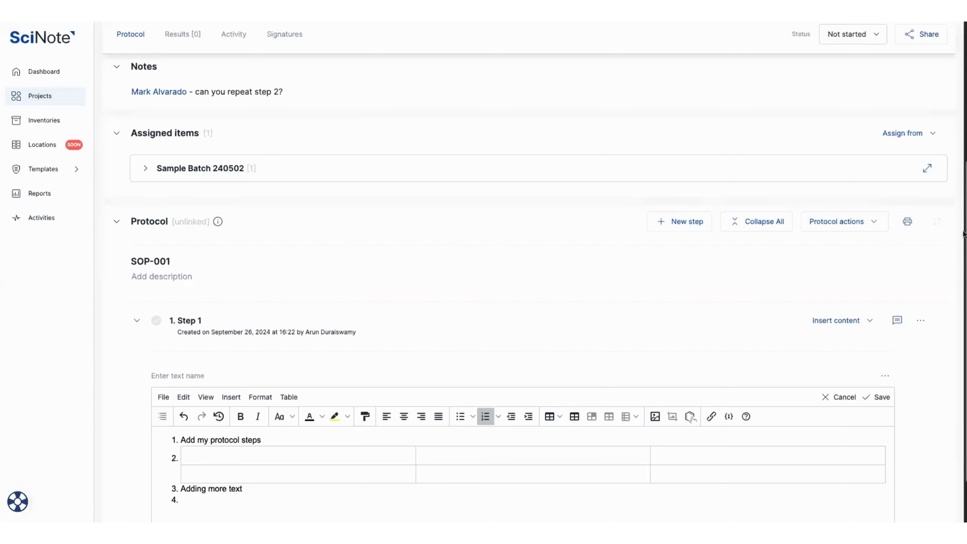
- Insert the image of four petri dishes labelled A to D below the "Adding more text" list item
scroll(456, 343, down, 2)
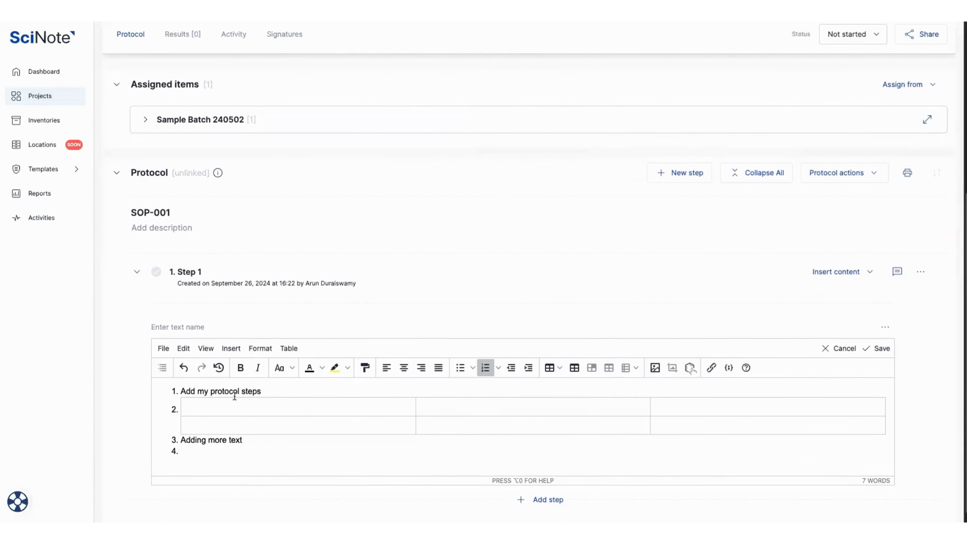
click(227, 349)
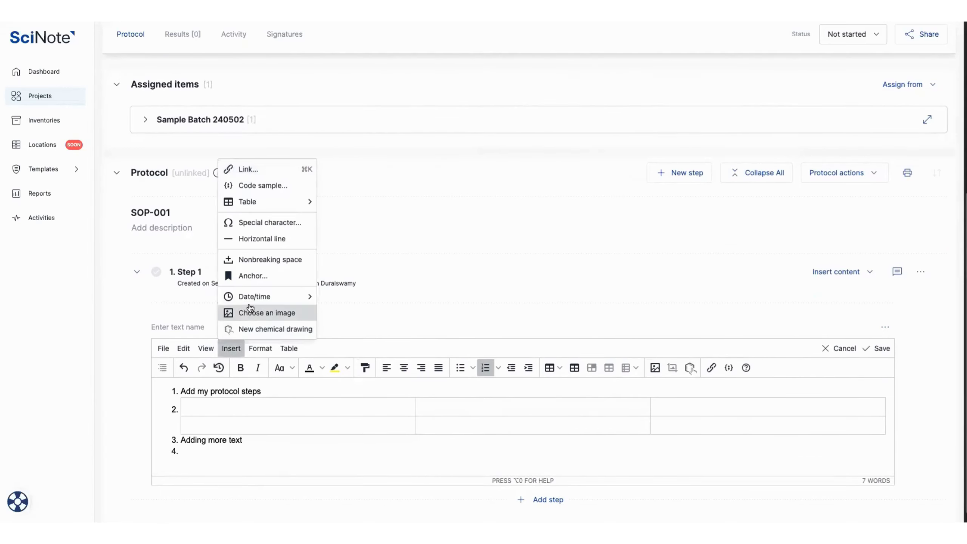
click(259, 314)
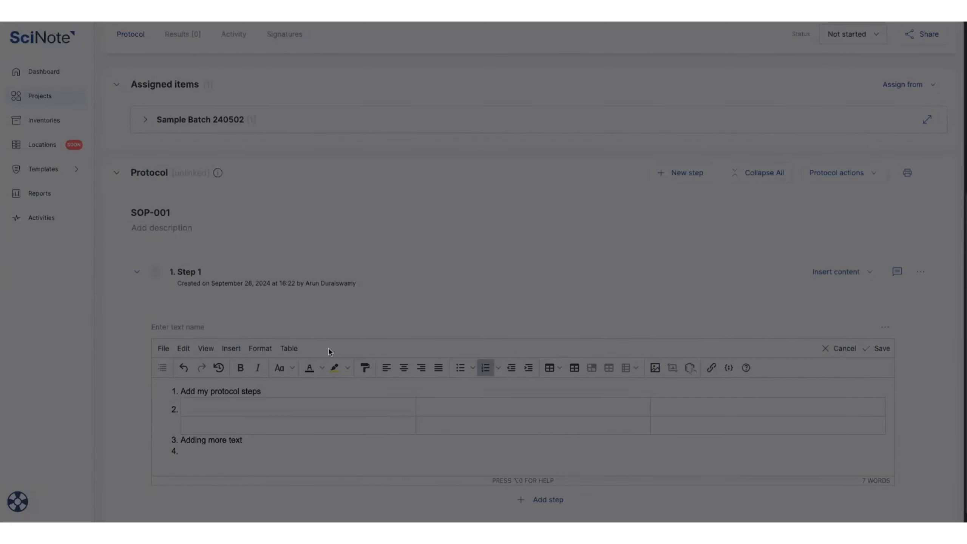
click(302, 354)
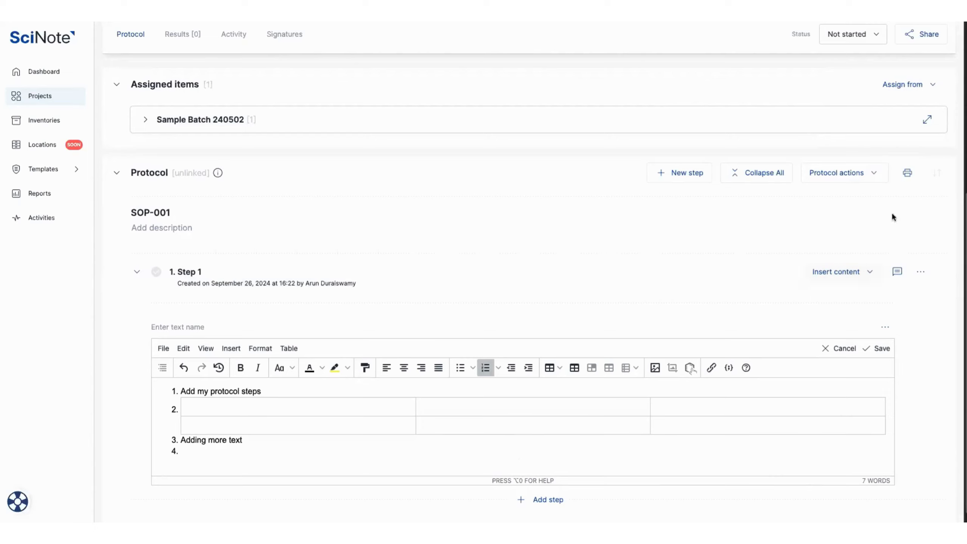
drag(966, 236, 956, 313)
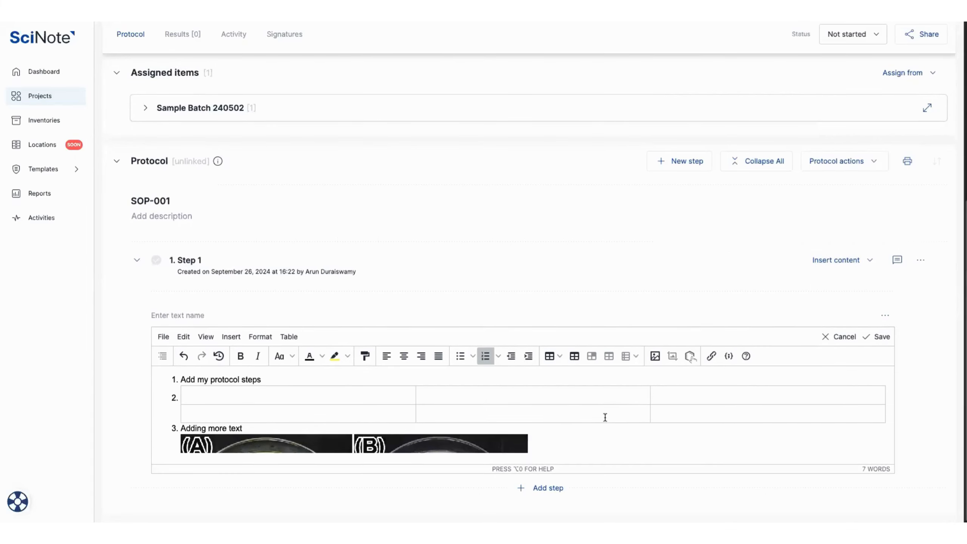
click(579, 432)
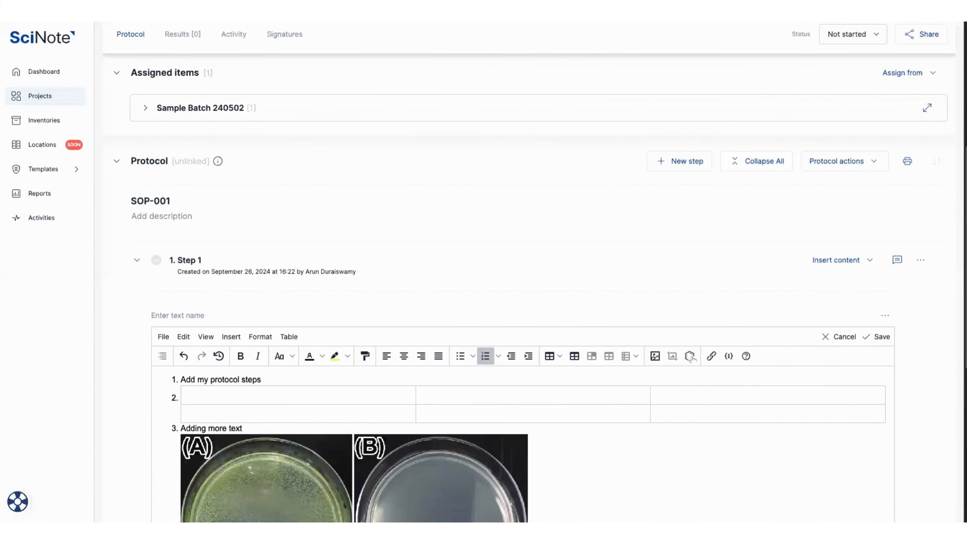
- Scale the petri dish image down to about half its size and centre it in the text block
scroll(965, 238, down, 7)
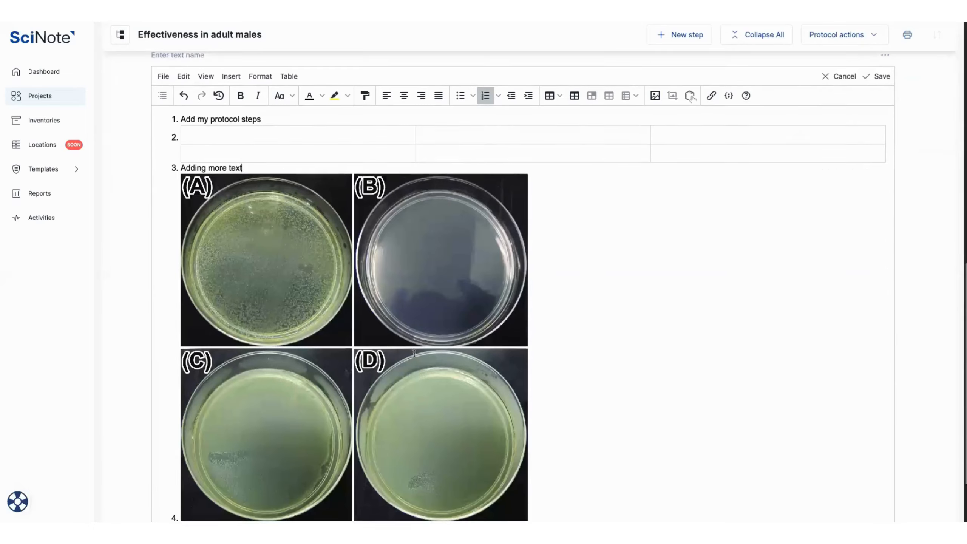
click(517, 506)
drag(528, 518, 354, 346)
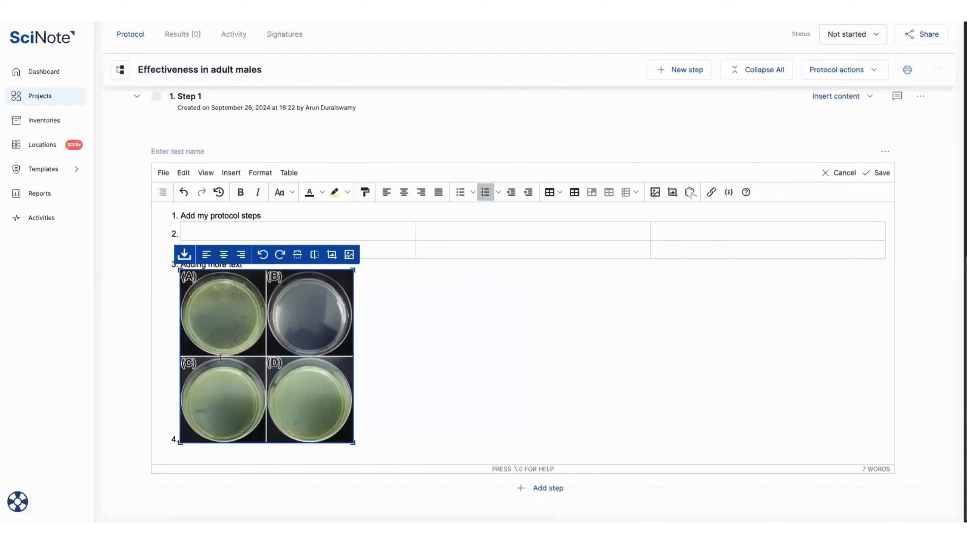
click(224, 254)
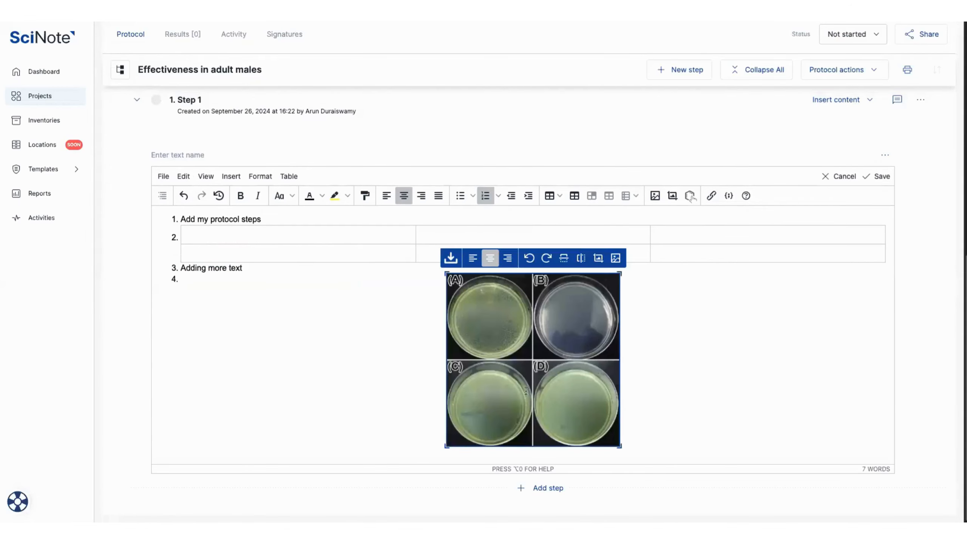
- Add list item 5 with the text "Continue addding more text" below the image and save the text block
click(669, 428)
key(Return)
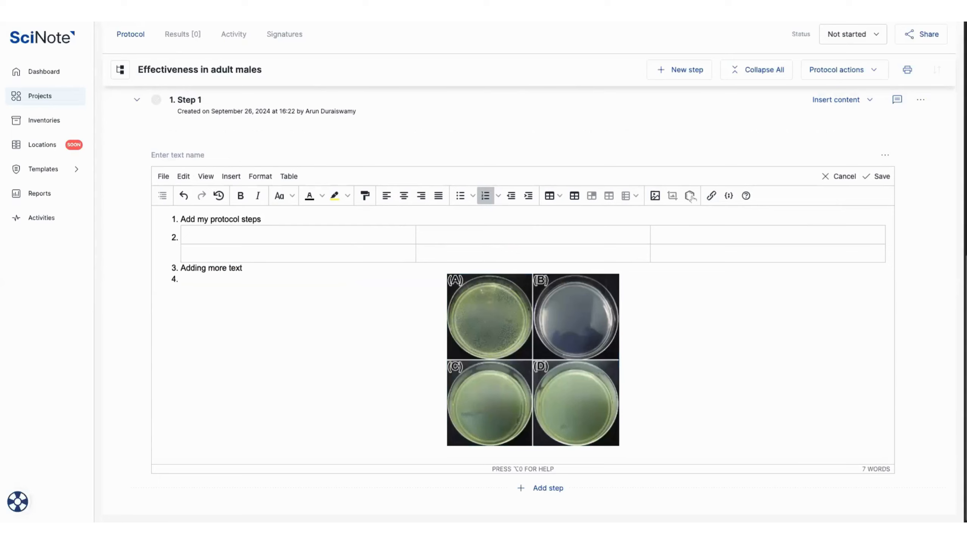
text(Continu)
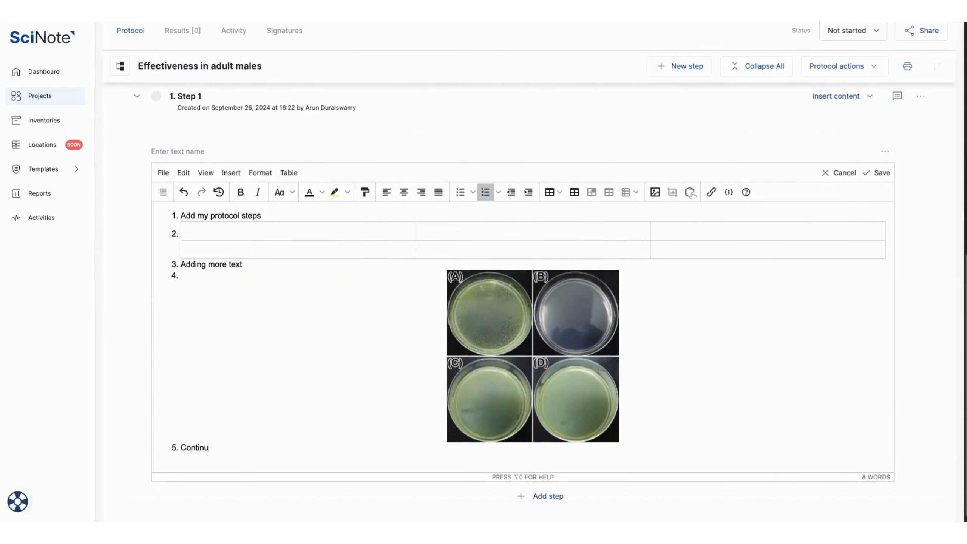
text(e addding more text)
click(880, 173)
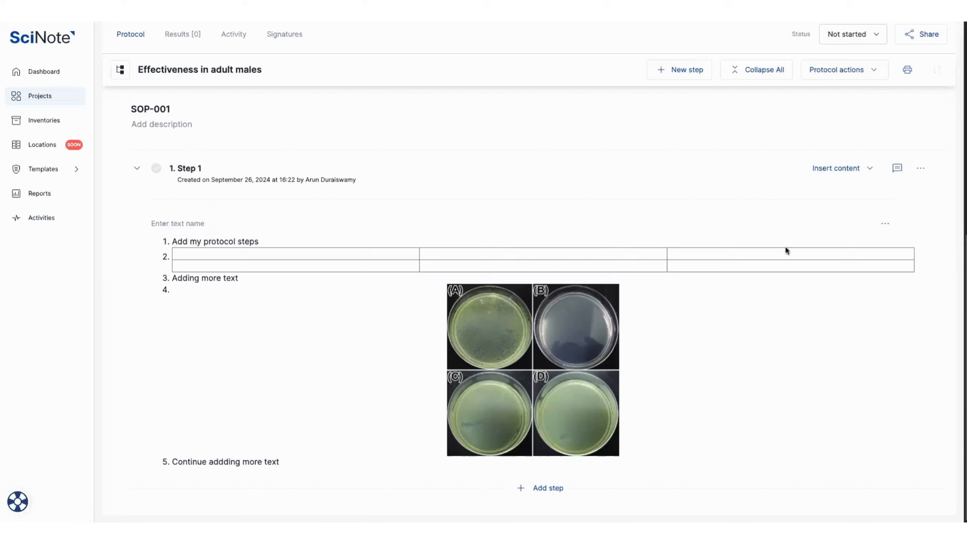
- Name the saved text block in Step 1 as 1.1
click(848, 167)
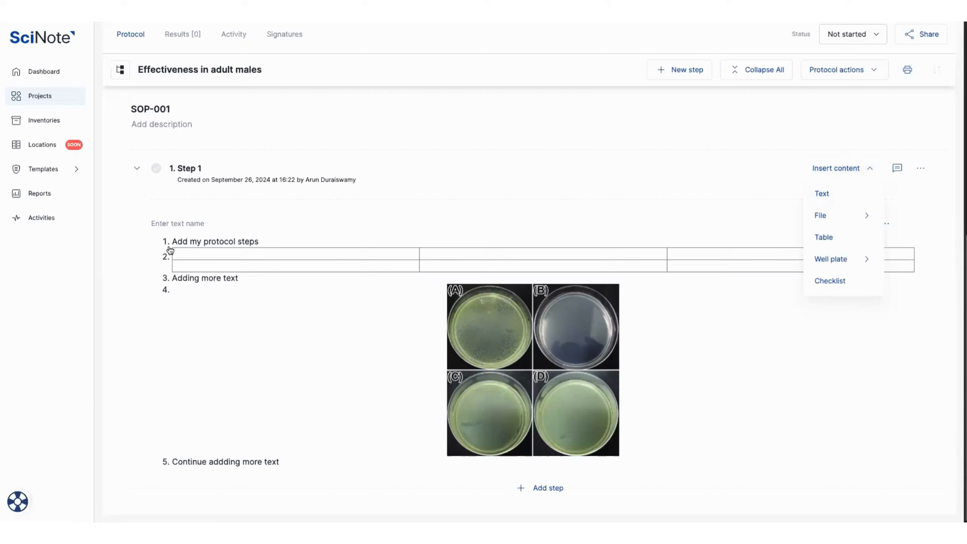
click(165, 221)
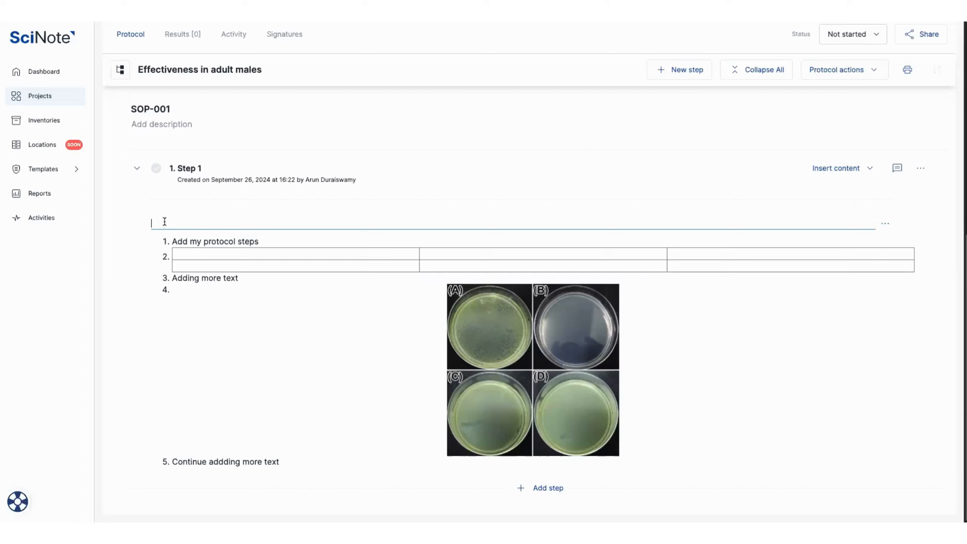
text(1.1)
- Insert another text block into Step 1 and name it 1.2
click(869, 169)
click(845, 190)
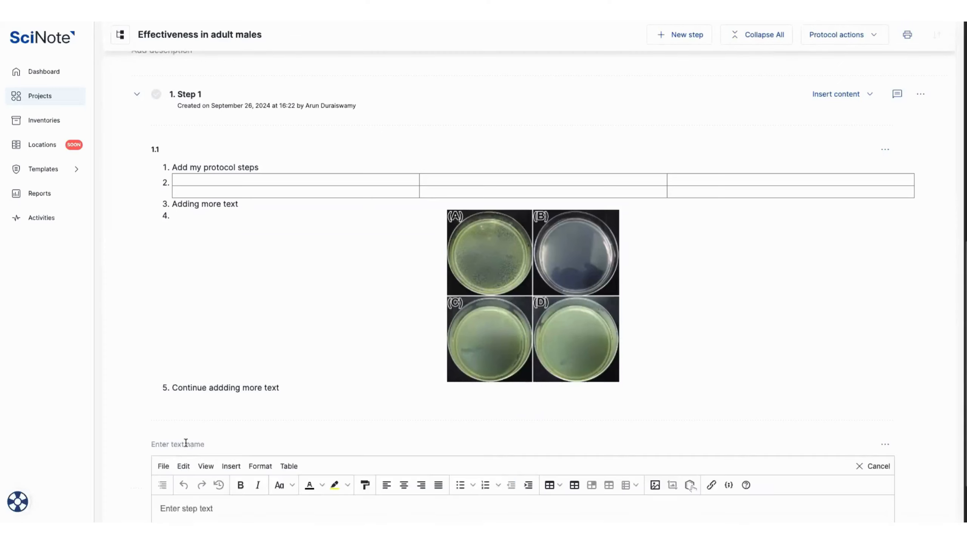
click(186, 443)
text(1.2)
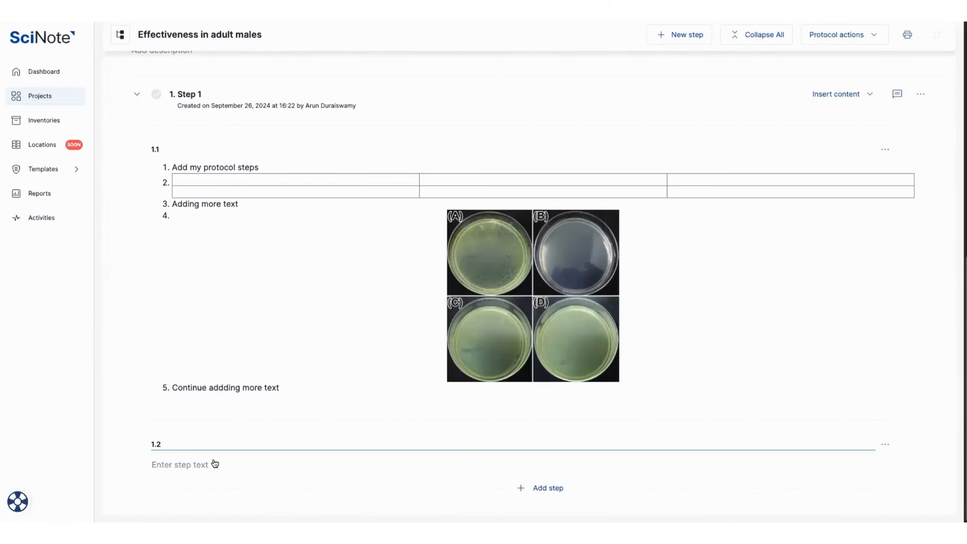
- Write "1. Add text here" as the body of text block 1.2
click(214, 465)
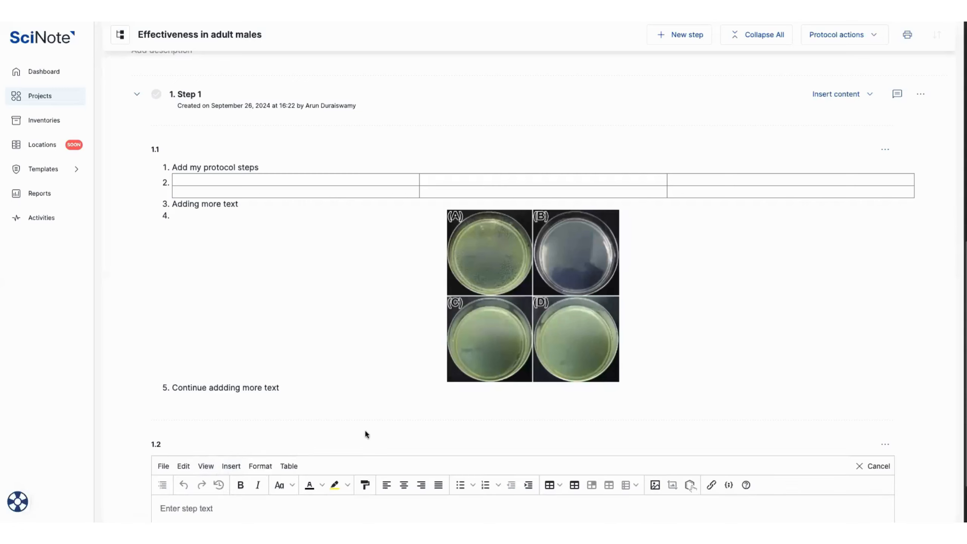
text(1. Ad)
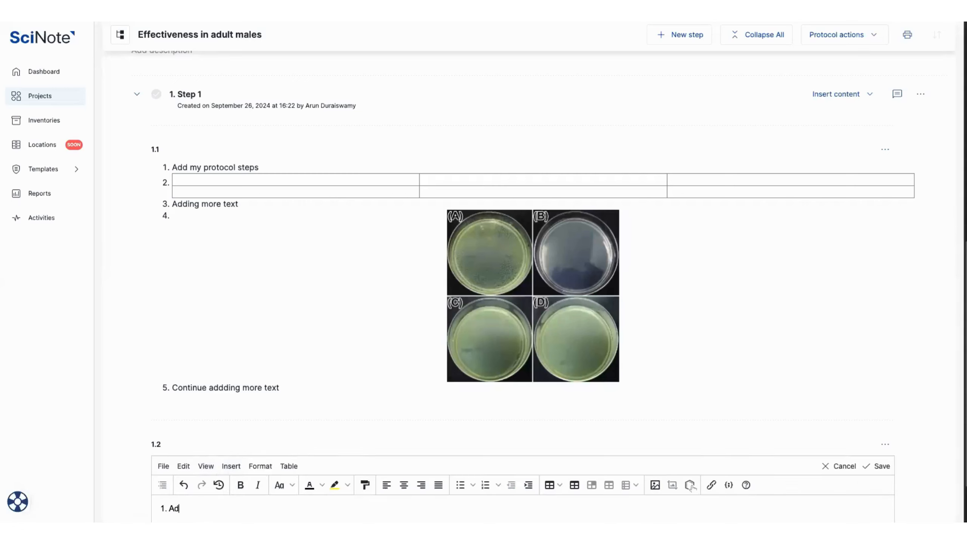
text(d text here)
click(122, 462)
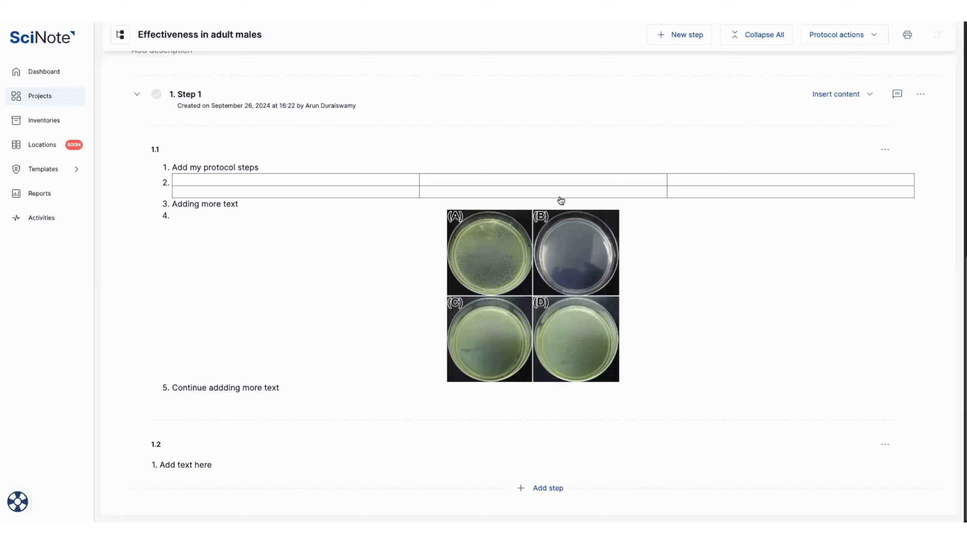
- Insert a table into Step 1 and enter 12 in cell A1 and 215 in cell A2
click(856, 100)
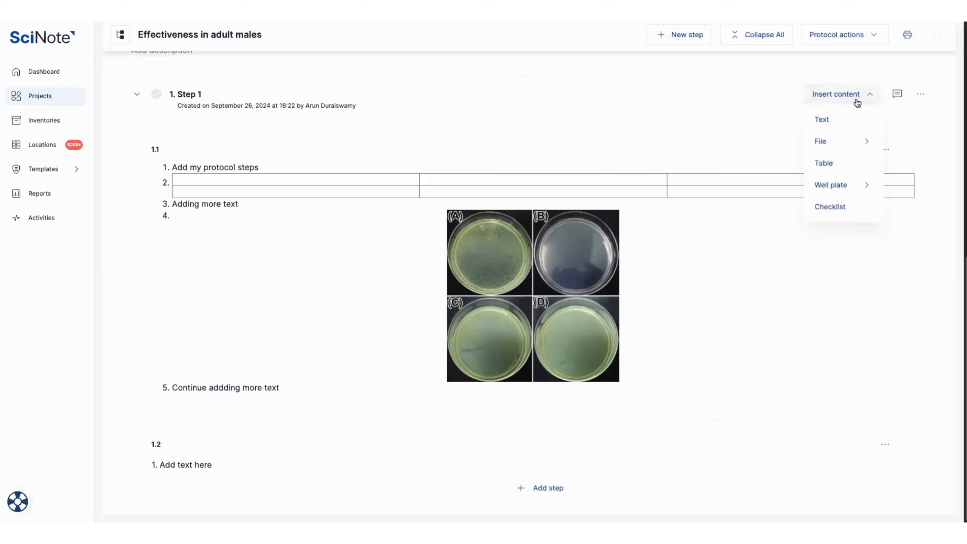
click(824, 164)
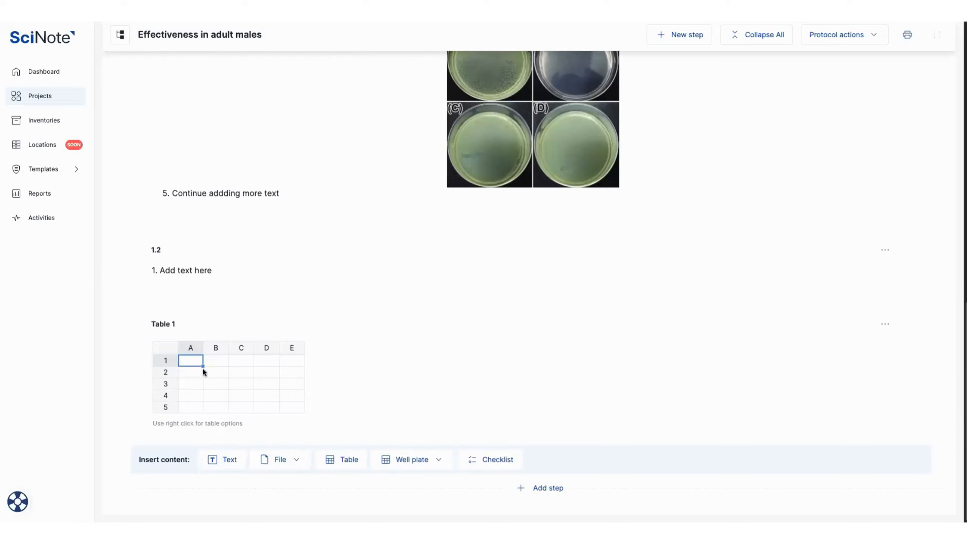
text(12)
key(Return)
text(21)
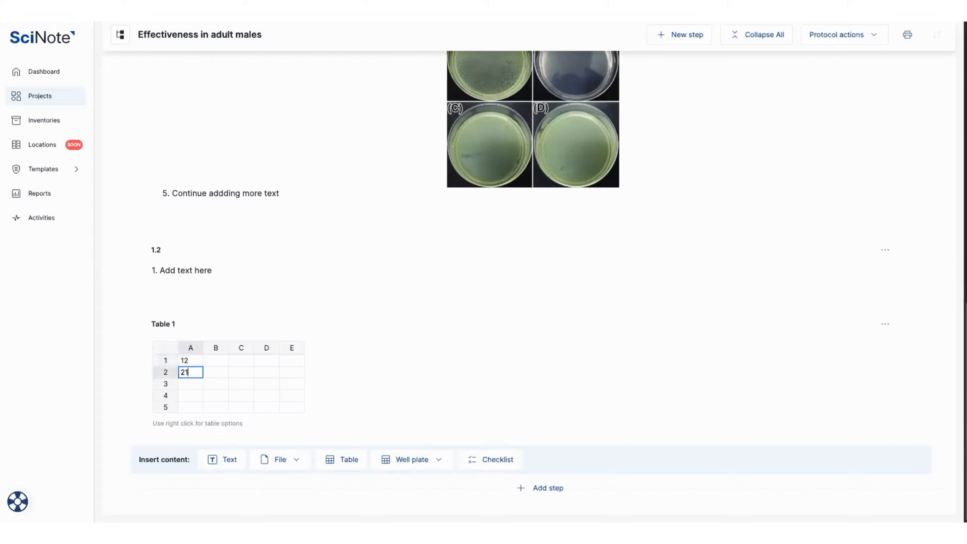
text(5)
click(194, 381)
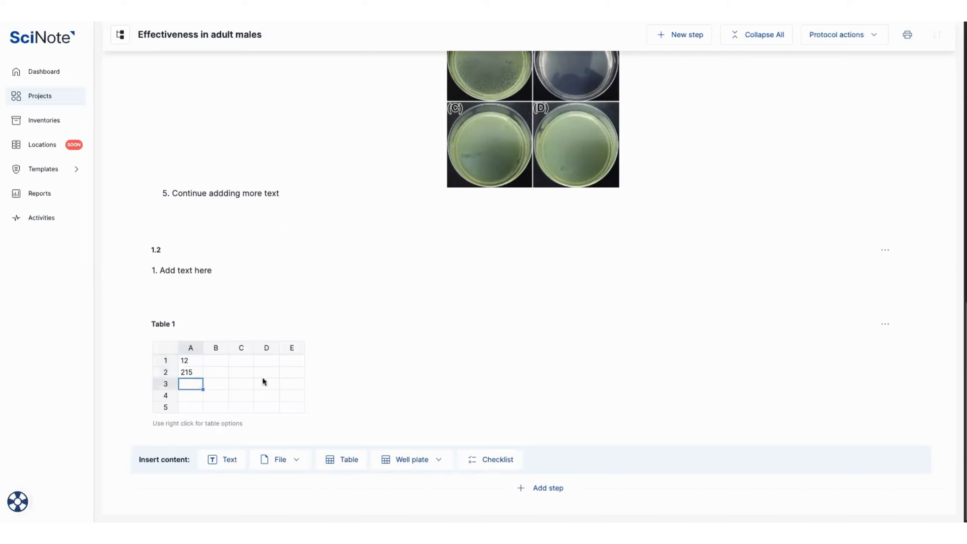
- Rename the new table in Step 1 as 1.3
click(166, 322)
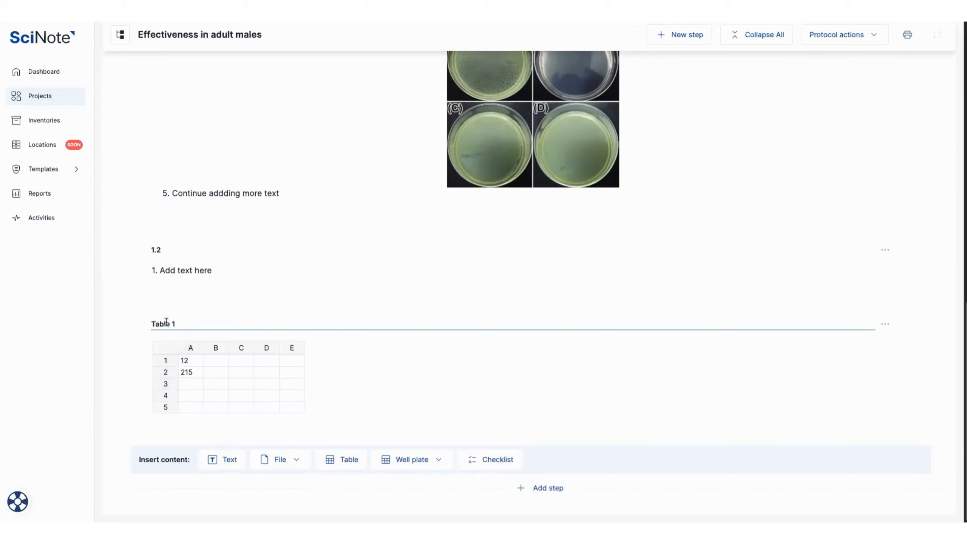
double_click(166, 322)
triple_click(184, 323)
text(1.3)
click(361, 371)
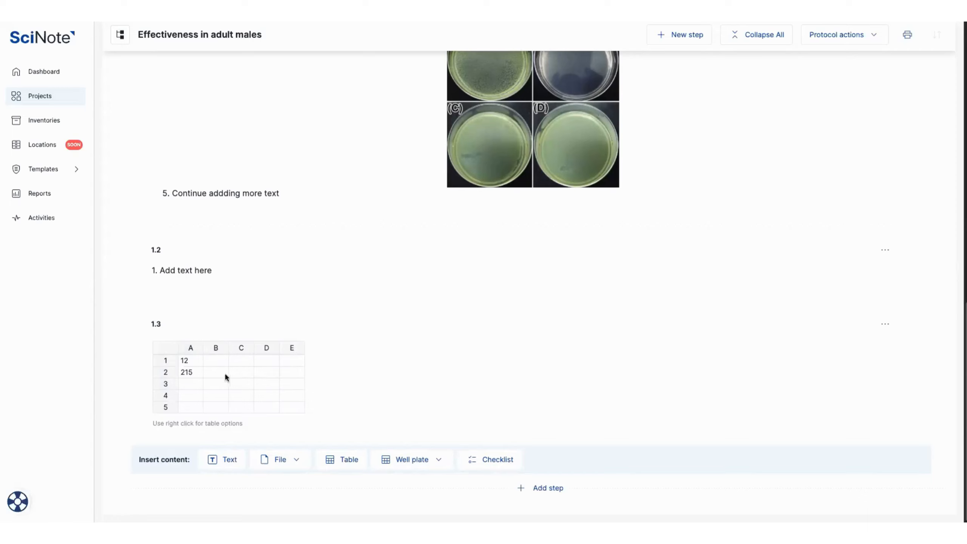
click(214, 365)
click(214, 374)
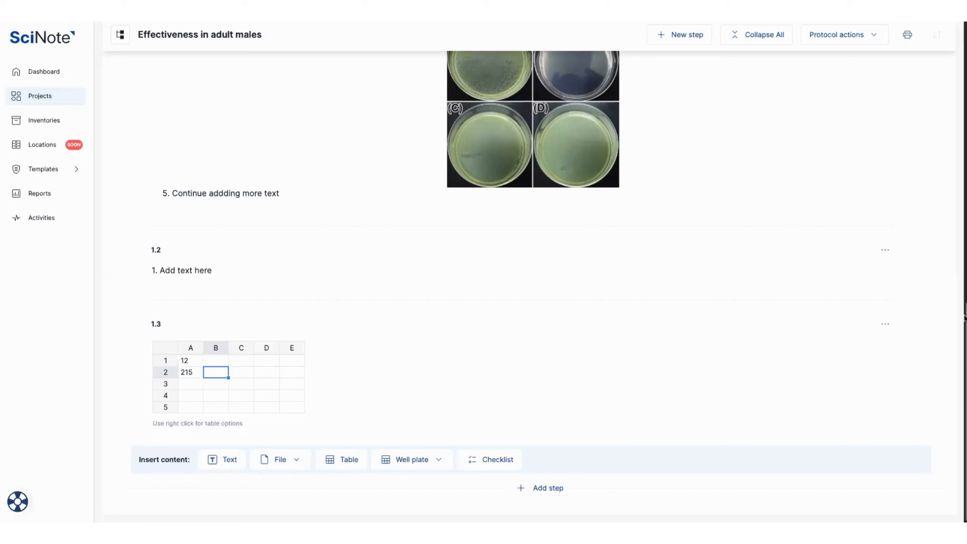
- Insert a checklist into Step 1 and title it "Pre-experiment checklist"
drag(962, 331, 961, 195)
click(857, 181)
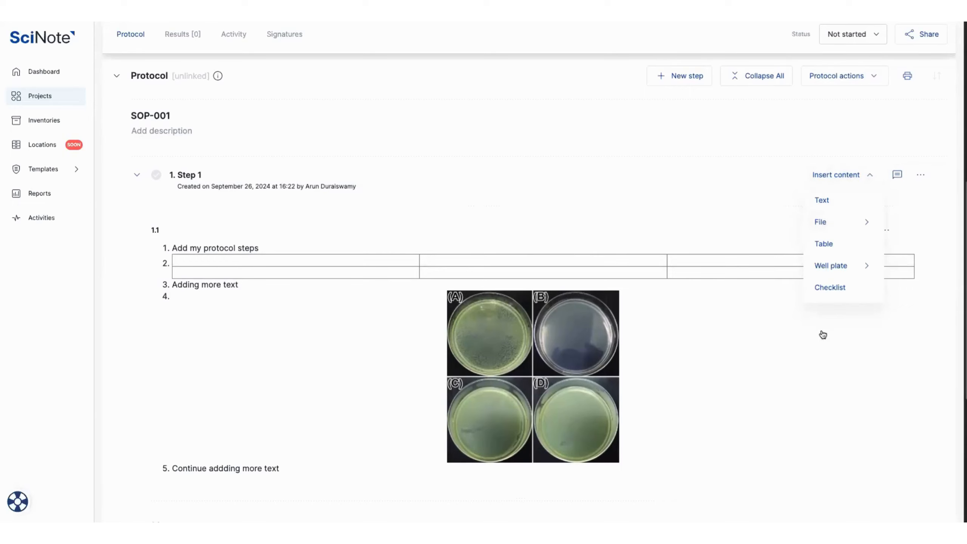
click(837, 296)
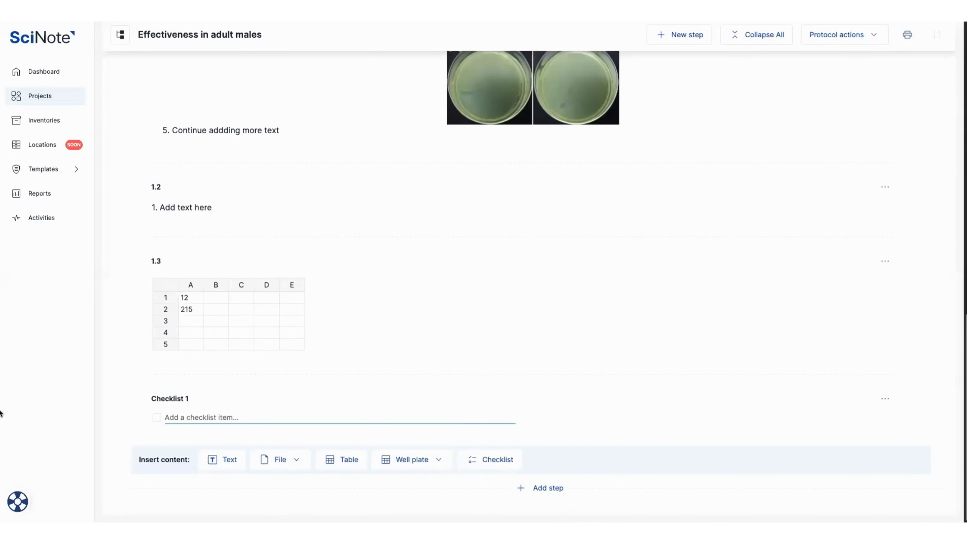
click(185, 398)
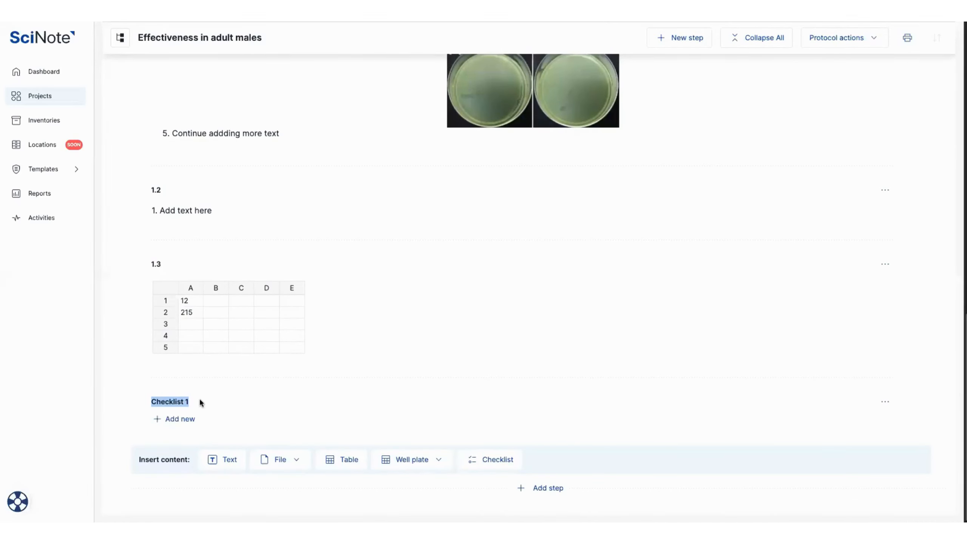
click(184, 399)
click(184, 398)
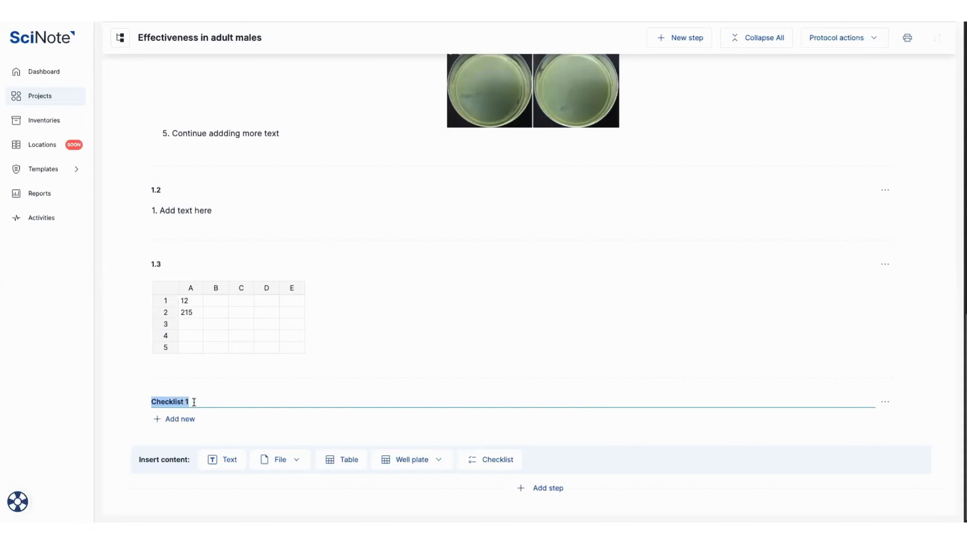
text(Pre)
text(-exe)
text(eriment checklist)
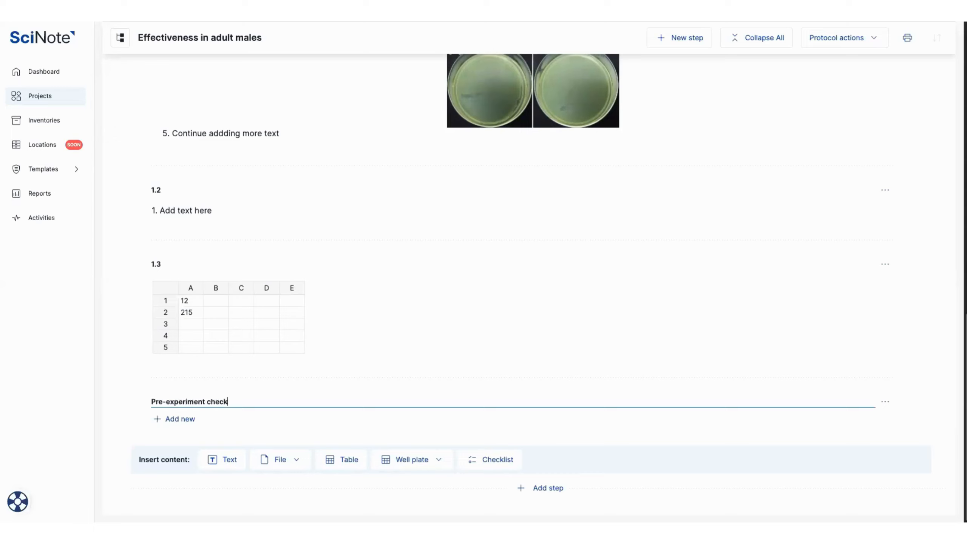
- Add the item "Check reagent expiration date" to the pre-experiment checklist
click(181, 419)
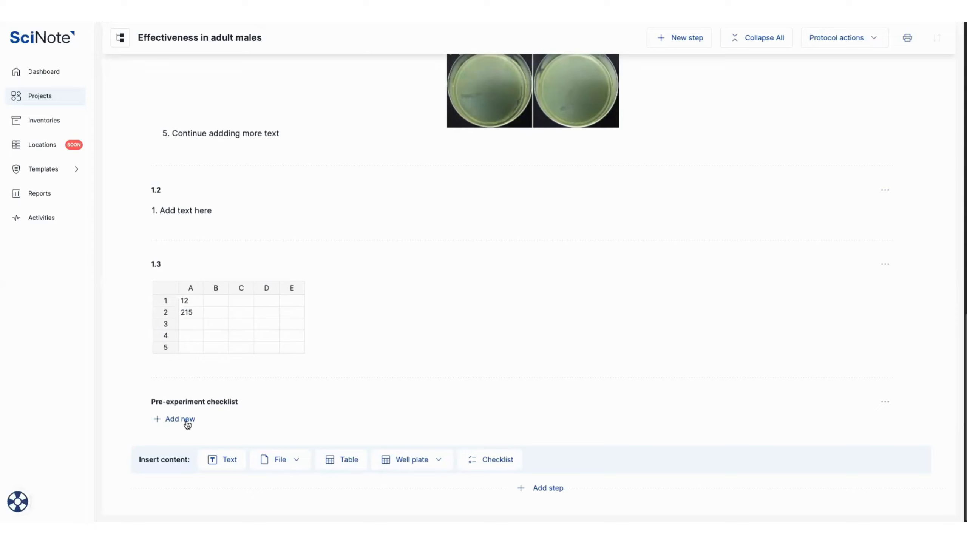
click(187, 421)
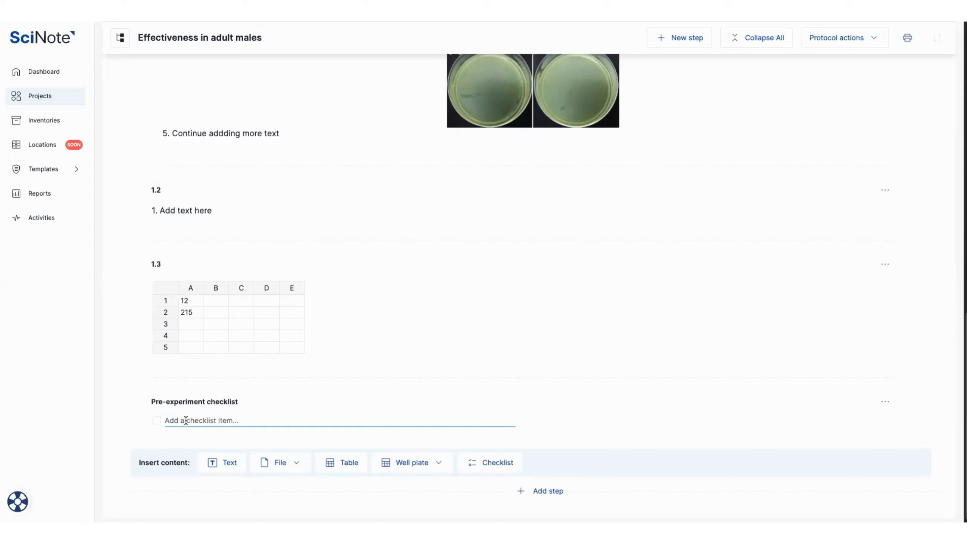
text(Check reagent expirtion)
key(BackSpace)
key(BackSpace)
key(BackSpace)
key(BackSpace)
text(ation date)
key(Tab)
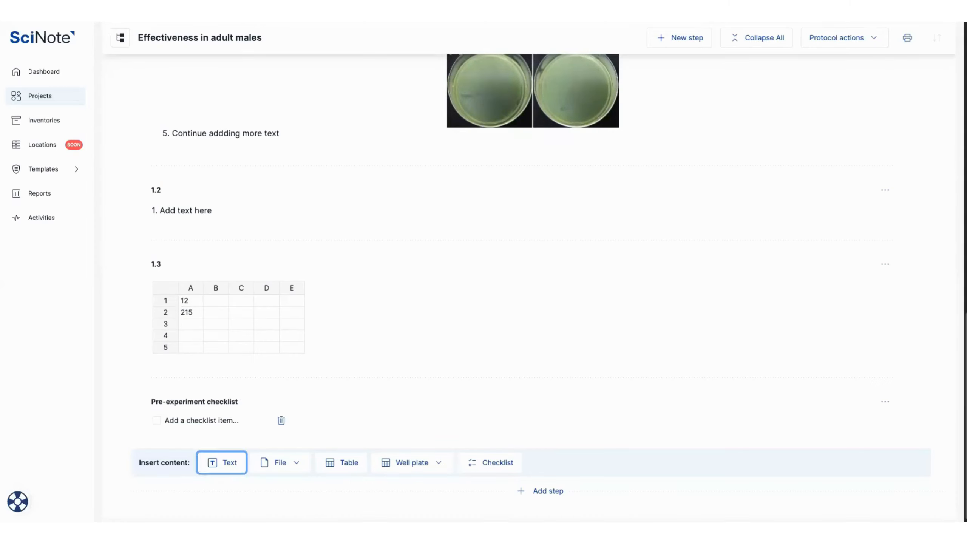
- Add the item "Check instrument calibration" to the checklist and mark both checklist items as done
text(Check i)
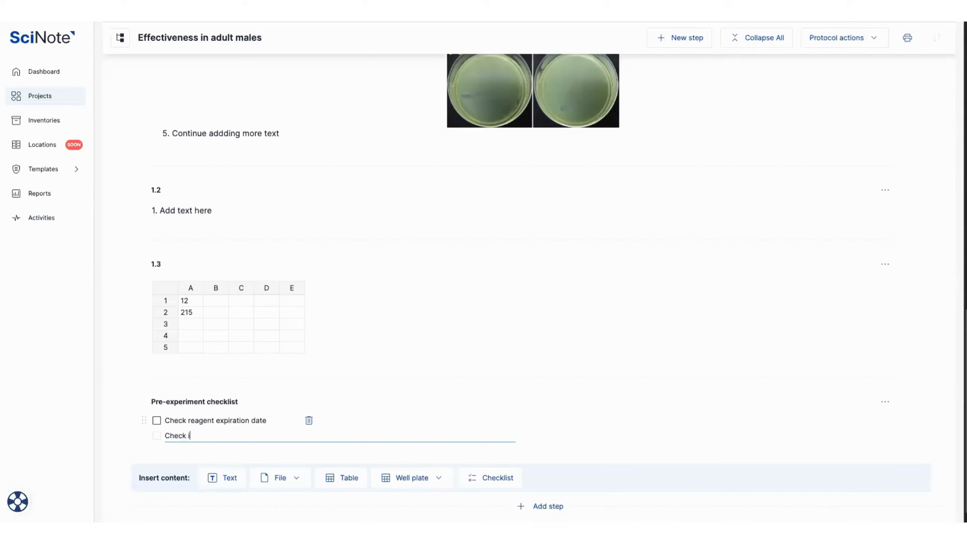
text(nstrument calibration)
key(Tab)
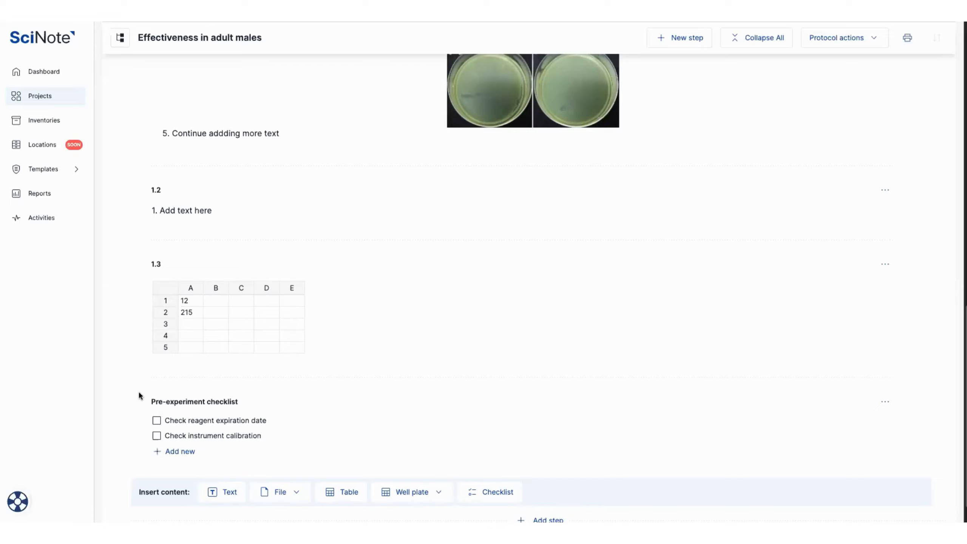
click(157, 422)
click(157, 437)
- Insert a 96 (8 × 12) well plate into Step 1
scroll(961, 312, up, 2)
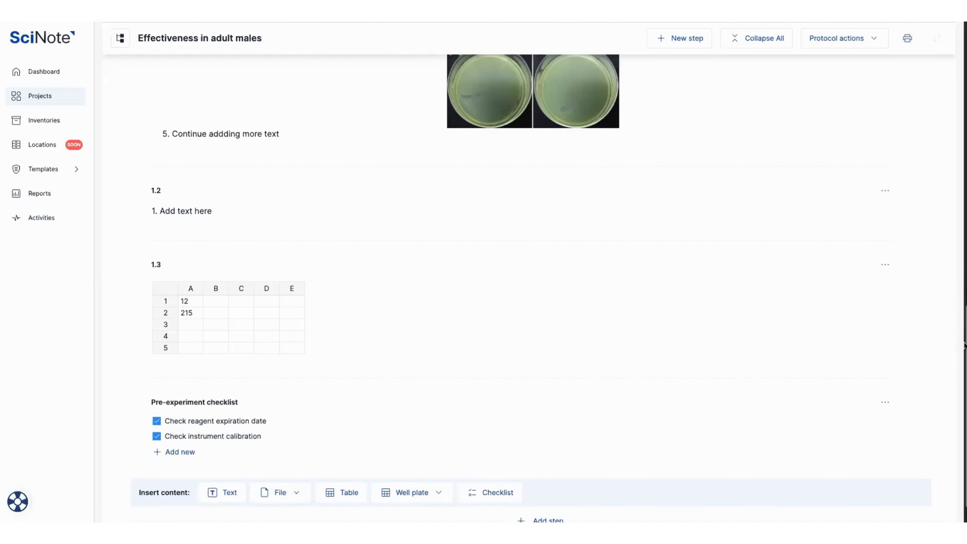
drag(958, 280, 948, 216)
click(854, 153)
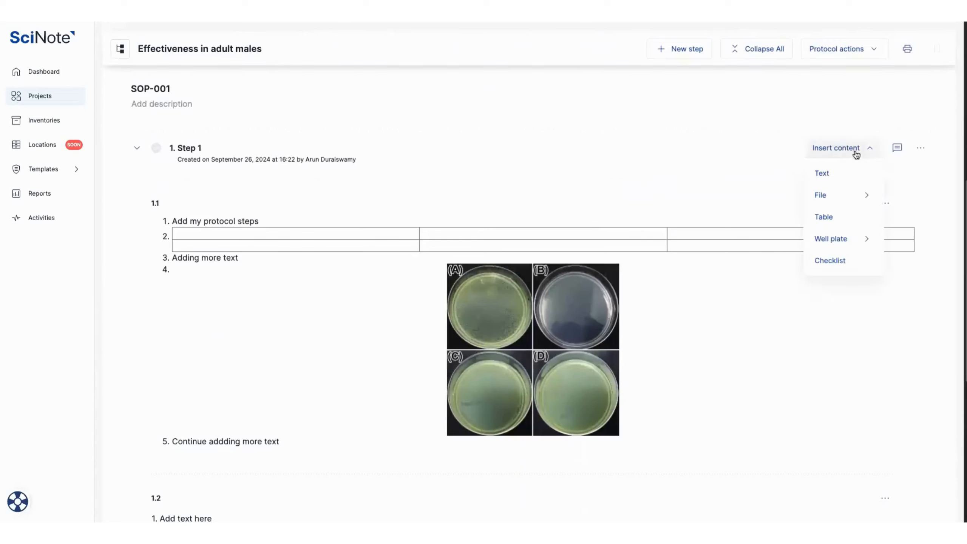
mouse_move(840, 243)
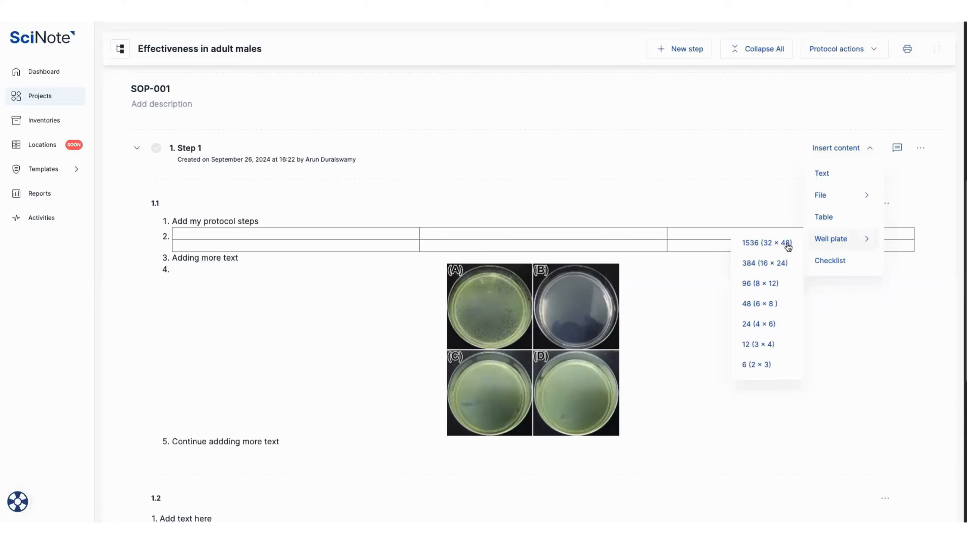
click(758, 288)
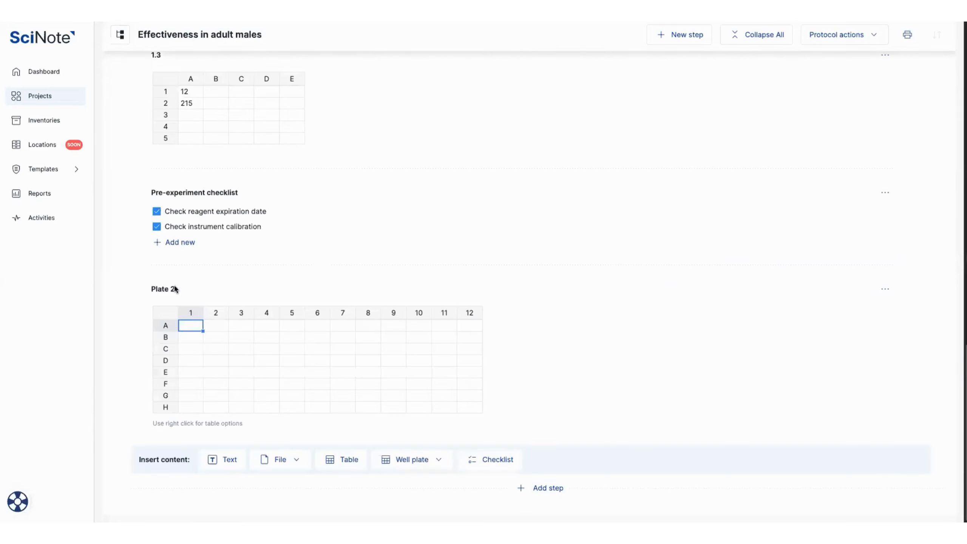
- Rename the well plate as "Plate - Run 01_26Sept24"
click(167, 290)
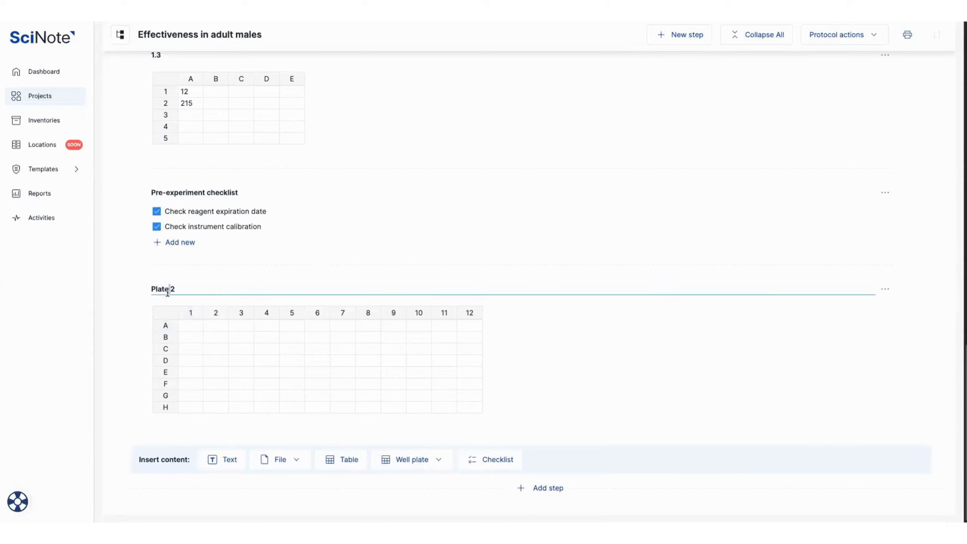
double_click(173, 289)
key(BackSpace)
key(BackSpace)
text(- Run 01_26Sept24)
click(131, 343)
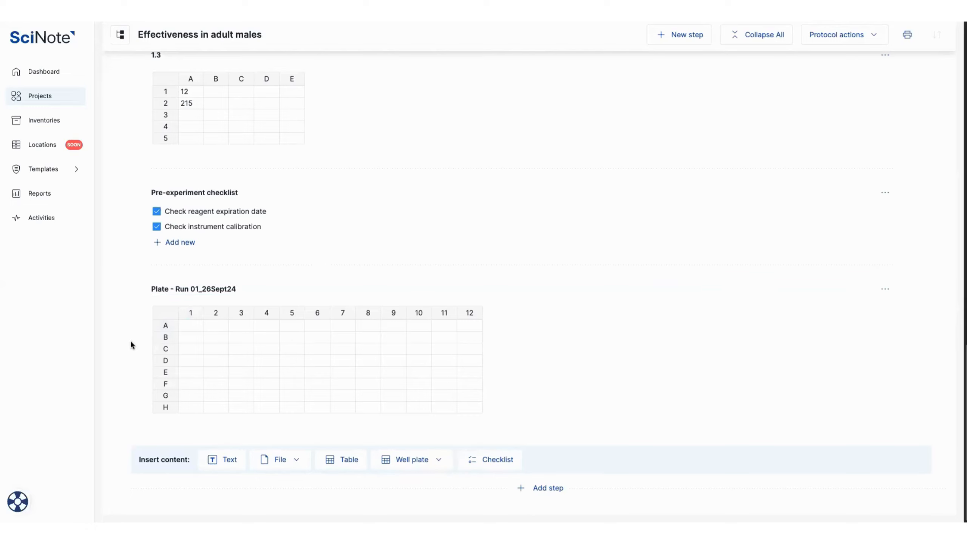
- Fill column 1 of the well plate, rows A to F, with 001, 002, NTC, 003, Pos Ctrl and Neg Ctrl
click(193, 330)
text(001)
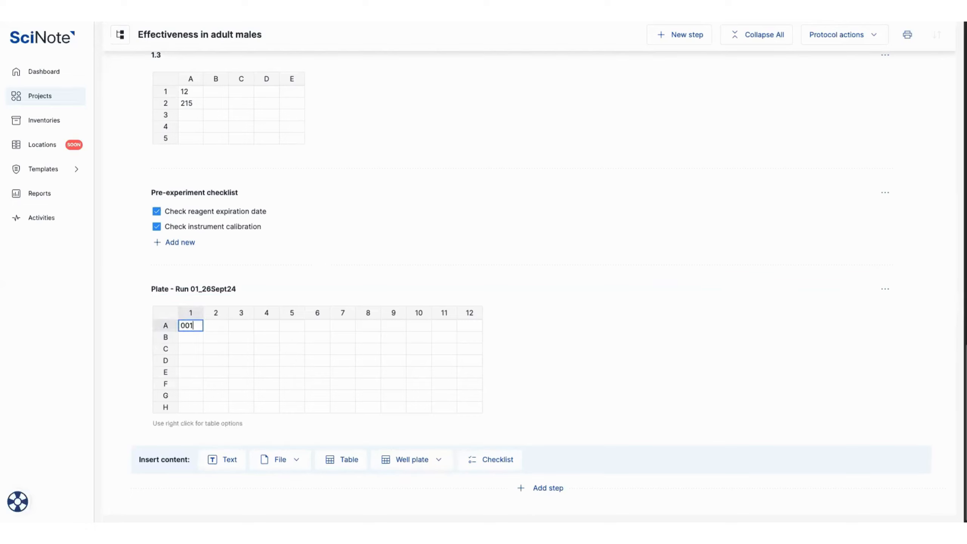
key(Return)
text(002)
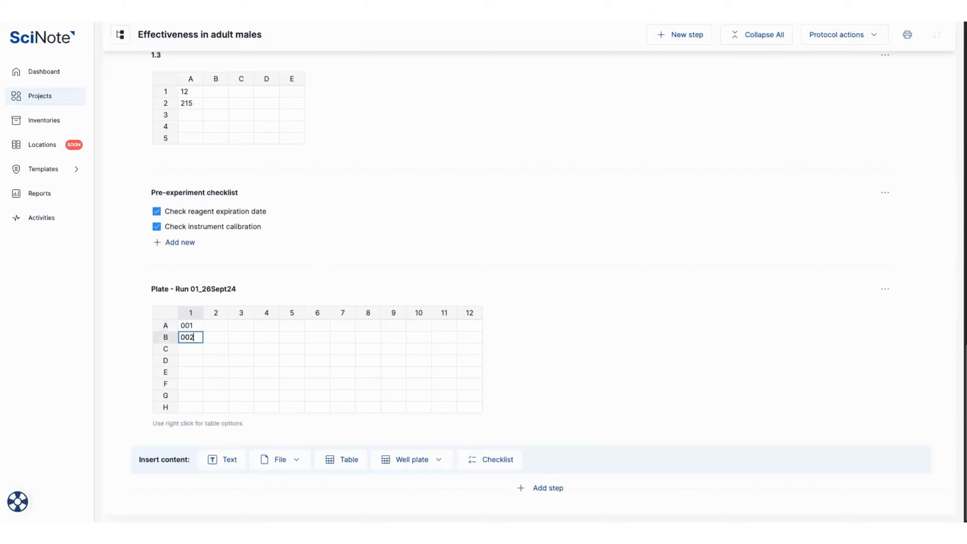
key(Return)
text(NTC)
key(Return)
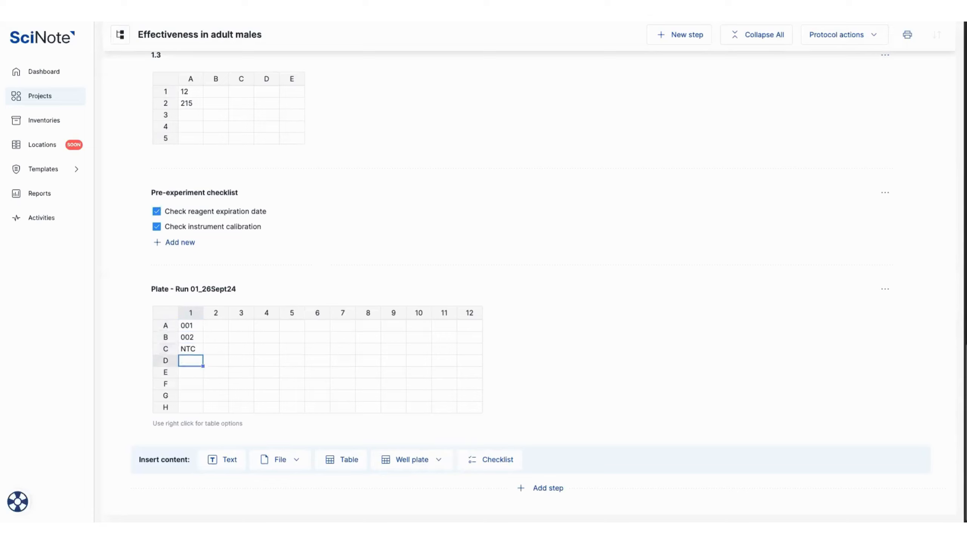
text(003)
key(Return)
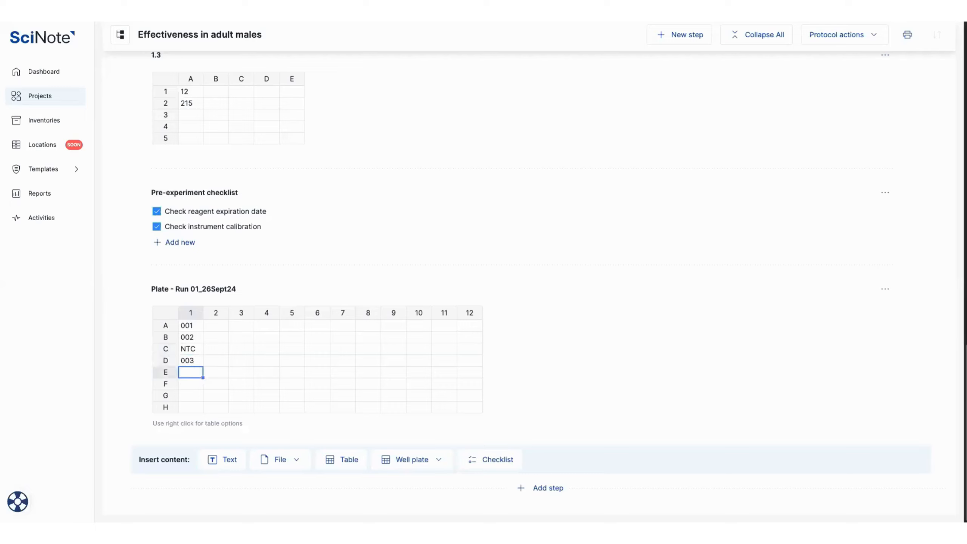
text(Pos Ctrl)
key(Return)
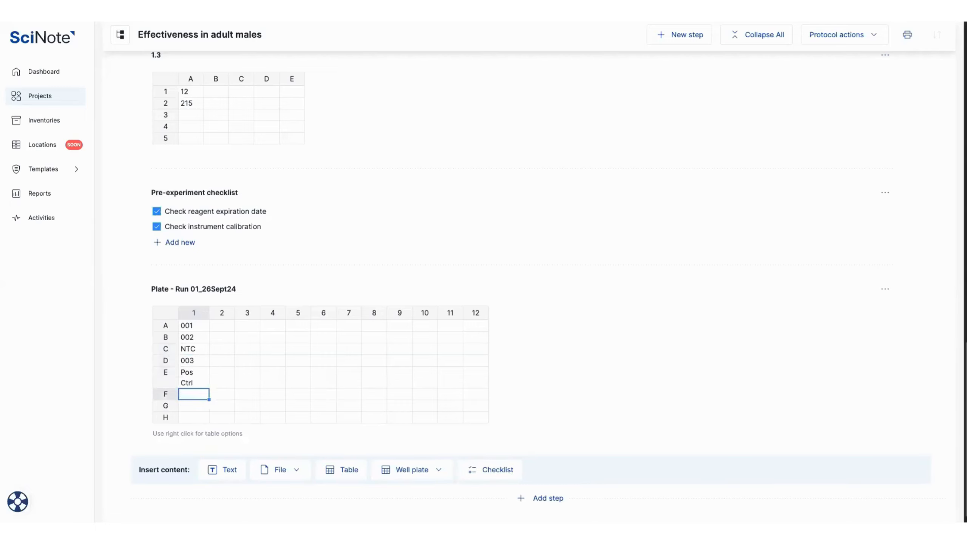
text(Neg Ctrl)
key(Return)
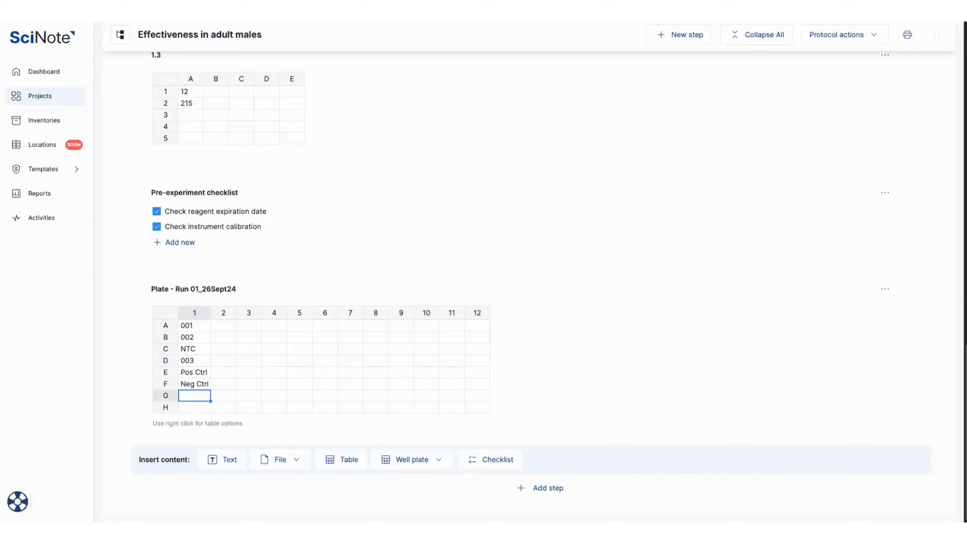
click(109, 344)
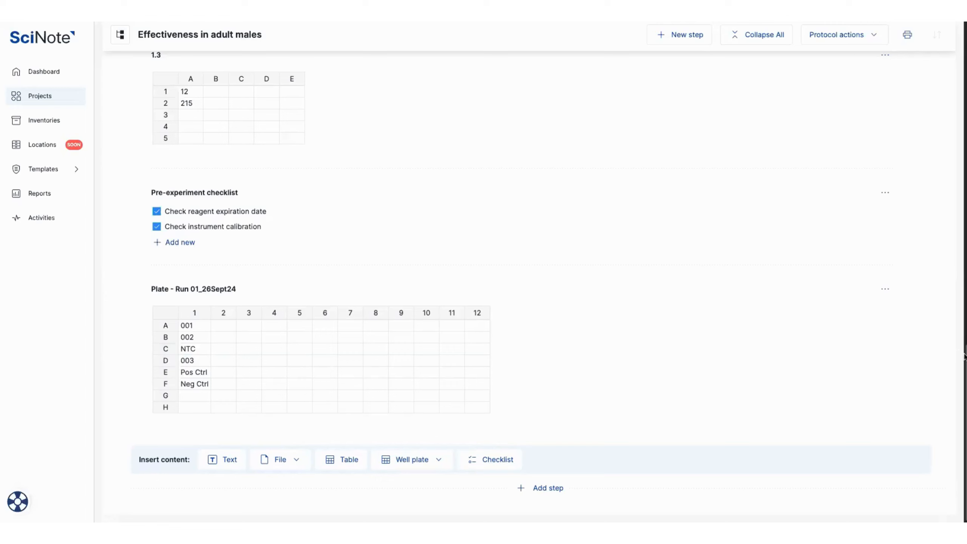
- Attach the files SARS-CoV-2 (COVID-19) Genome (1).dna and HPLC Reporting Sheet with 2 Analytes V1 (2).xlsx from the computer to Step 1
drag(965, 354, 939, 133)
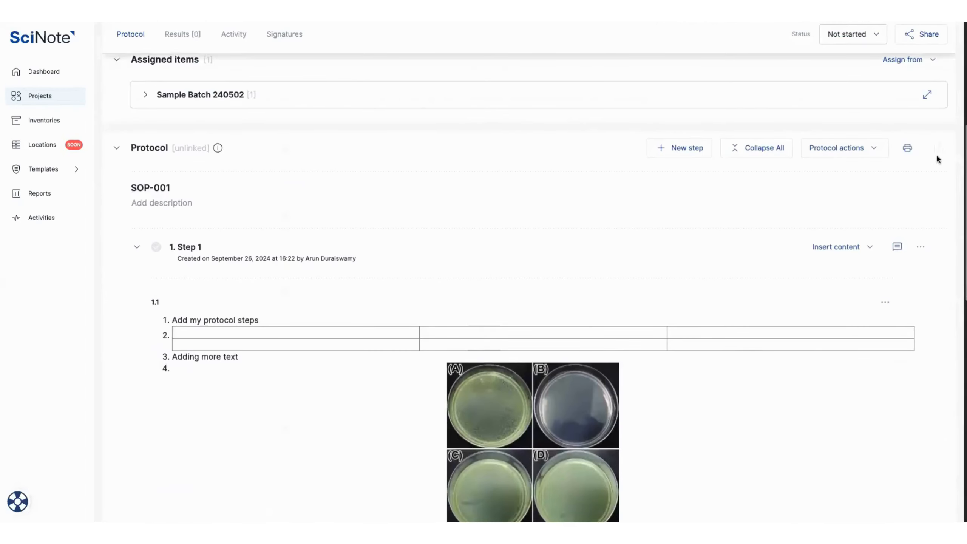
scroll(936, 154, down, 2)
click(846, 190)
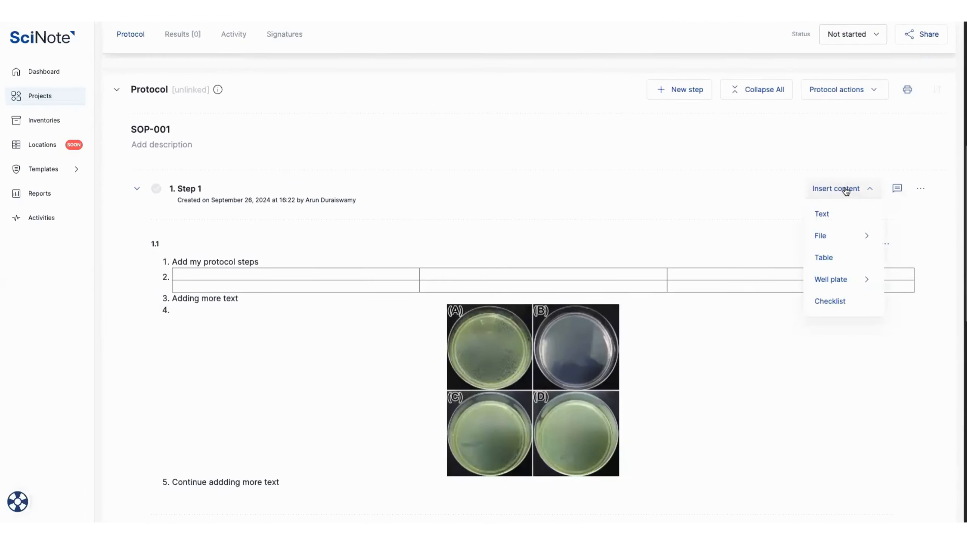
mouse_move(846, 232)
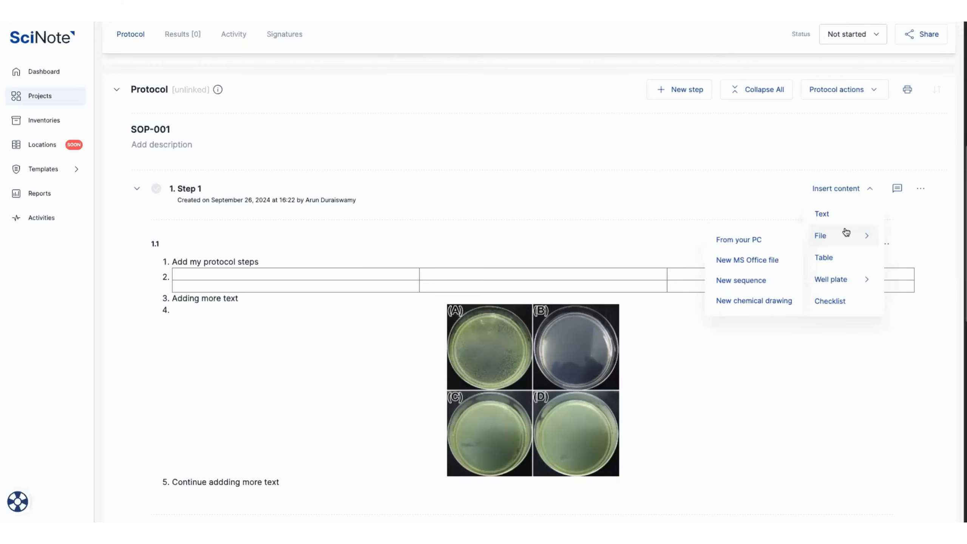
click(769, 238)
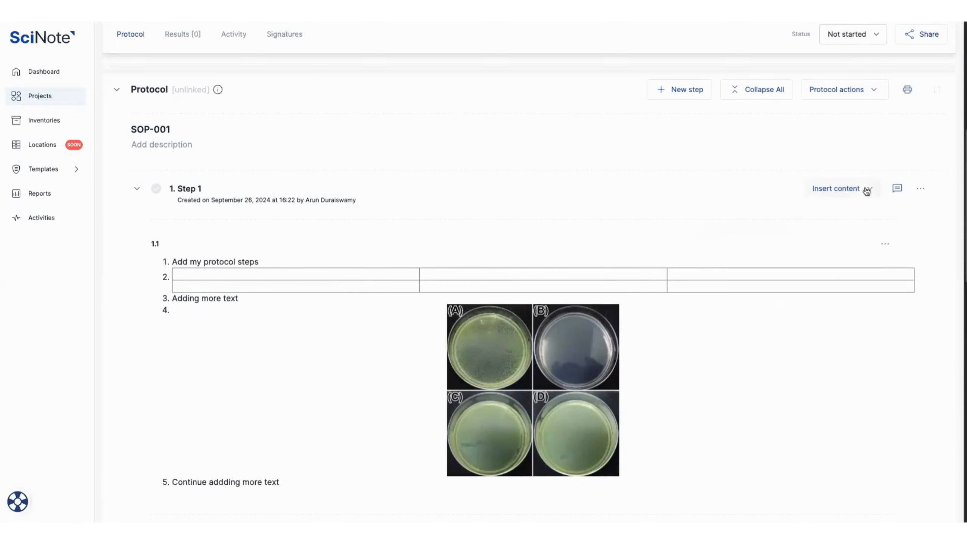
click(854, 190)
mouse_move(823, 235)
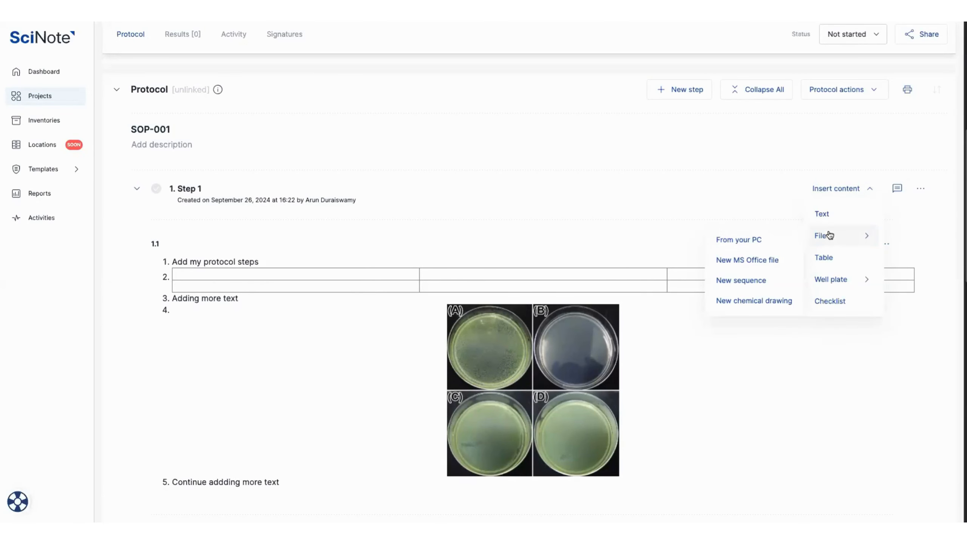
click(768, 239)
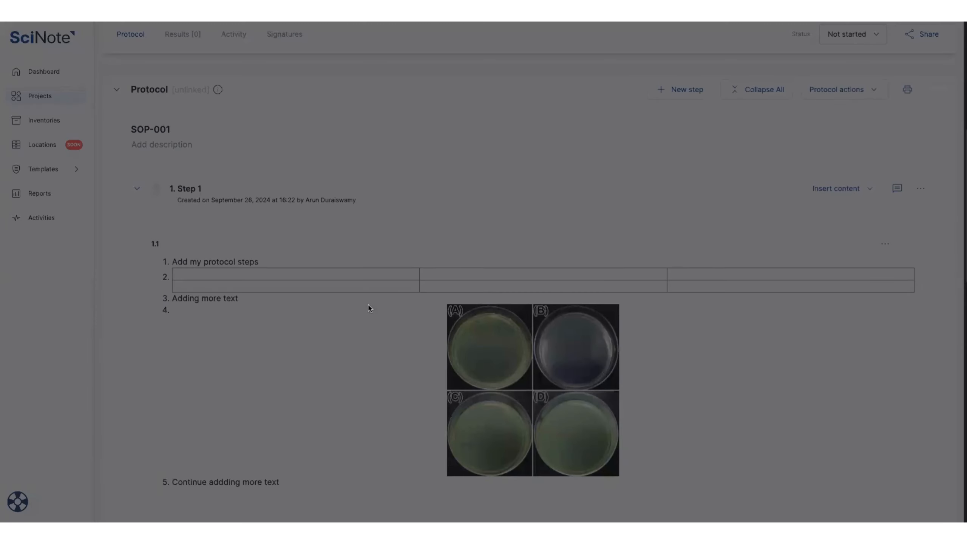
click(368, 306)
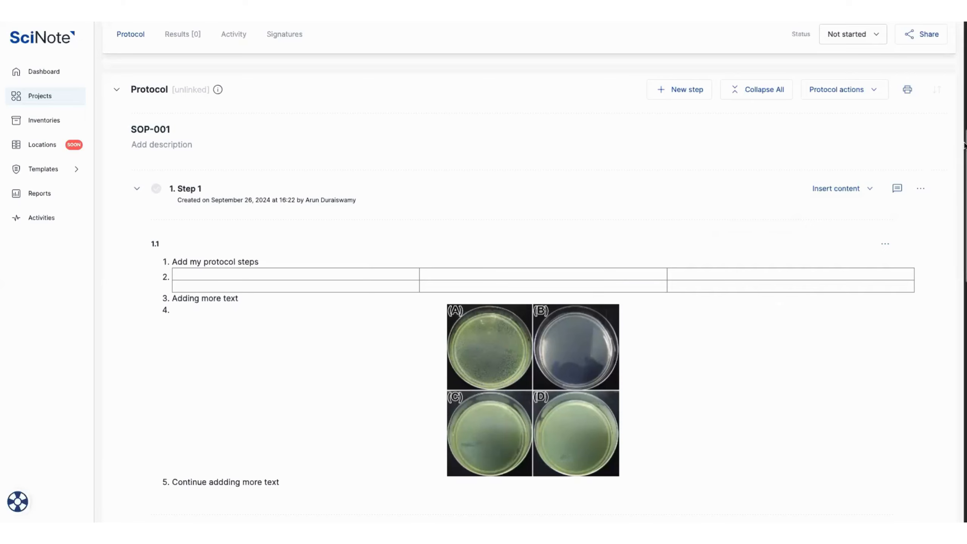
- Preview the attached HPLC Reporting Sheet and check which applications it can be opened in
drag(964, 149, 947, 366)
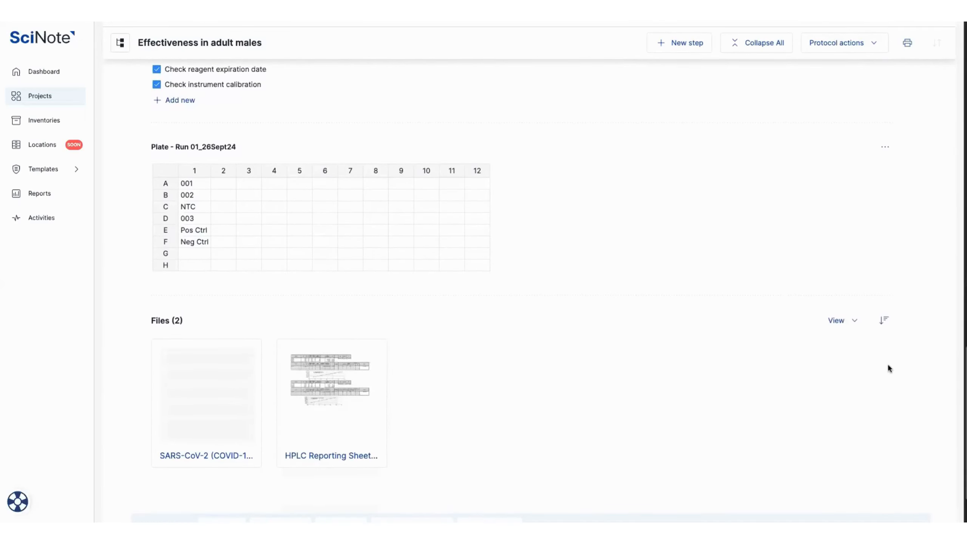
mouse_move(339, 404)
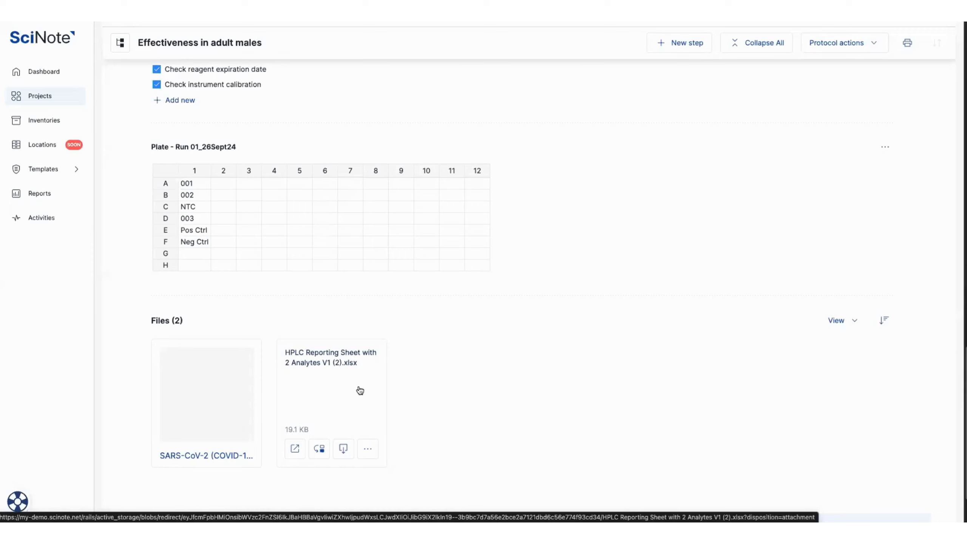
mouse_move(248, 397)
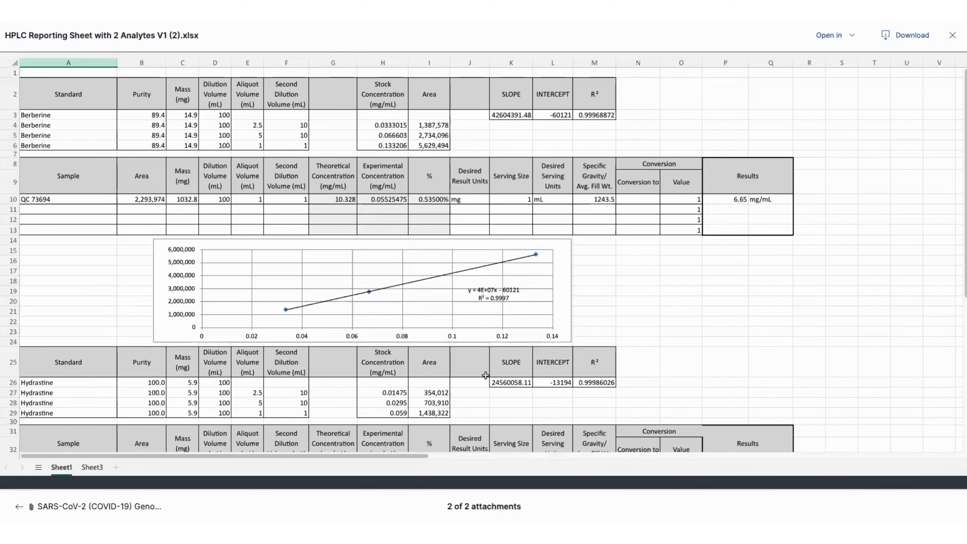
click(843, 43)
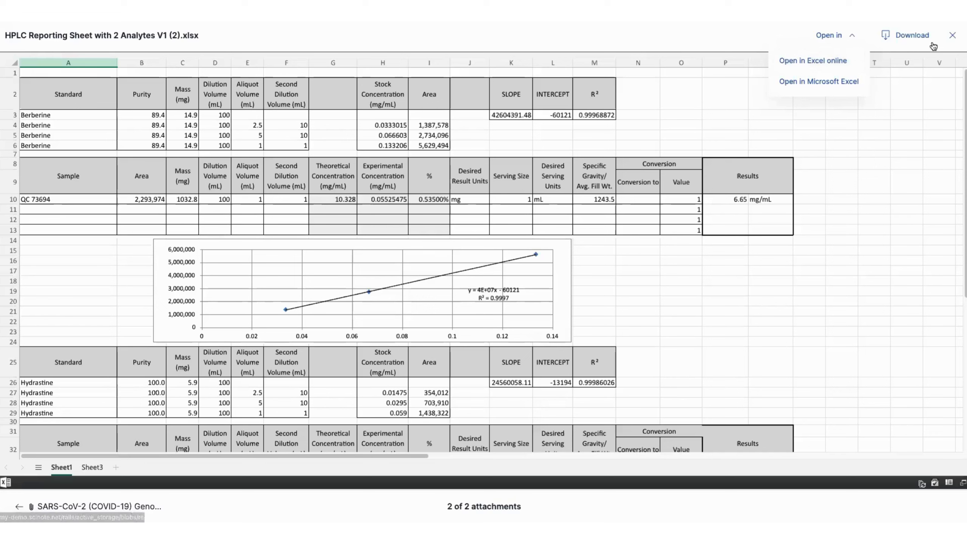
click(950, 36)
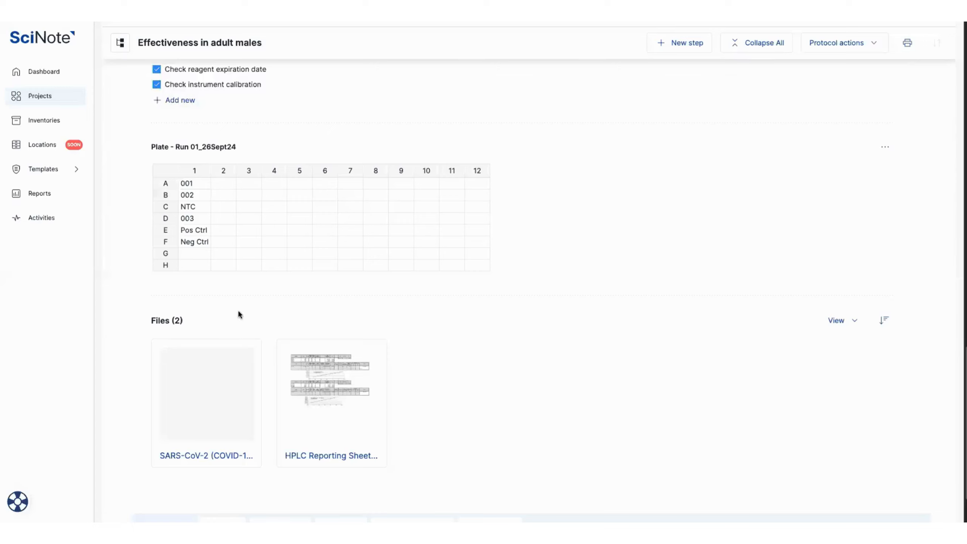
- Preview the SARS-CoV-2 genome attachment, and review the HPLC Reporting Sheet's contents and opening options again
click(214, 415)
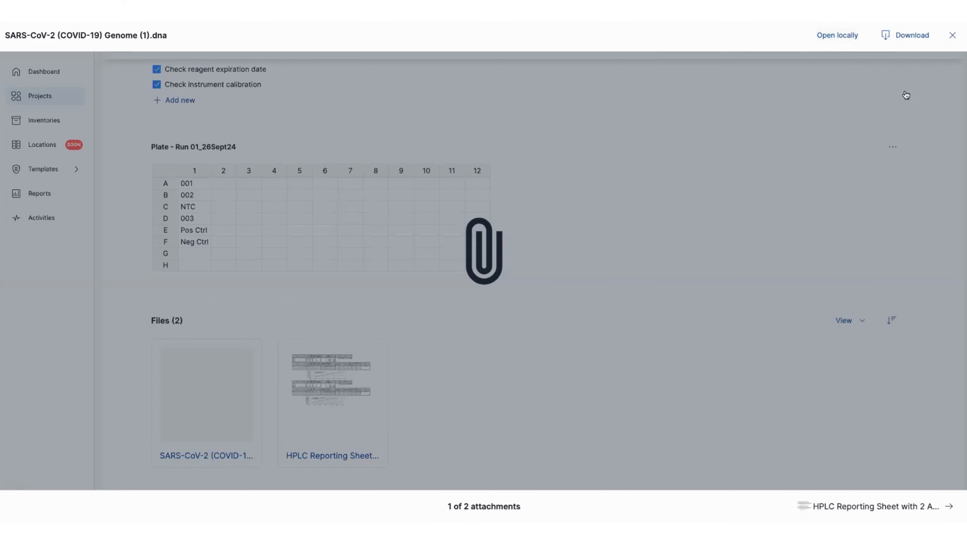
click(958, 36)
mouse_move(337, 397)
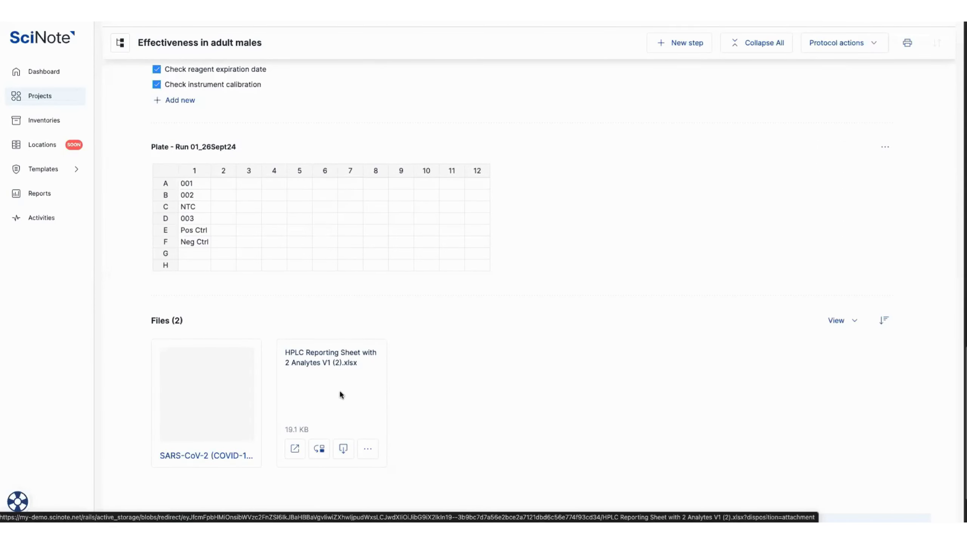
click(340, 393)
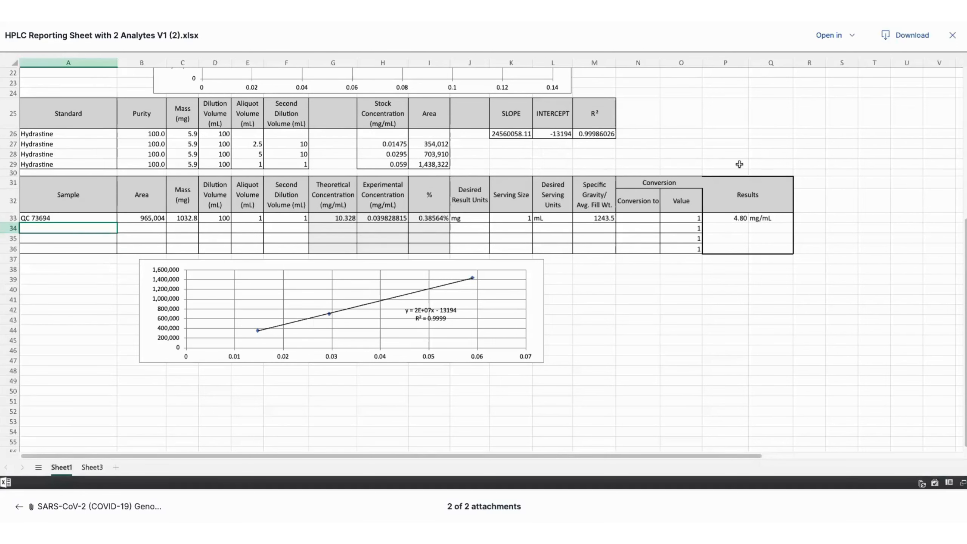
click(846, 40)
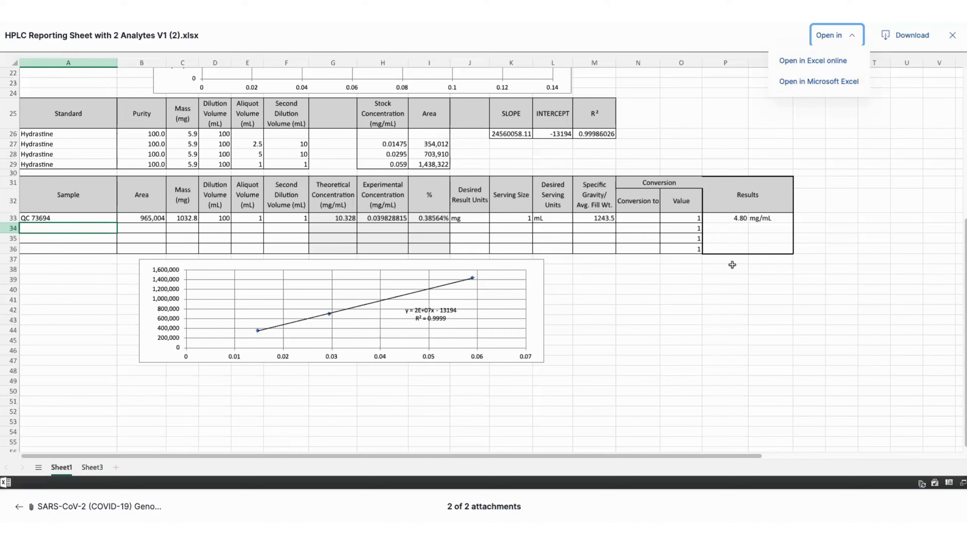
click(953, 35)
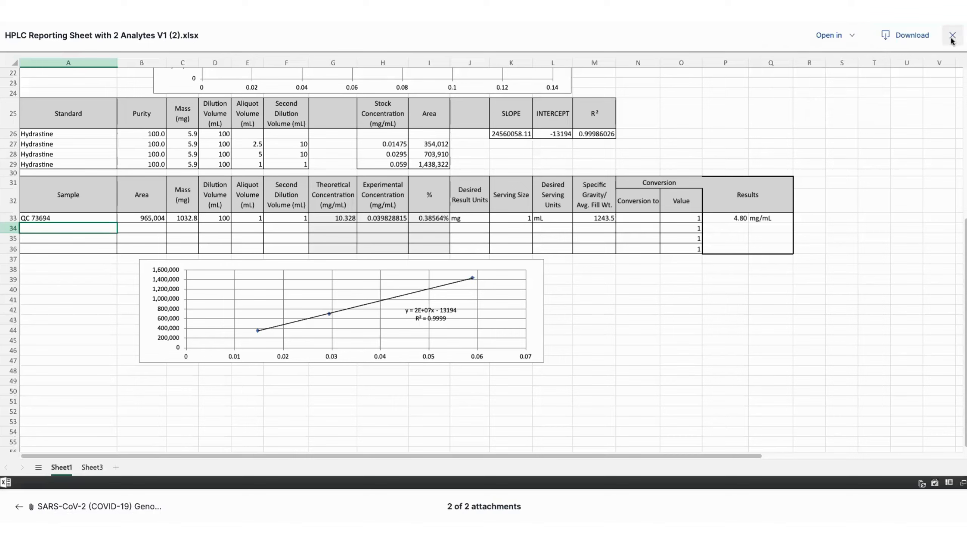
click(953, 36)
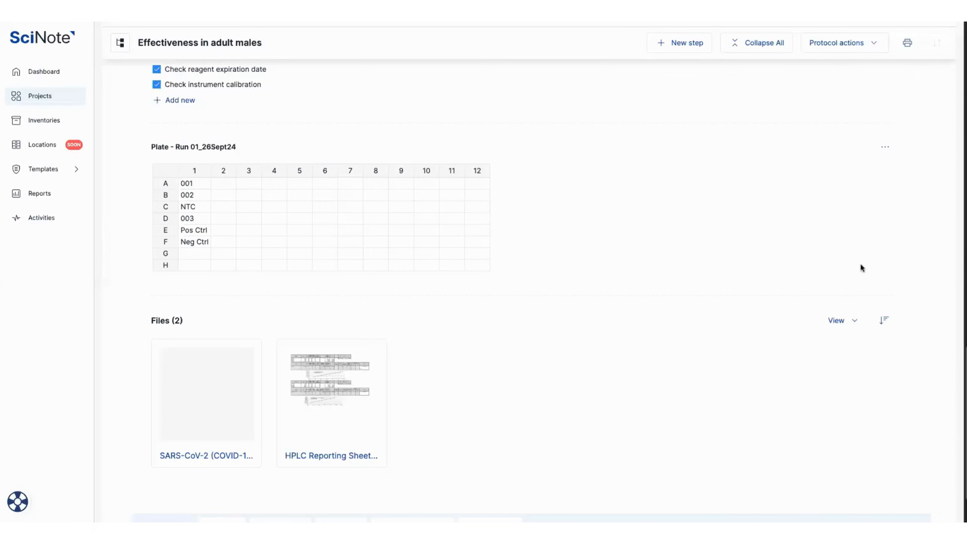
- Attach the image micro plates.png from the computer to Step 1
drag(961, 347, 950, 165)
scroll(936, 183, down, 1)
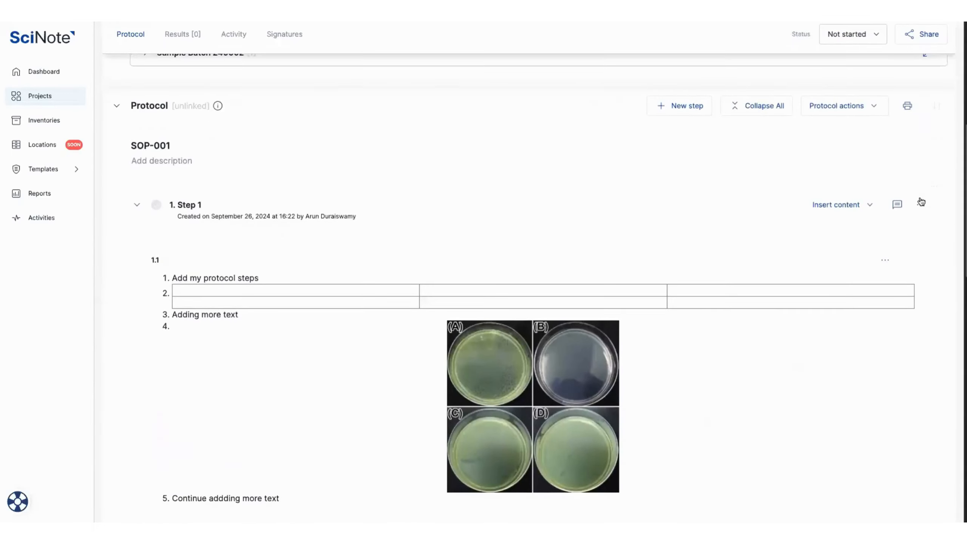
click(868, 207)
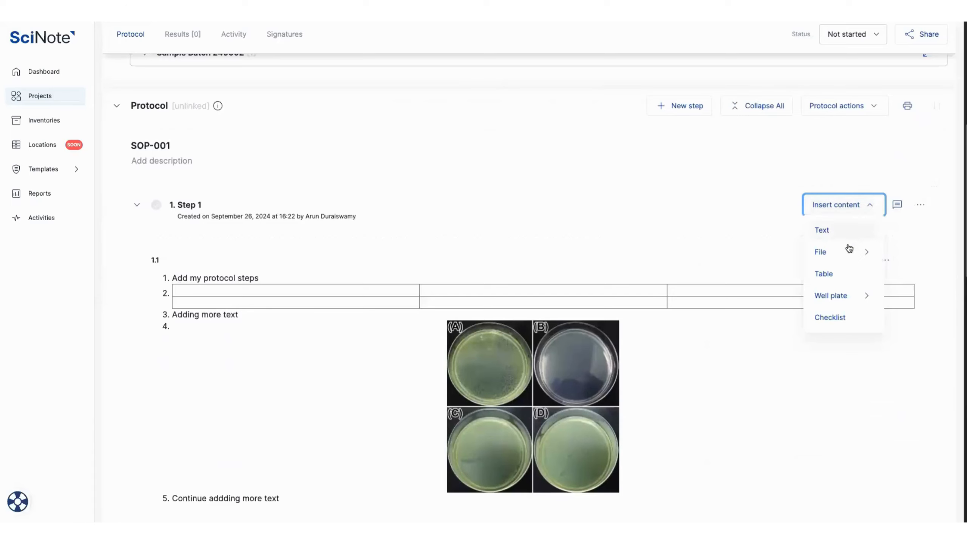
mouse_move(849, 250)
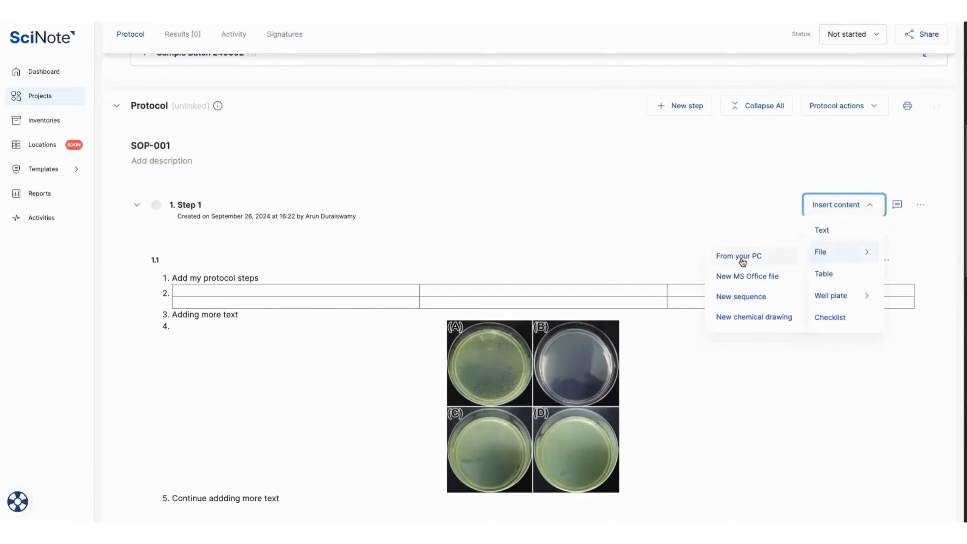
click(742, 262)
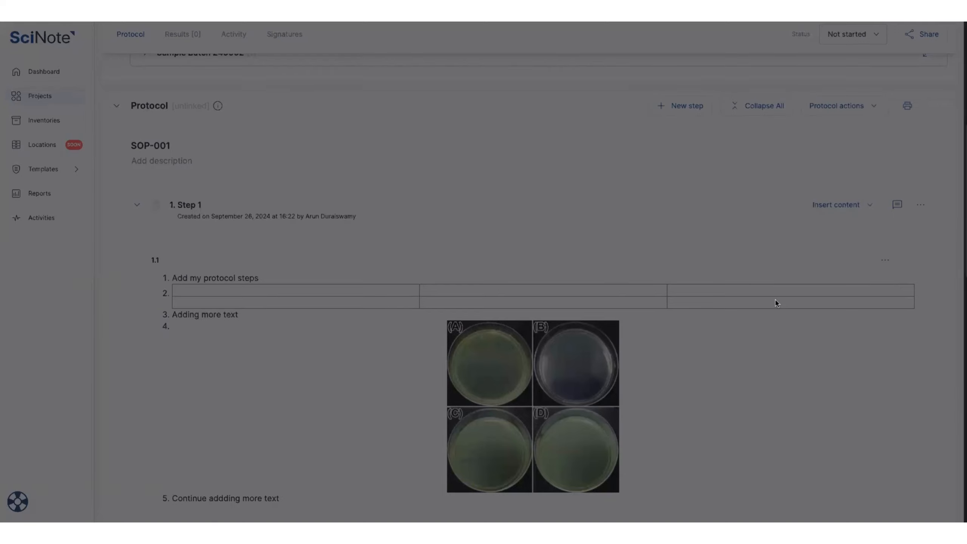
double_click(308, 352)
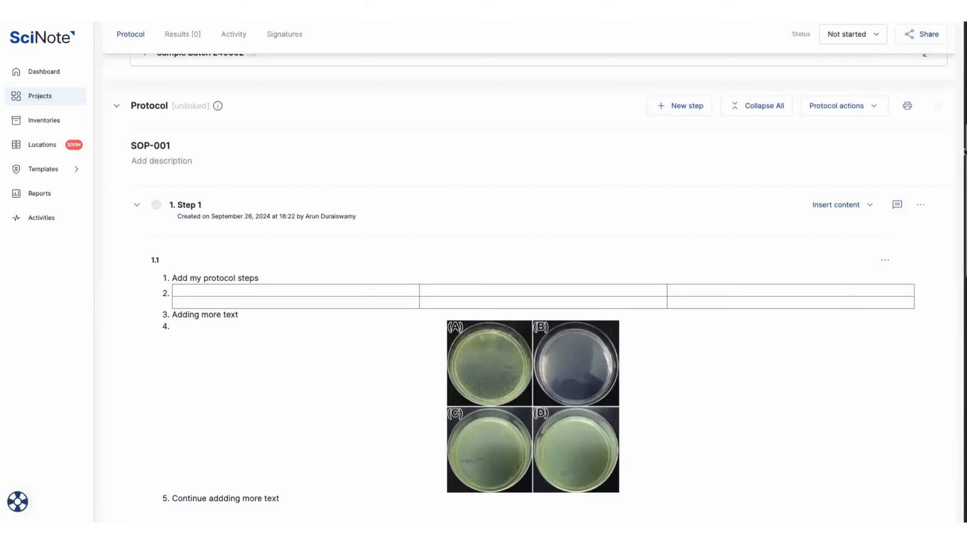
drag(964, 152, 963, 371)
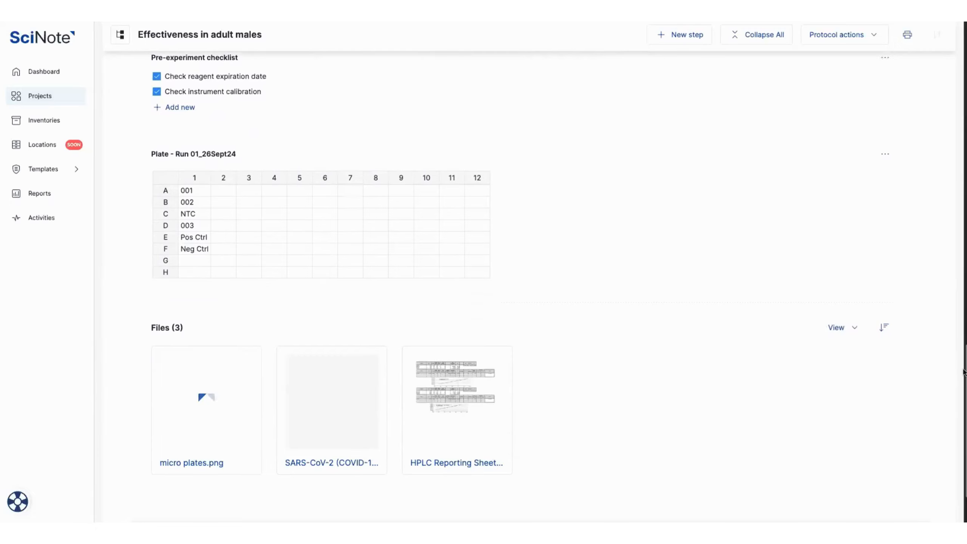
drag(964, 372, 964, 131)
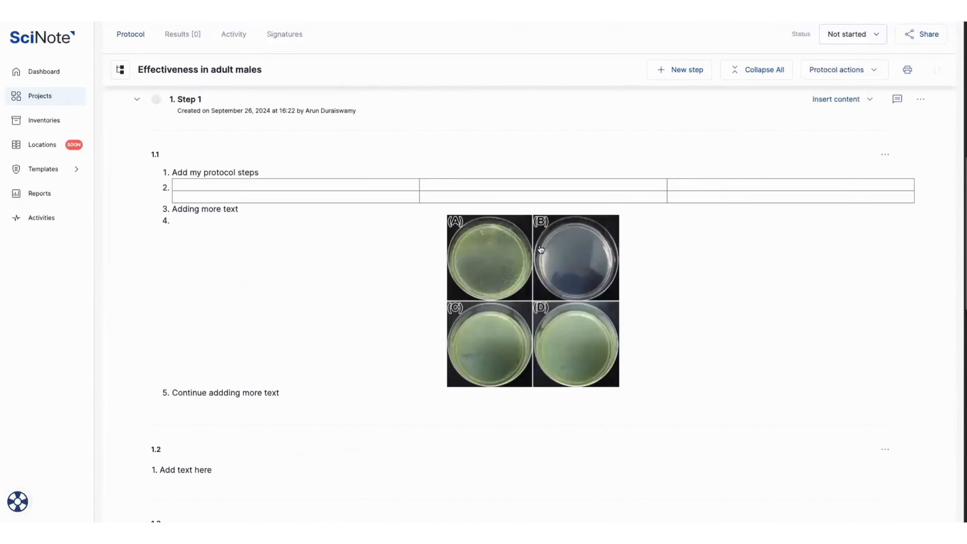
click(630, 271)
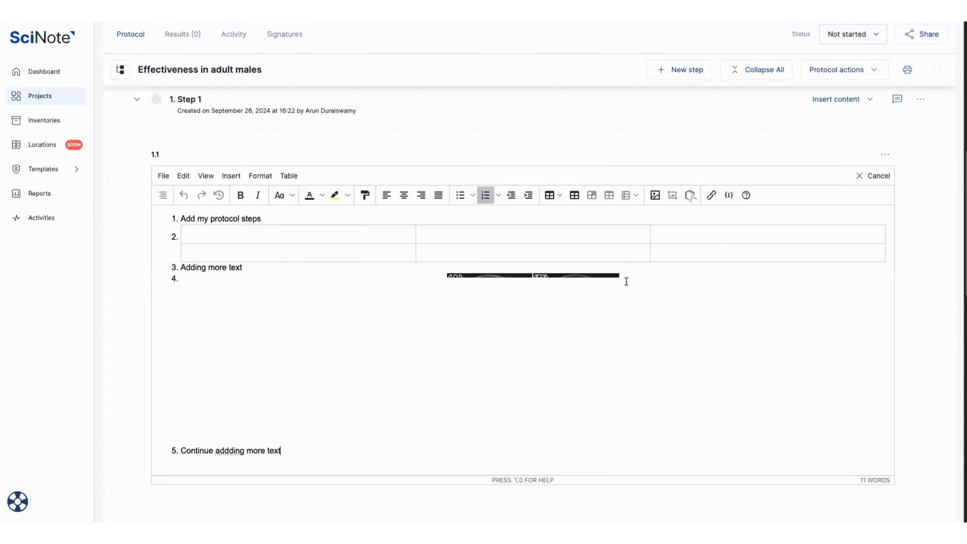
click(939, 253)
- Open the attached micro plates.png in the image editor
drag(958, 244, 951, 391)
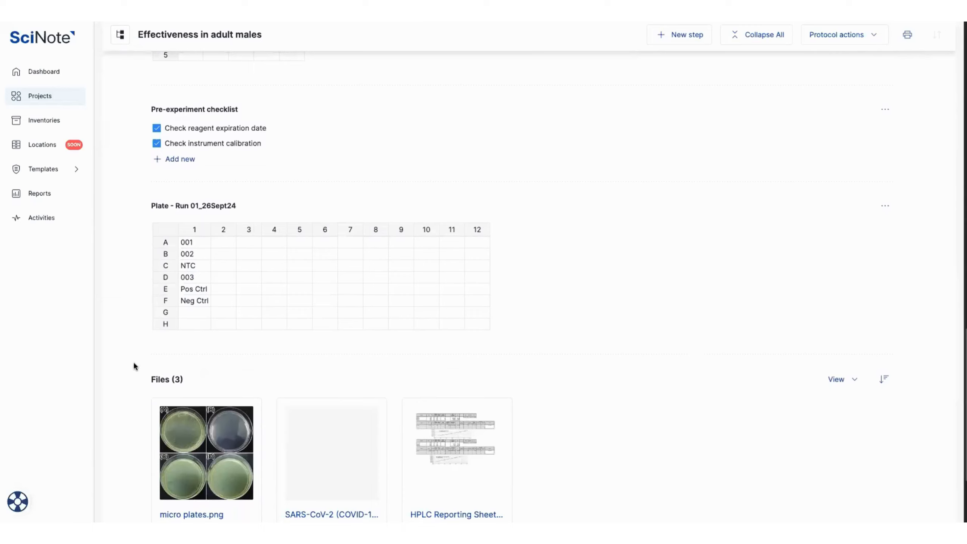
mouse_move(206, 450)
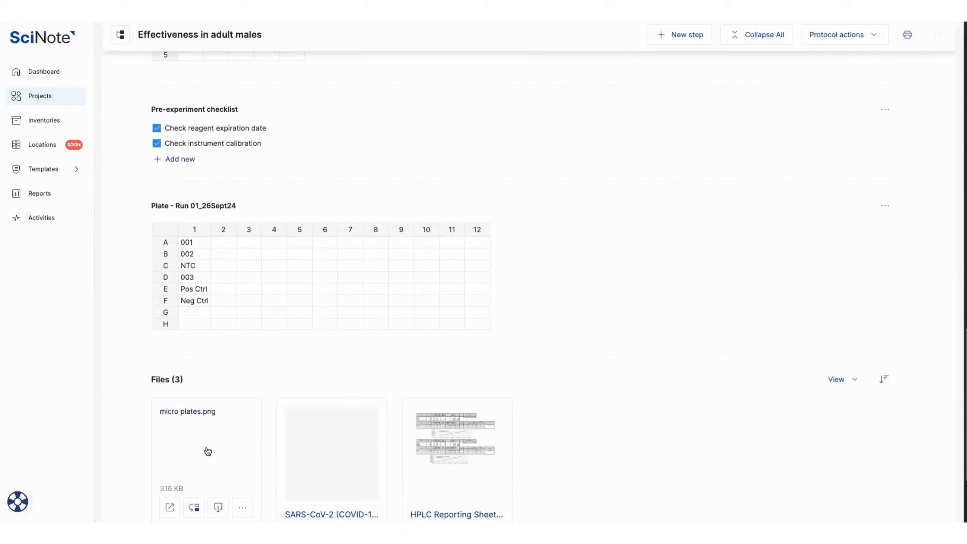
click(208, 451)
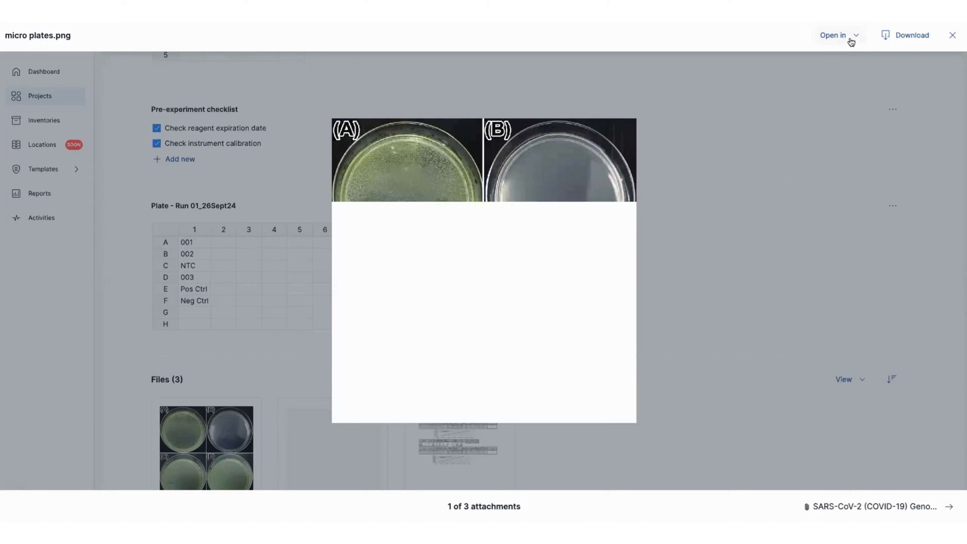
click(850, 40)
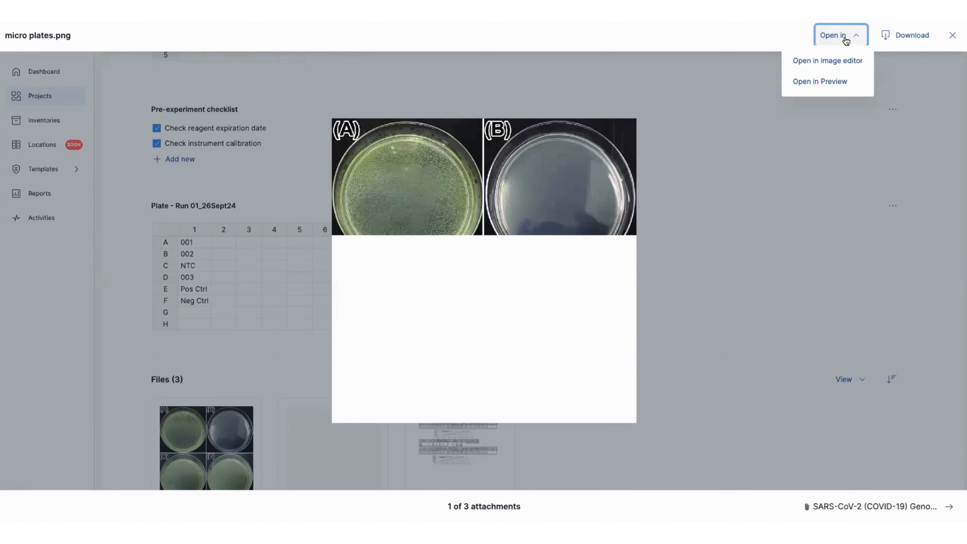
click(803, 61)
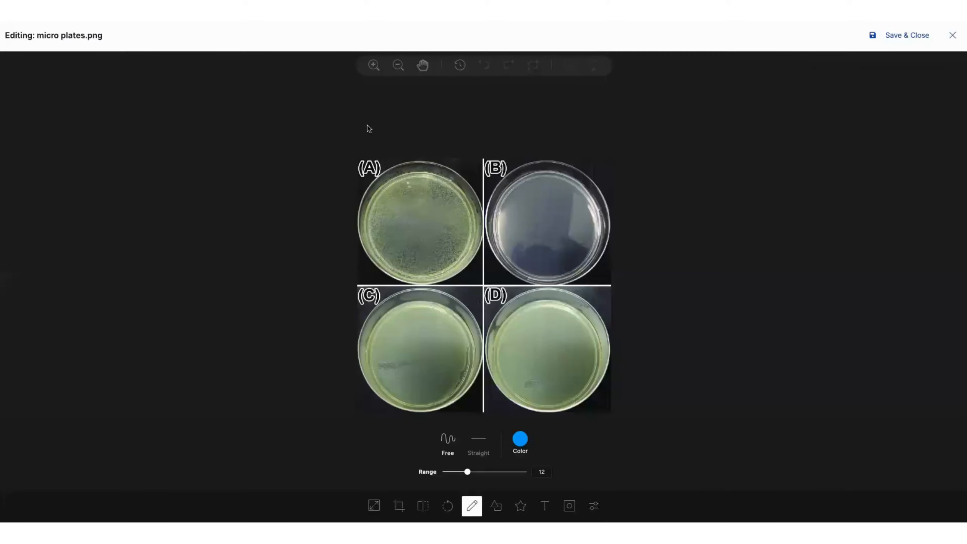
- Draw a small thin red freehand circle around the lower-left area of plate (A)
click(518, 446)
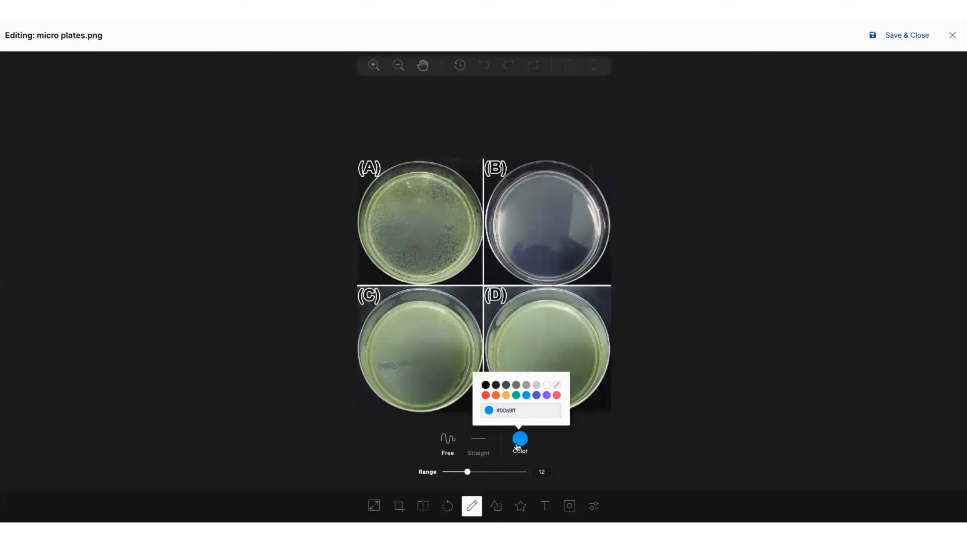
click(486, 395)
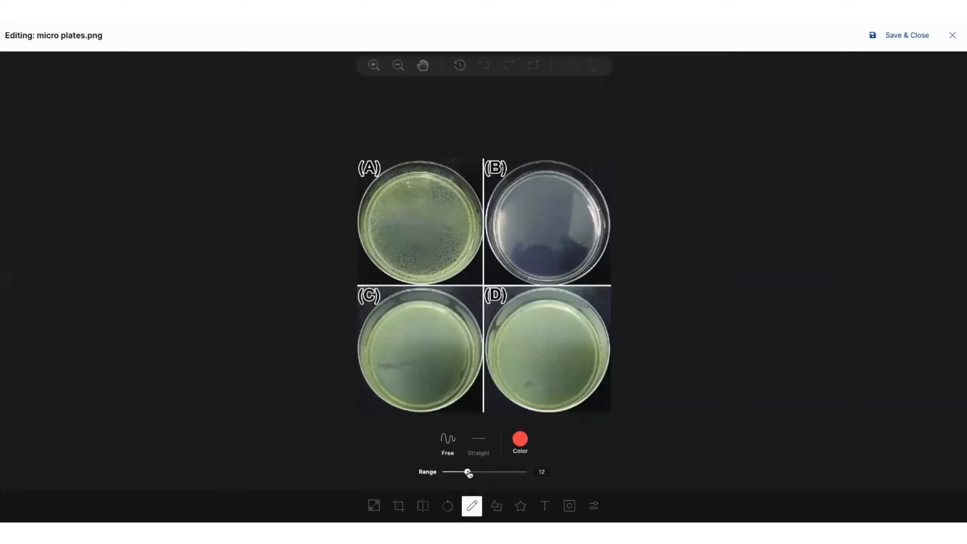
drag(468, 473, 449, 472)
mouse_move(394, 249)
mouse_down()
mouse_move(389, 261)
mouse_move(406, 265)
mouse_move(391, 247)
mouse_up()
- Add a small red text label at text size 16 beside the circled area of plate (A)
click(543, 503)
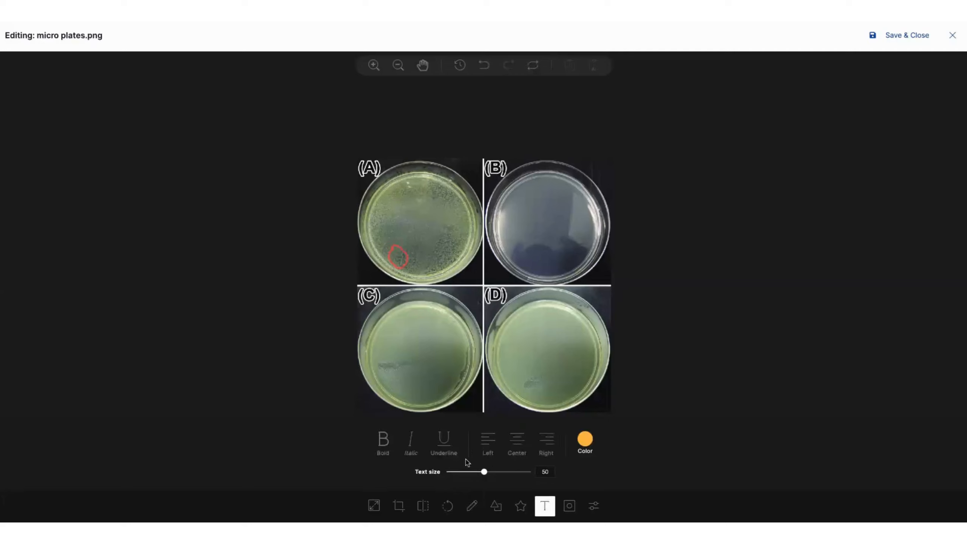
click(581, 448)
click(553, 399)
drag(483, 472, 455, 471)
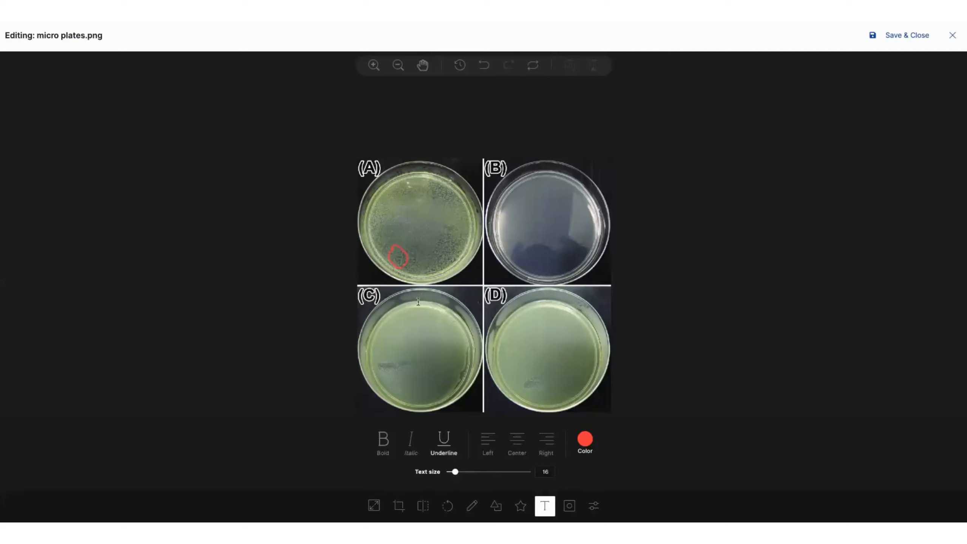
click(427, 256)
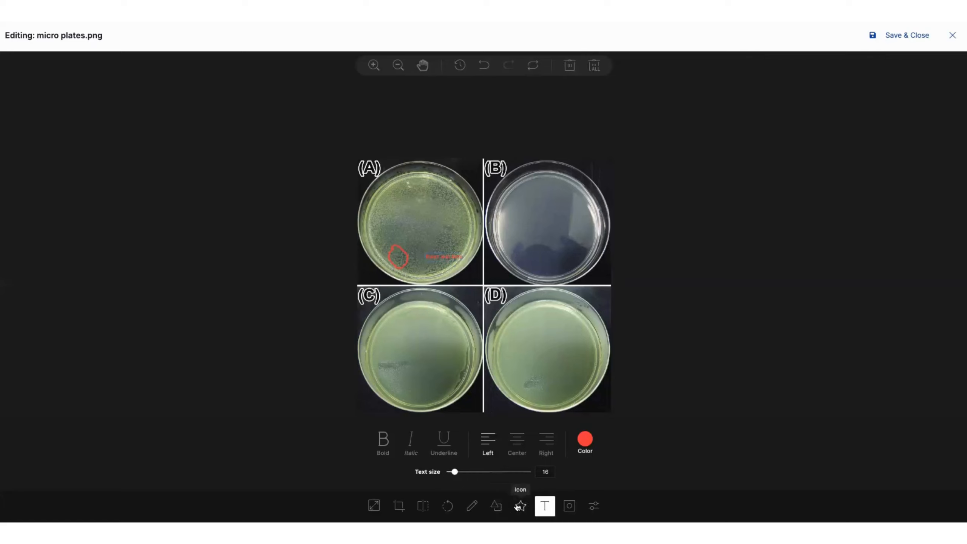
- Show the image filter options, and save and close the annotated micro plates.png
click(593, 506)
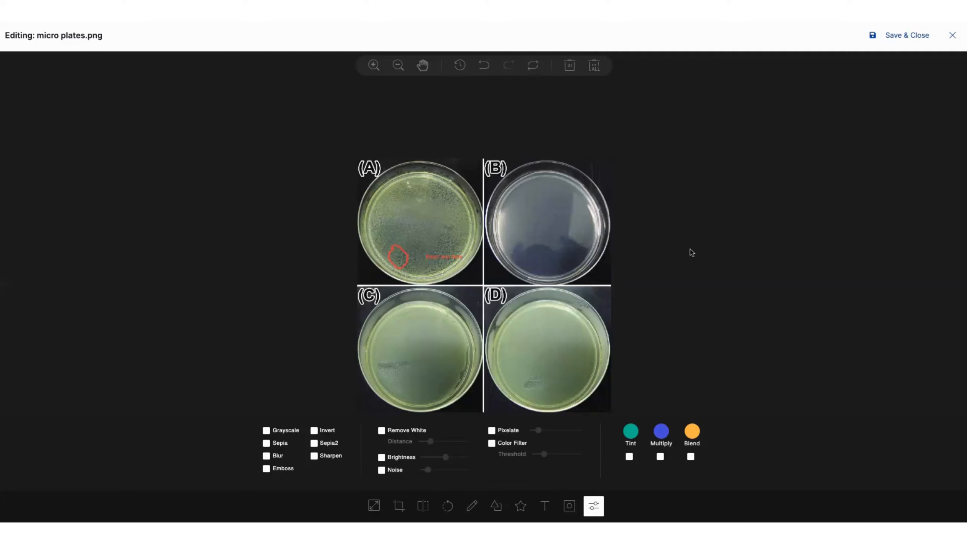
click(914, 39)
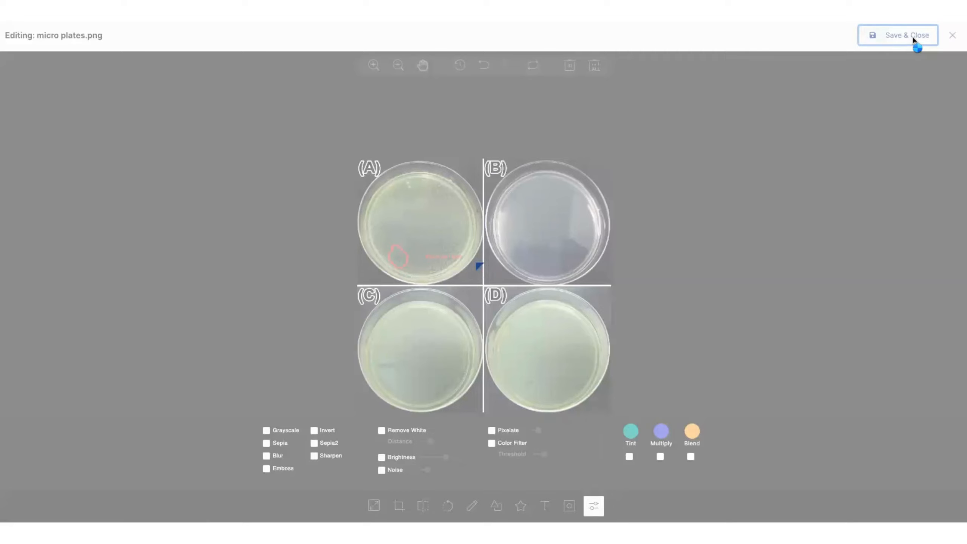
click(913, 41)
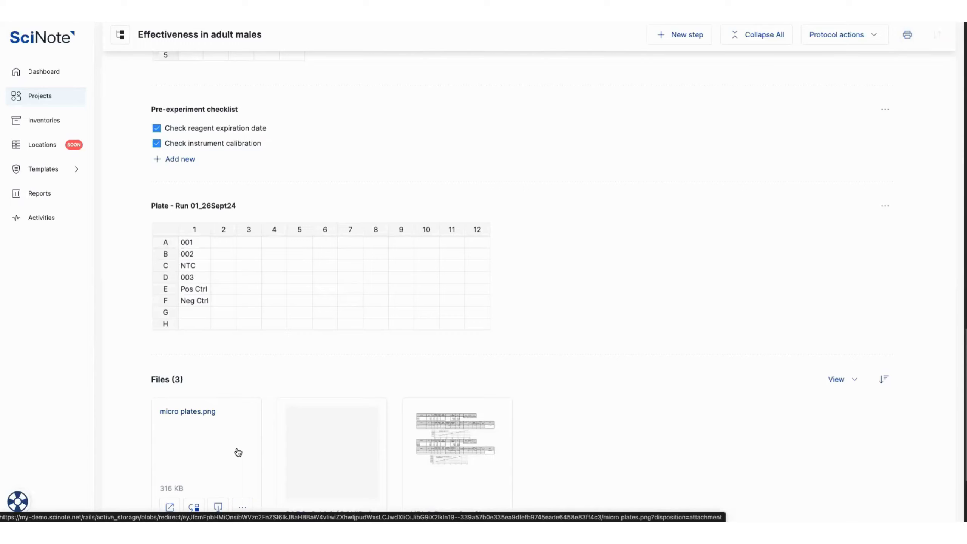
- Post a comment on Step 1 that mentions a team member and says "please review this step"
scroll(961, 345, up, 1)
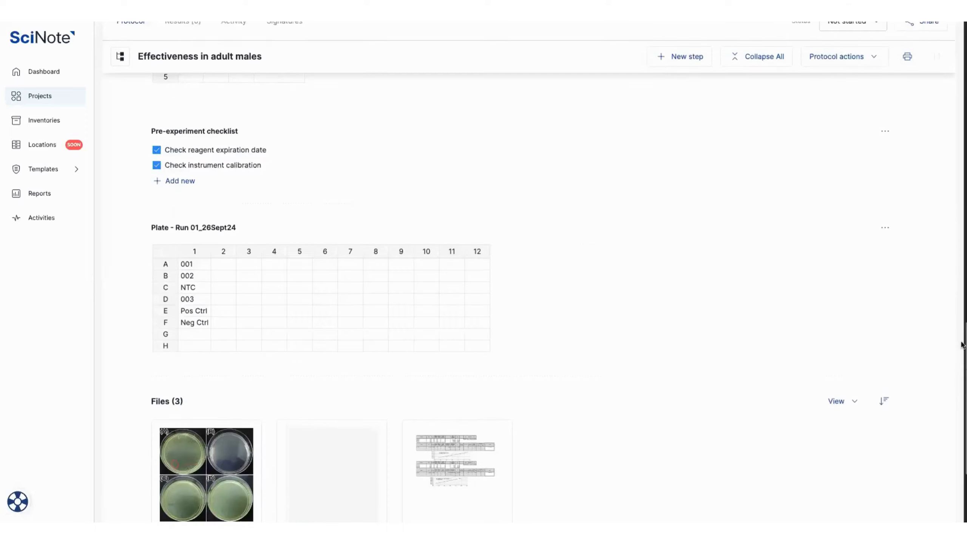
drag(961, 345, 962, 165)
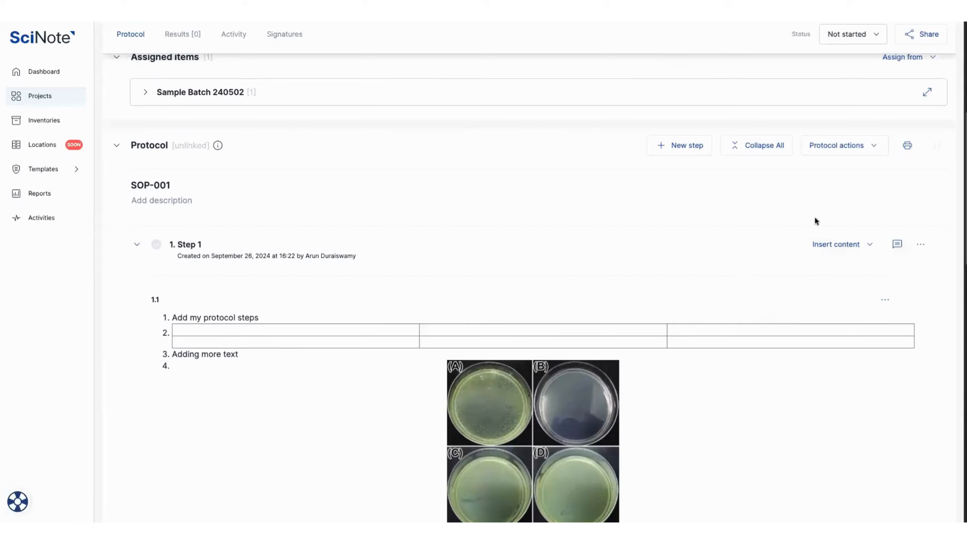
click(896, 249)
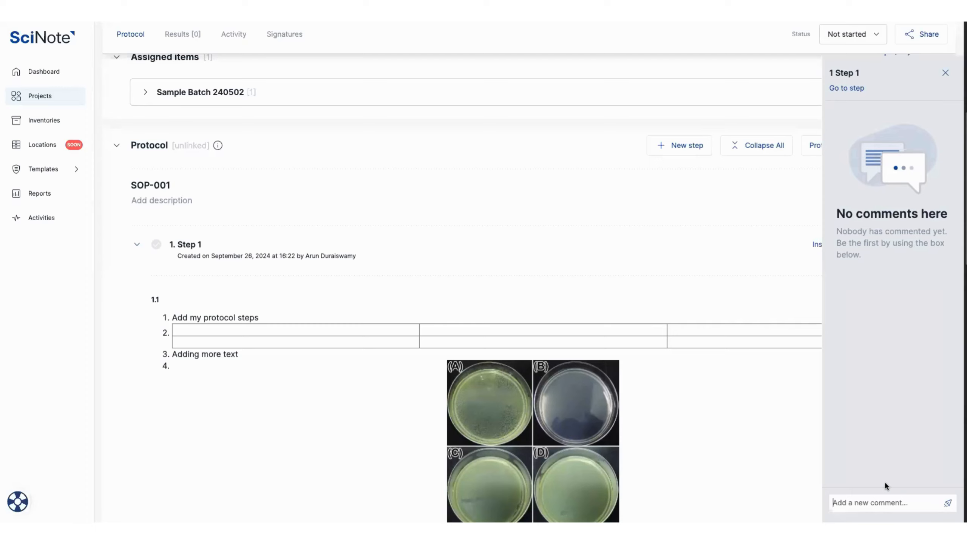
text(@)
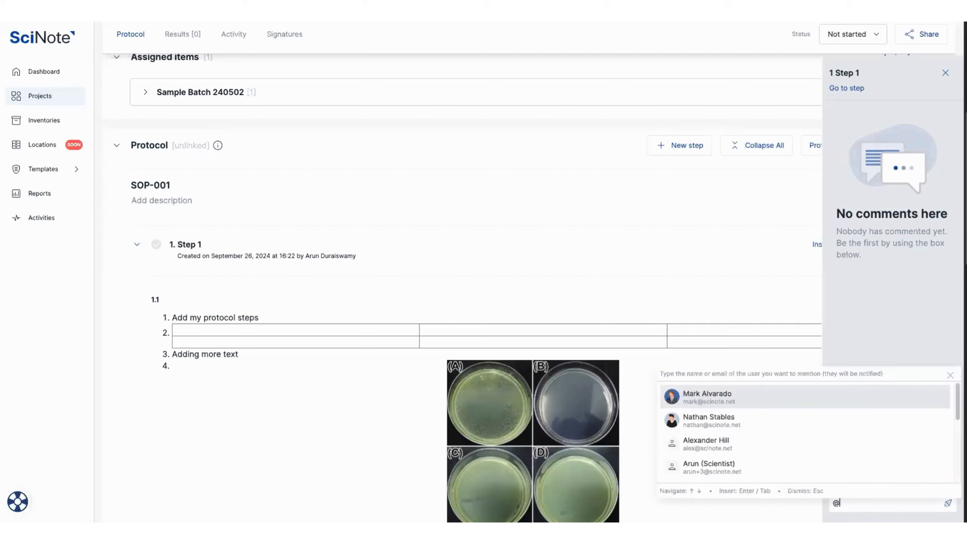
click(755, 446)
text(plea)
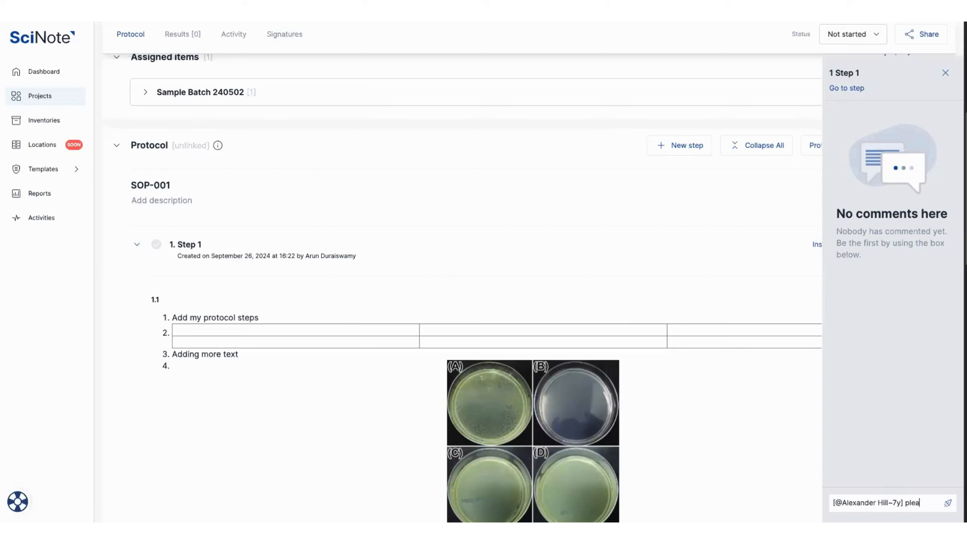
text(se review this step)
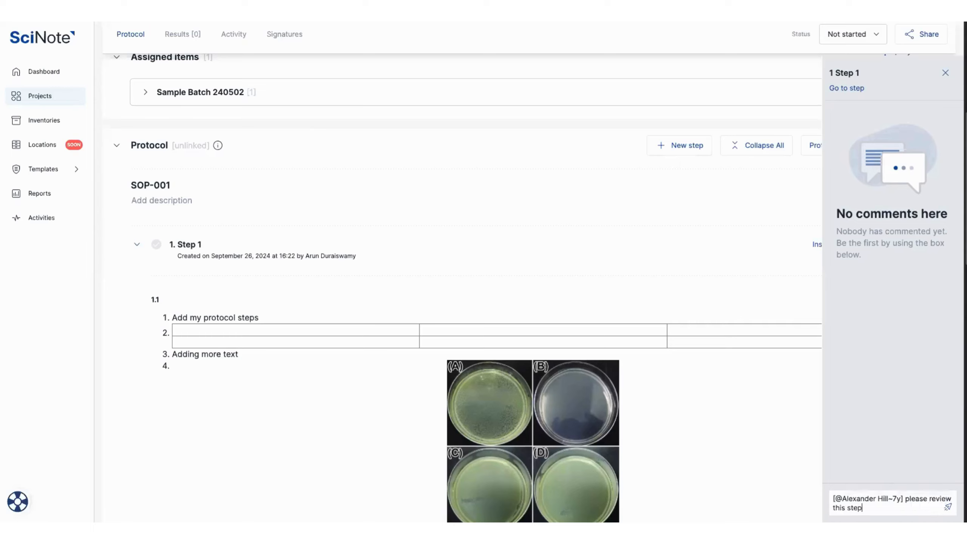
click(944, 509)
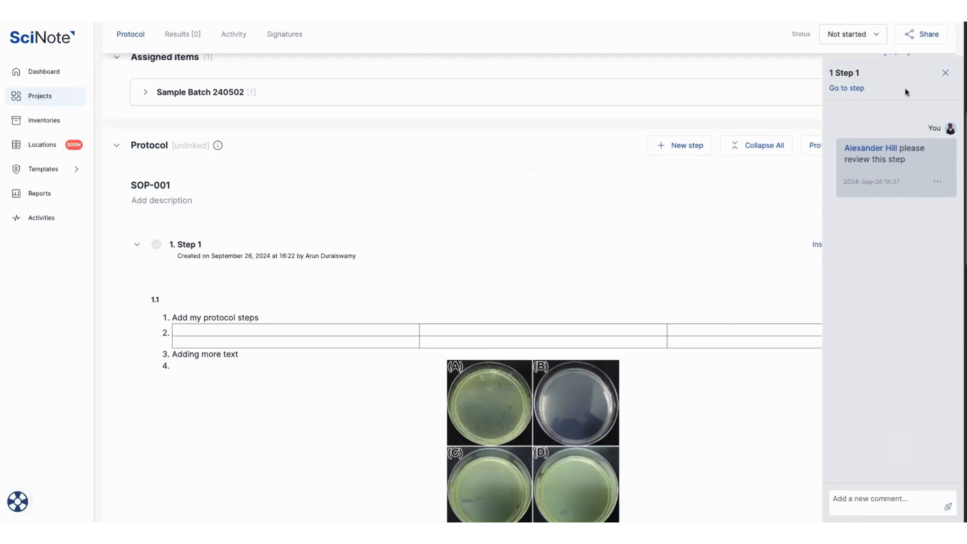
click(944, 73)
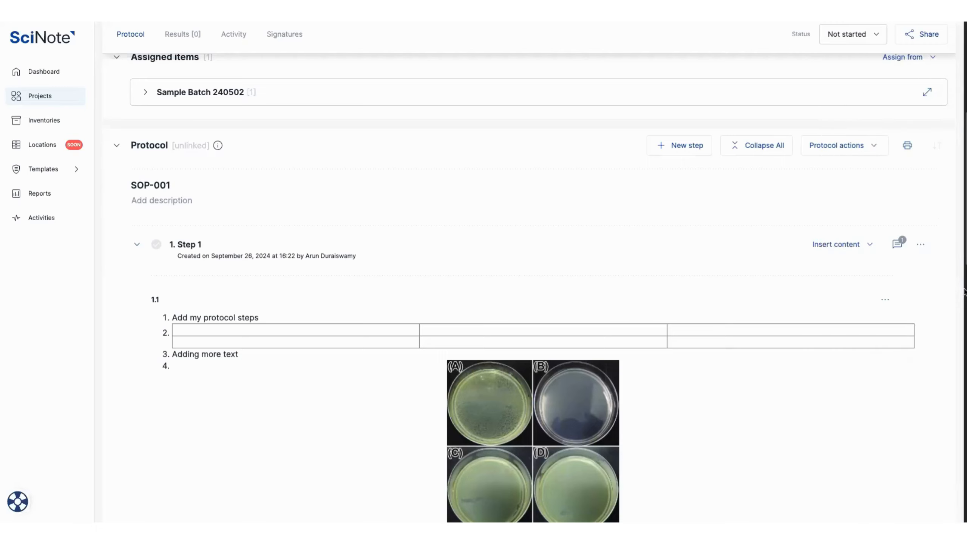
- Go to the task's results and add a new result named "Raw data"
scroll(960, 206, up, 3)
scroll(960, 206, up, 4)
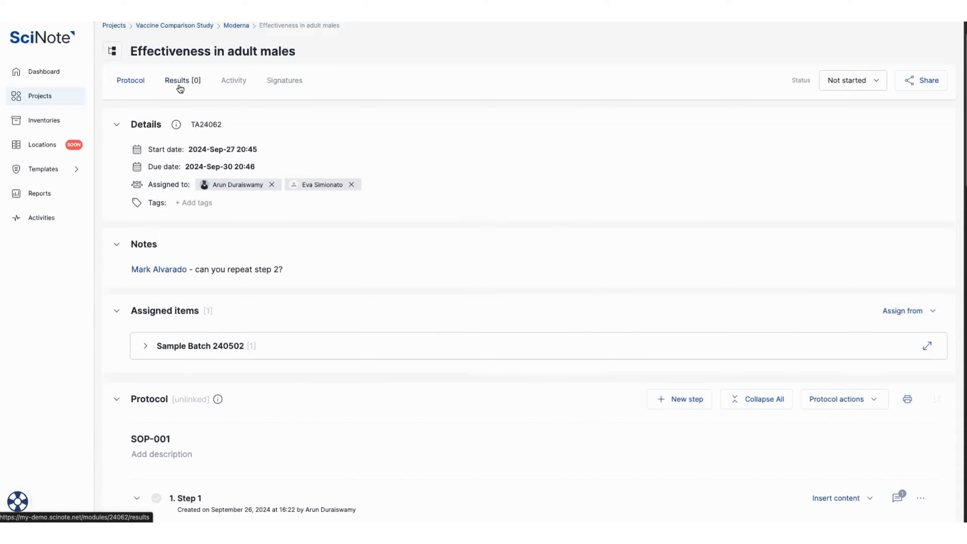
click(180, 84)
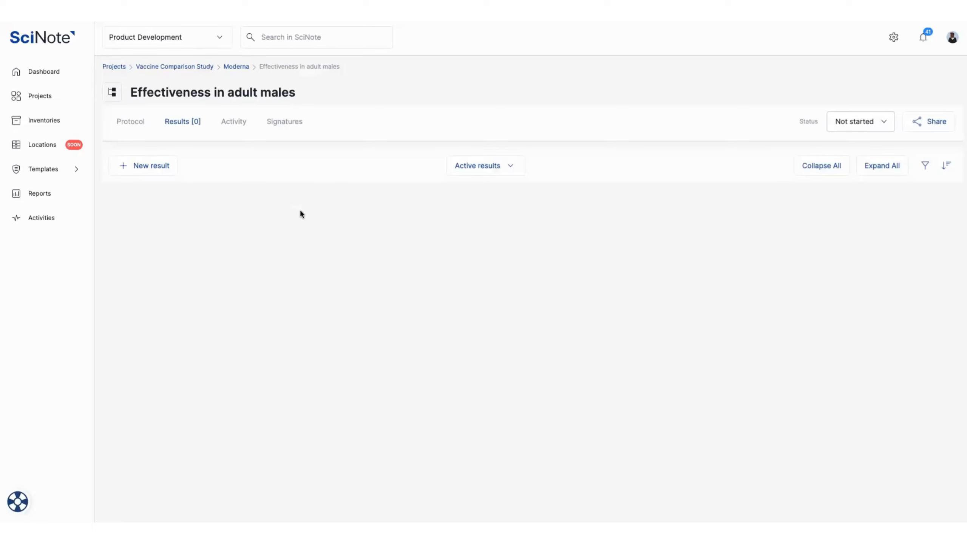
click(148, 169)
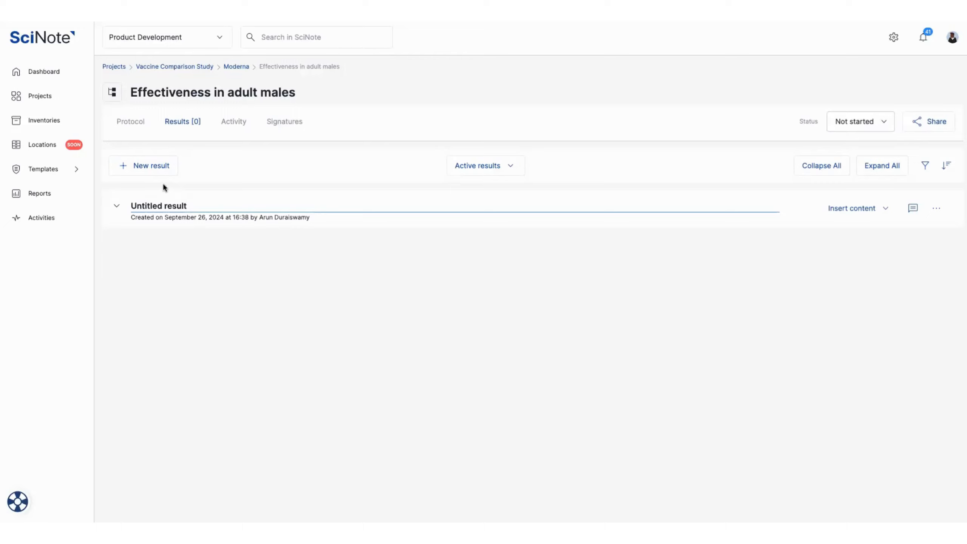
triple_click(190, 201)
text(Raw data)
- Attach the file HPLC Reporting Sheet with 2 Analytes V1 (2).xlsx from the computer to the Raw data result
click(848, 214)
mouse_move(838, 252)
click(785, 251)
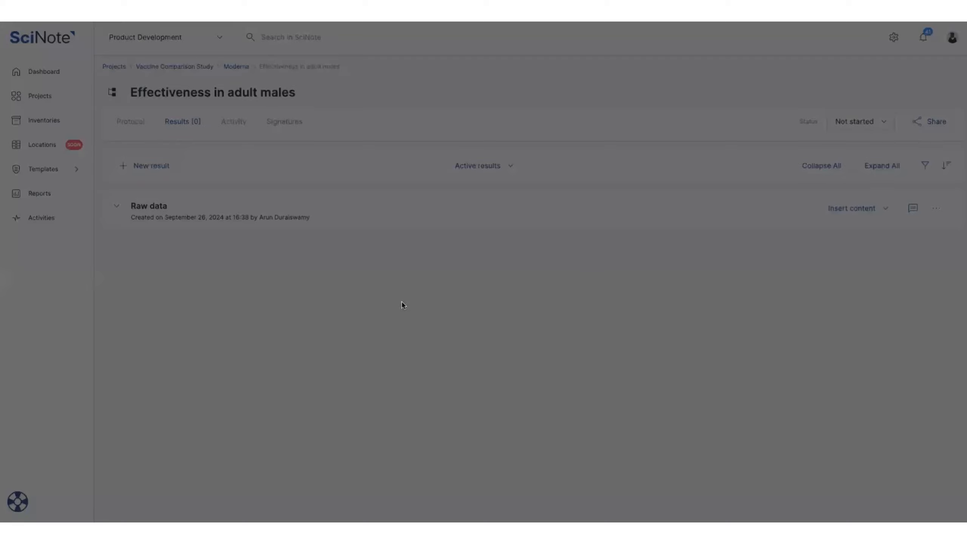
double_click(326, 270)
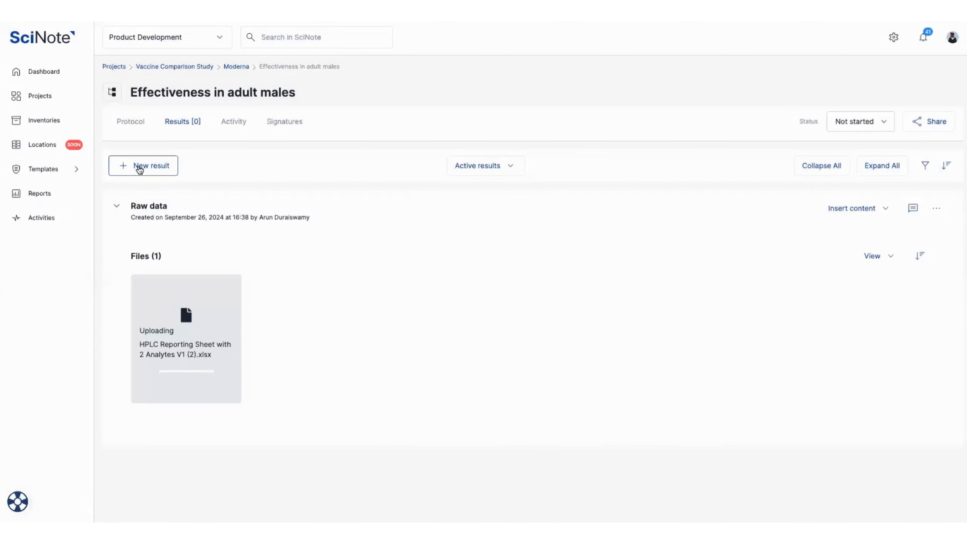
- Add another result and name it "Analyzed data"
click(139, 168)
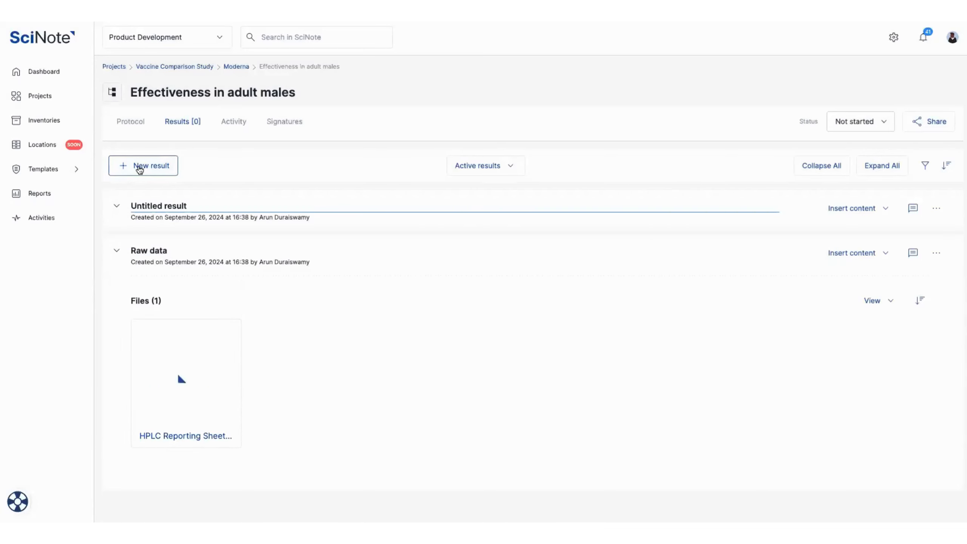
key(ctrl+a)
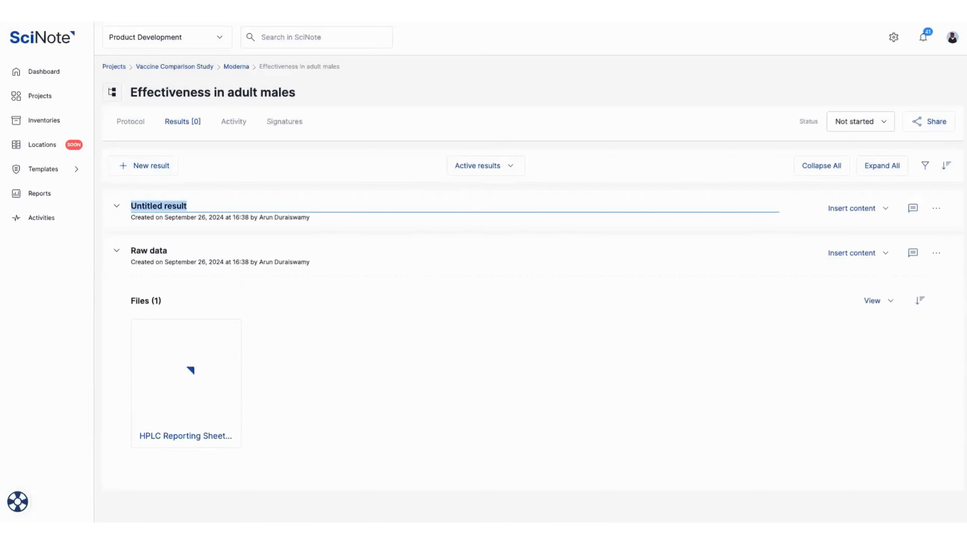
key(BackSpace)
text(Analysiz)
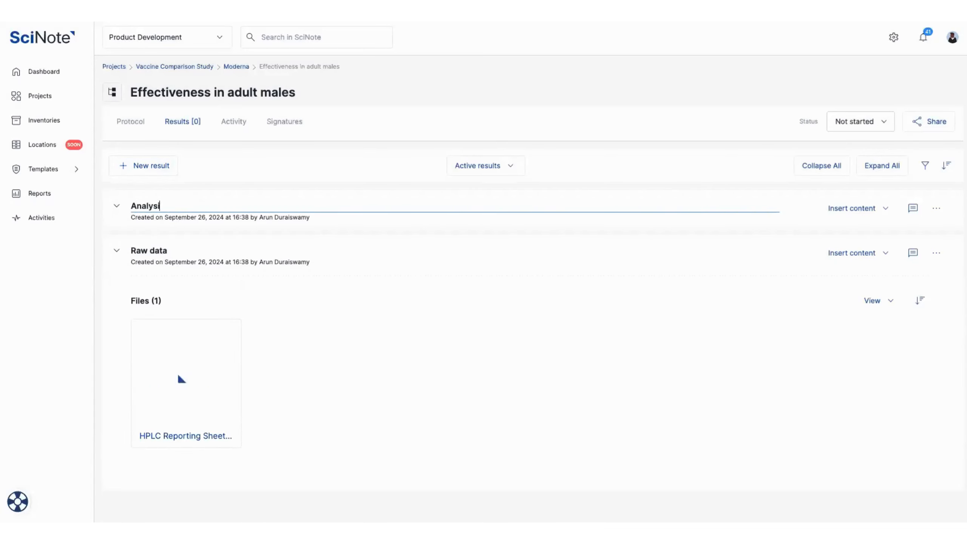
key(BackSpace)
key(BackSpace)
key(BackSpace)
text(zed data)
- Attach the file ir211wk12sample.xlsx from the computer to the Analyzed data result
click(848, 219)
mouse_move(843, 254)
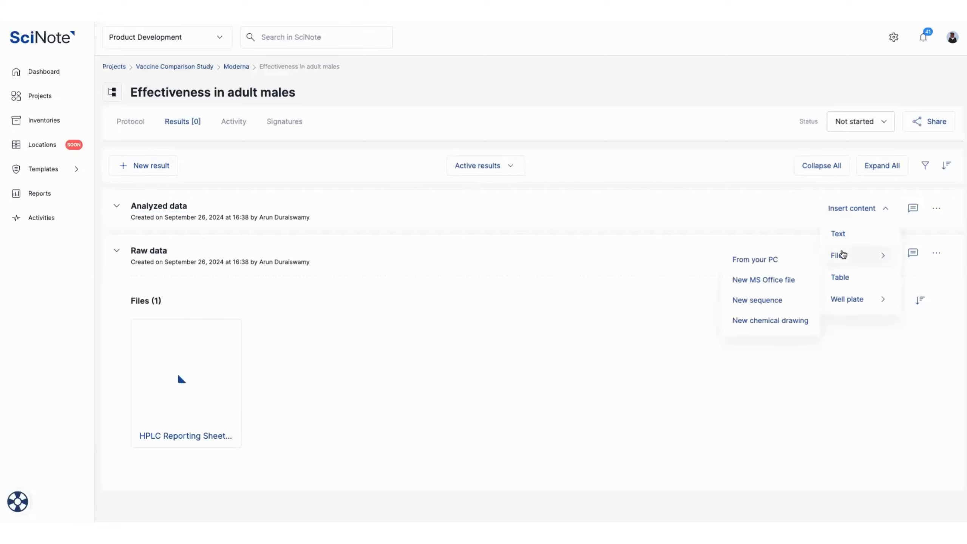
click(801, 261)
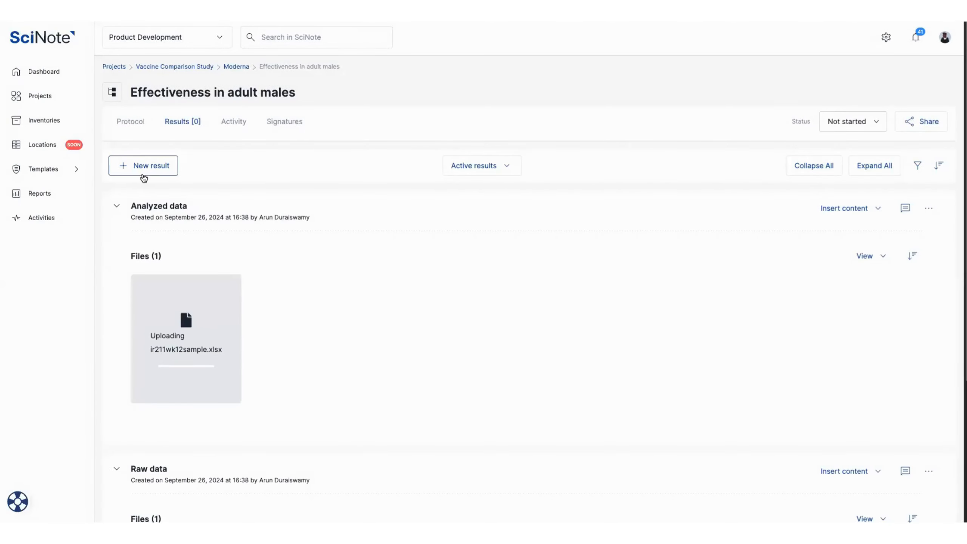
- Add a third result and name it "Conclusion"
click(143, 176)
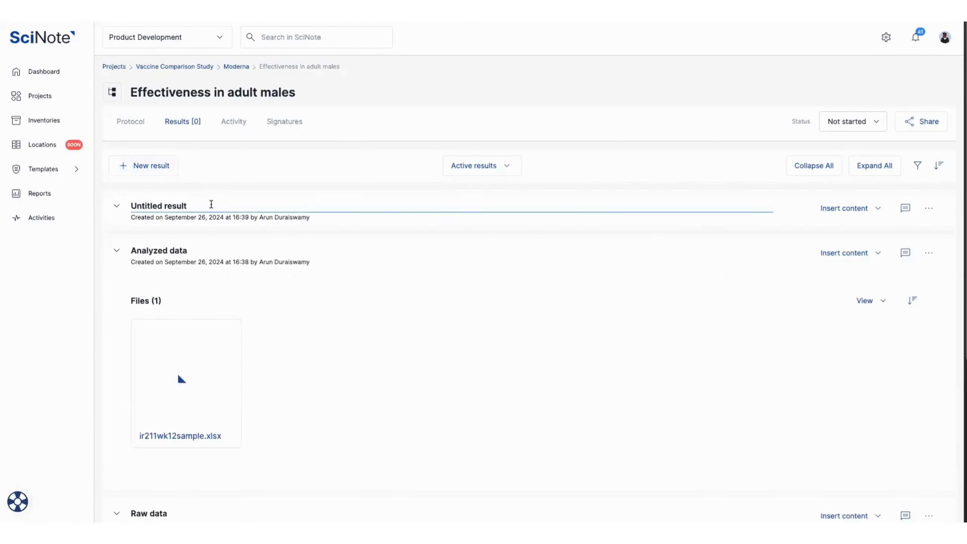
triple_click(211, 205)
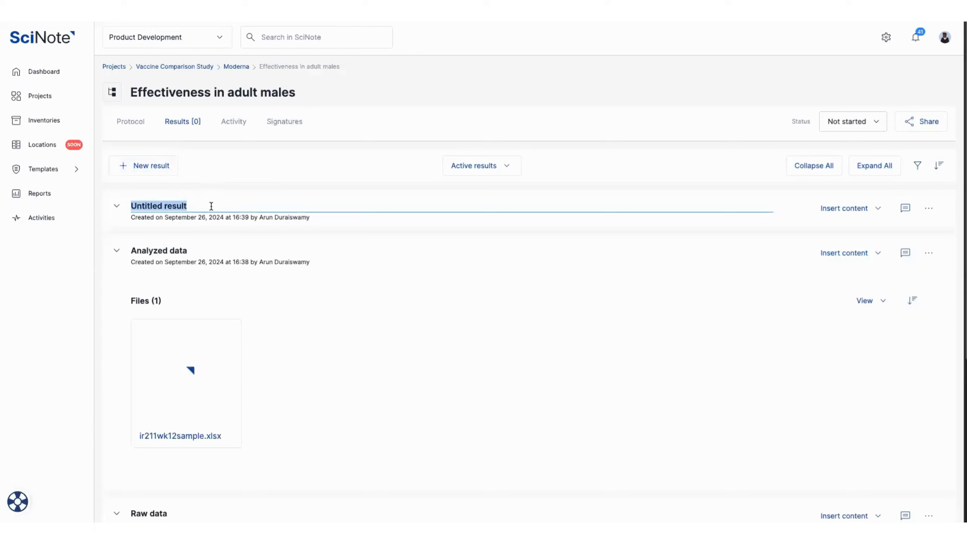
text(Conclusion)
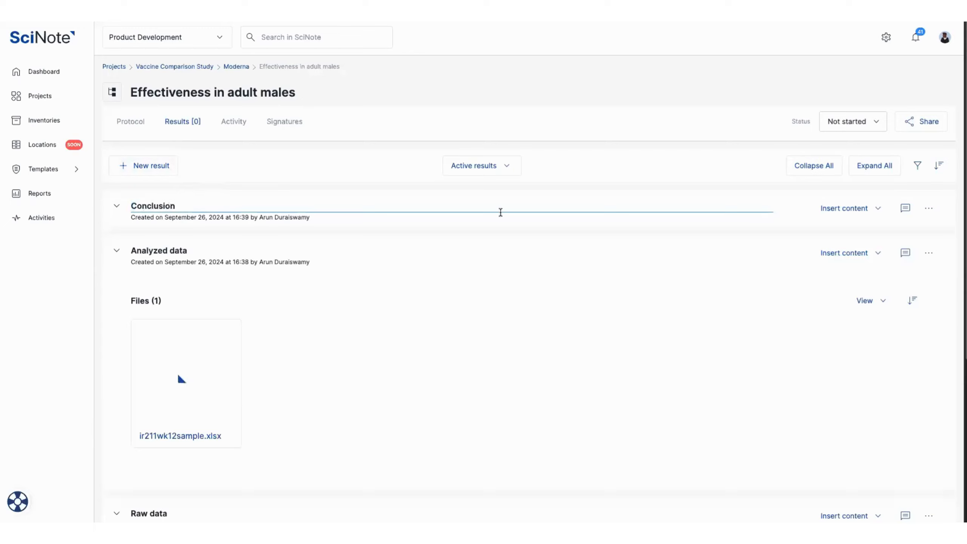
- Insert a text block into the Conclusion result reading "Type out conclusion here" and save it
click(842, 209)
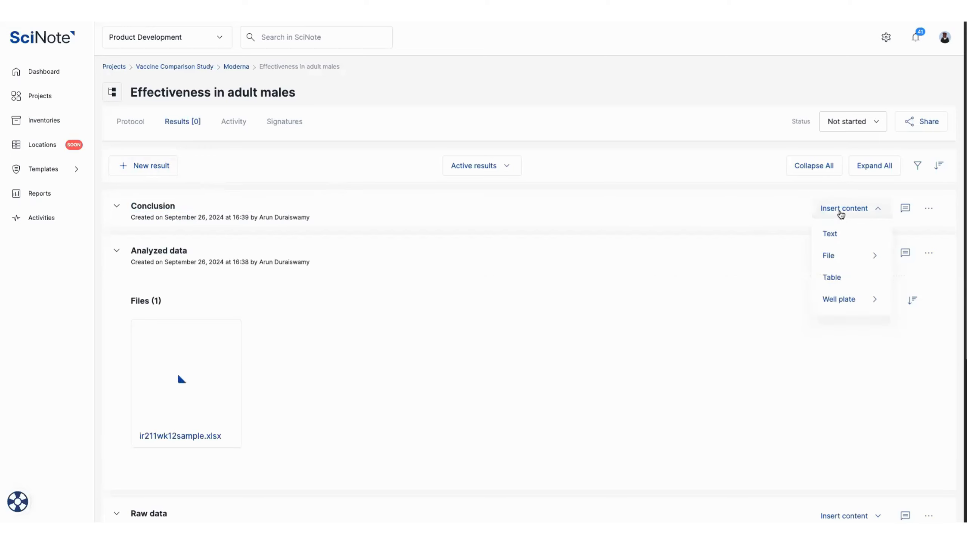
click(843, 231)
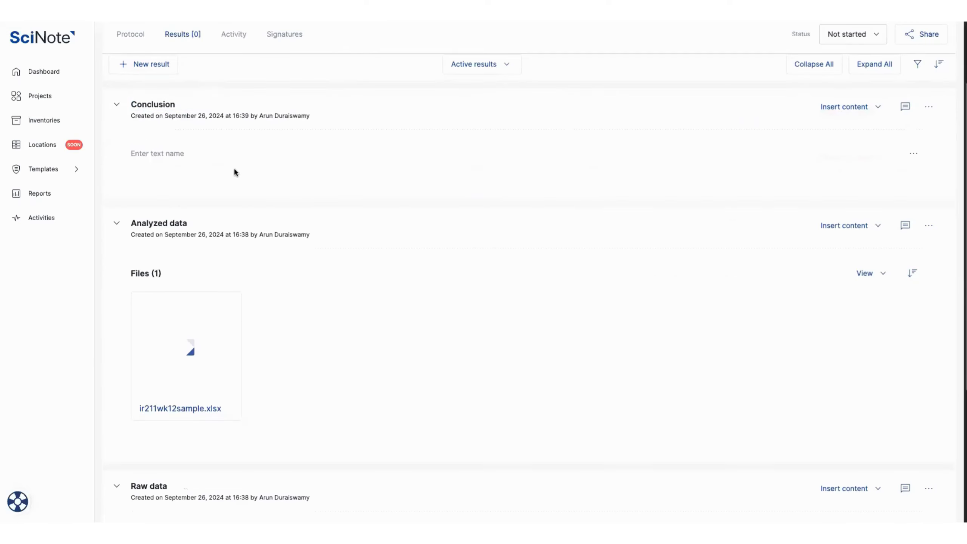
text(Tyu)
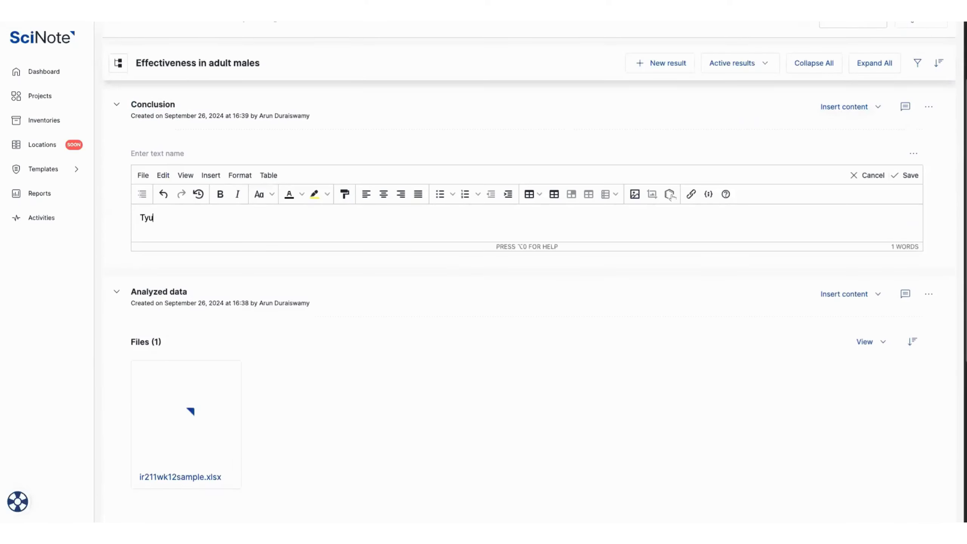
text(e out concl)
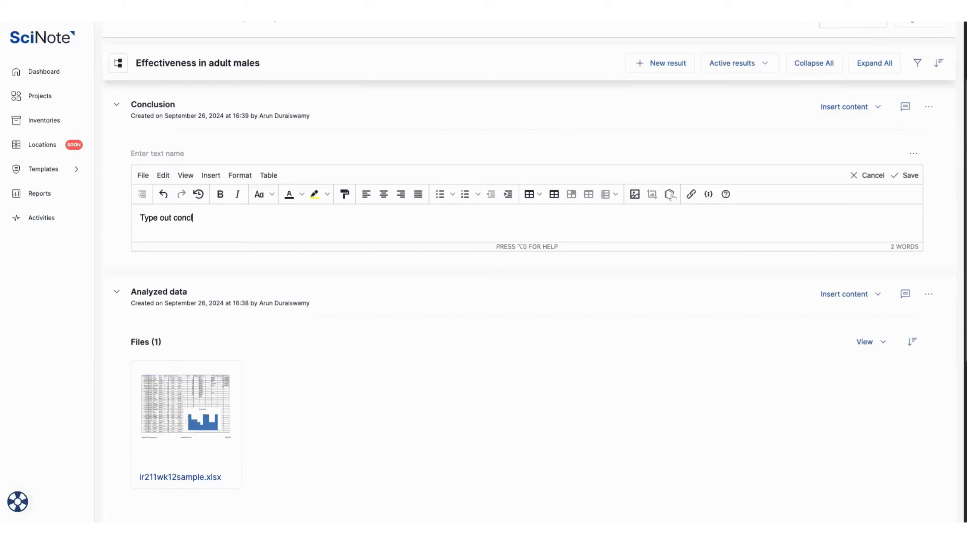
text(usion here)
click(905, 179)
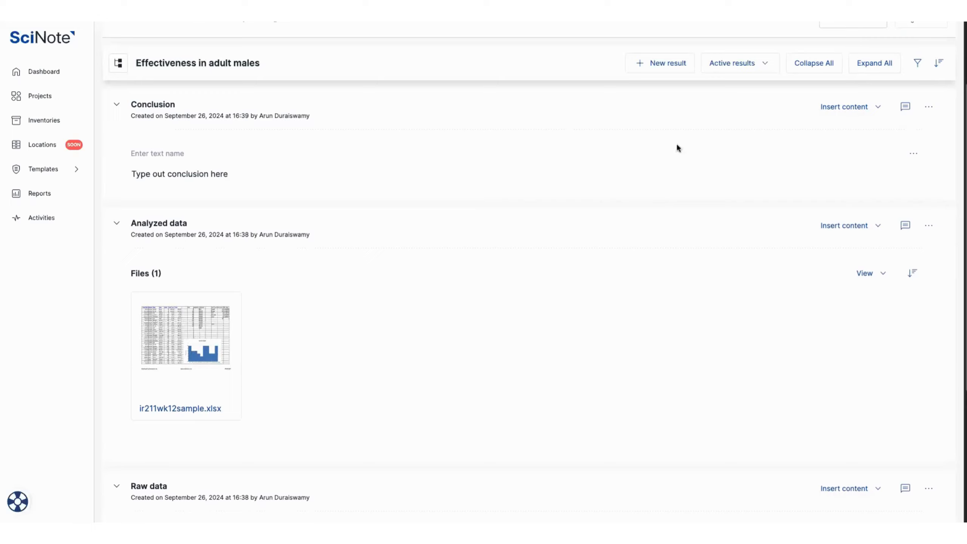
- Collapse all the results and add a new one named "Result from Step 1"
click(812, 70)
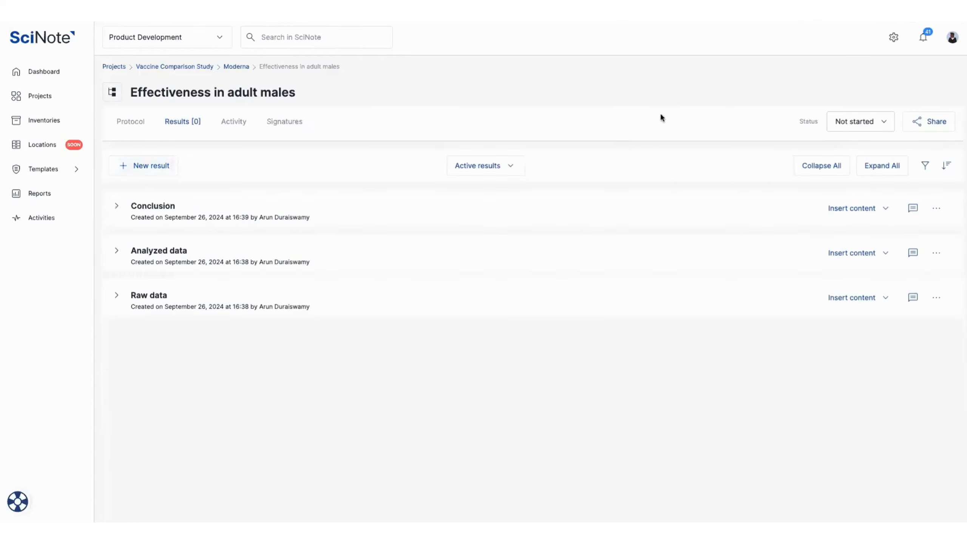
click(141, 166)
key(alt+shift+Left)
key(alt+shift+Left)
key(BackSpace)
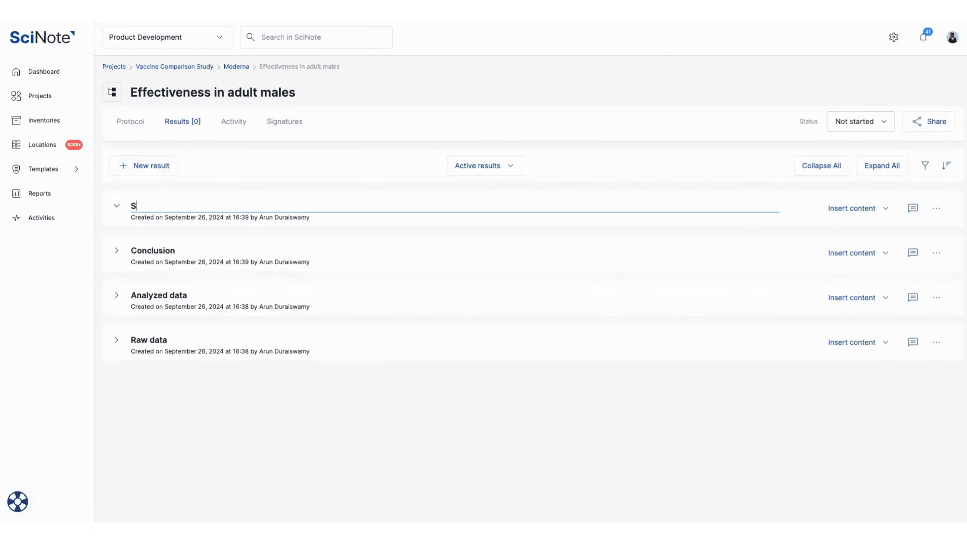
text(Result from Step 1)
click(406, 230)
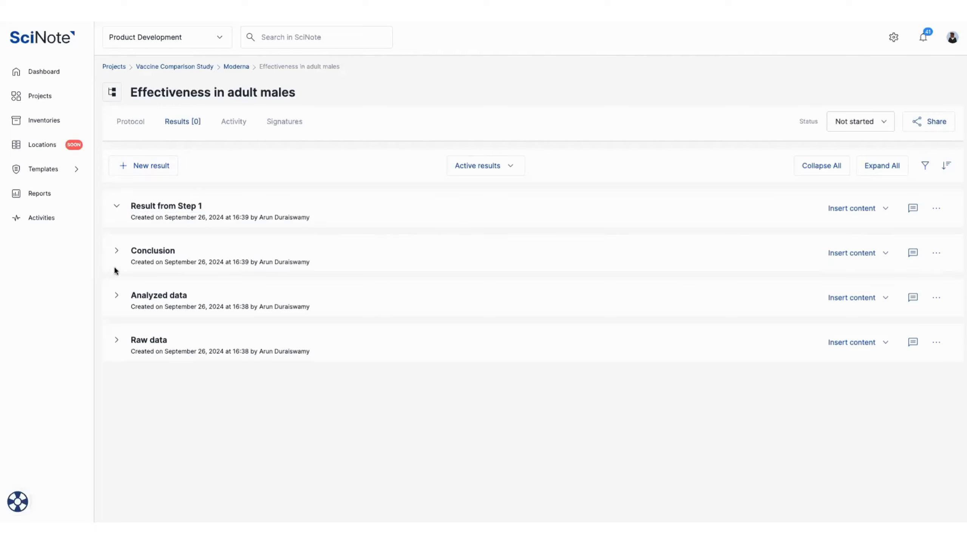
- Insert an empty text block and an empty table into the Conclusion result, and collapse that result
click(117, 252)
click(837, 254)
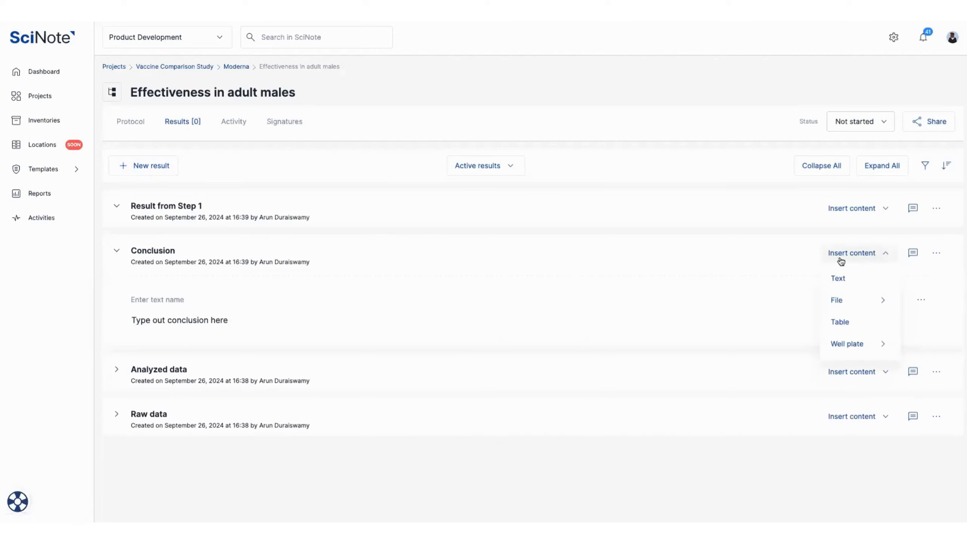
click(845, 278)
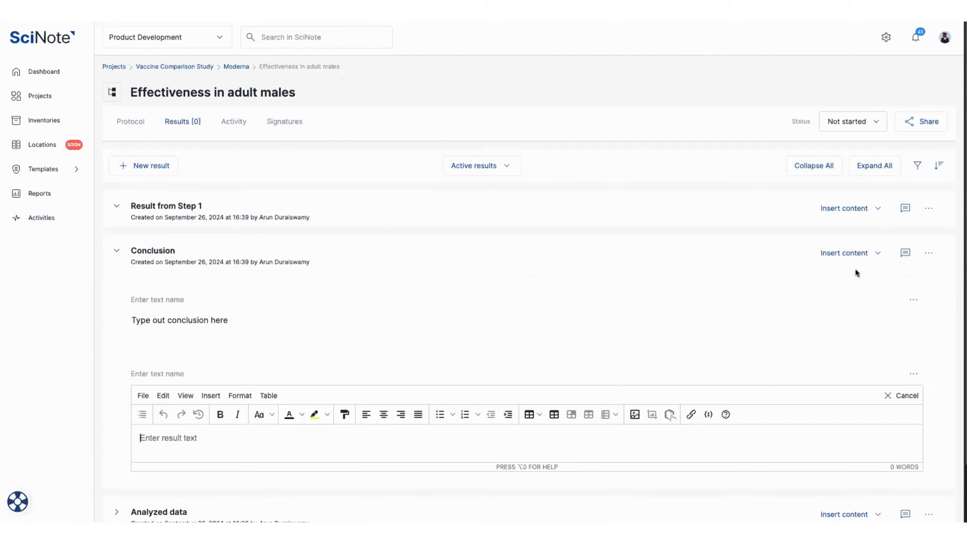
click(862, 253)
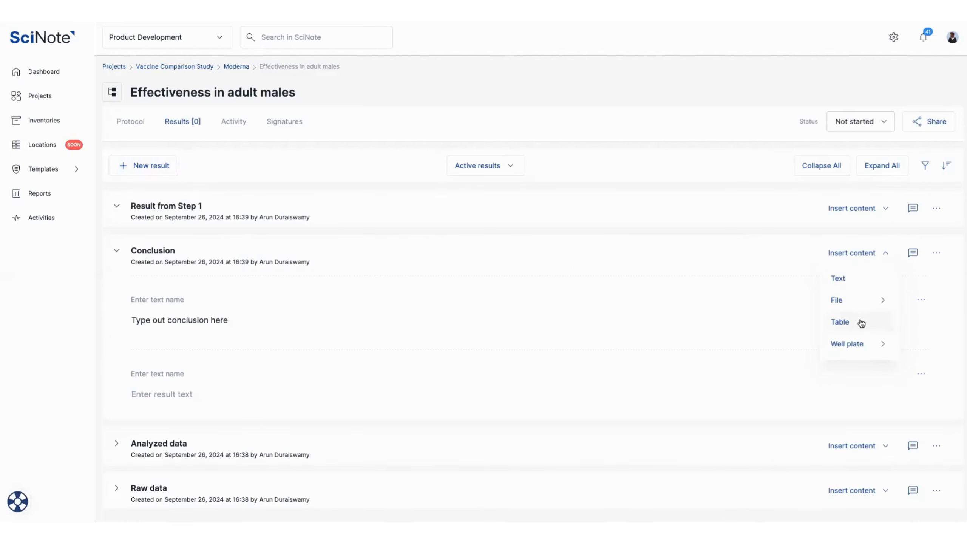
click(859, 322)
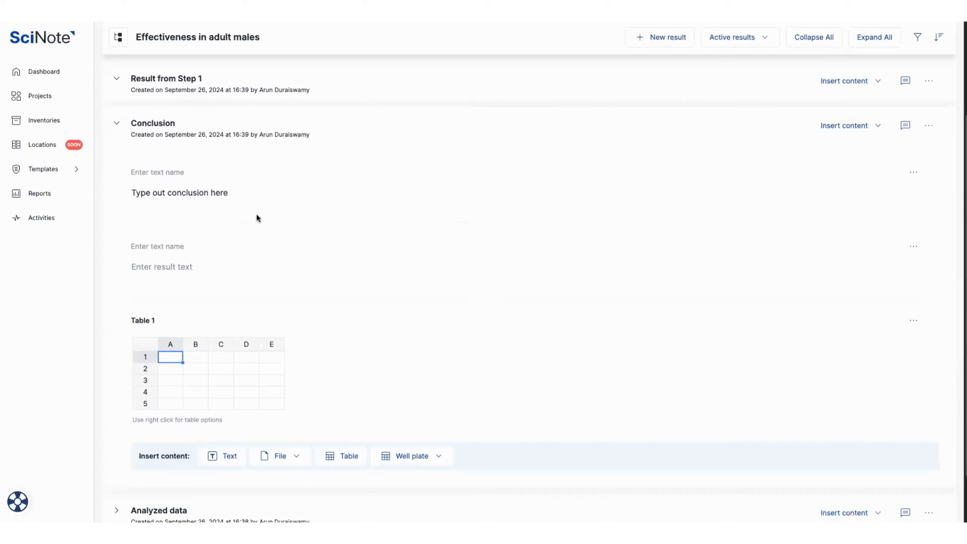
click(117, 124)
click(117, 126)
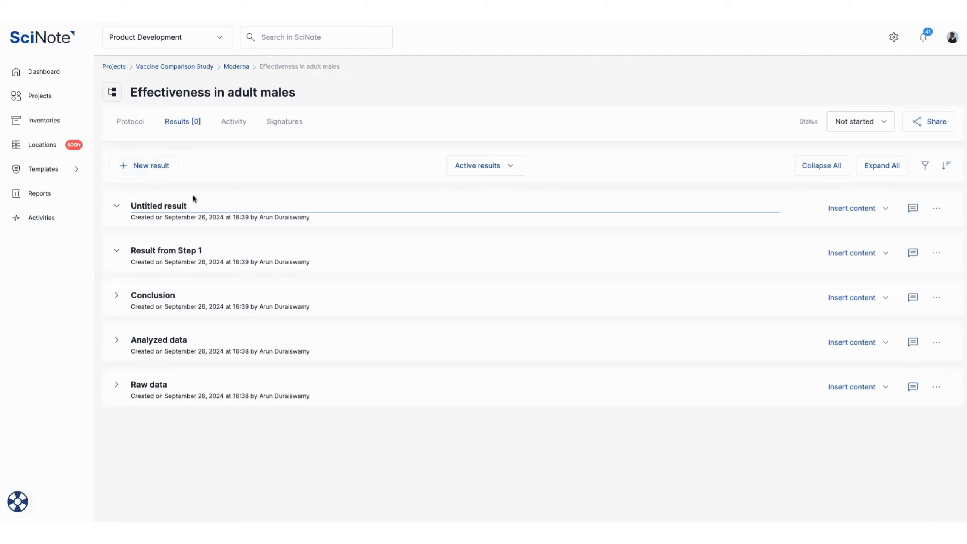
- Add a new result to the task and name it "Results"
key(ctrl+shift+Left)
key(ctrl+shift+Left)
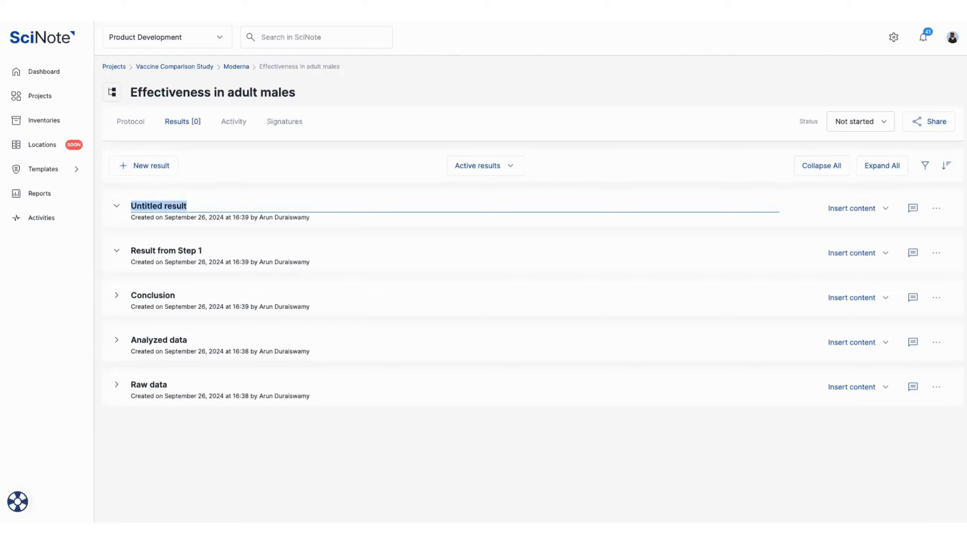
text(esu)
key(BackSpace)
key(BackSpace)
key(BackSpace)
text(Results)
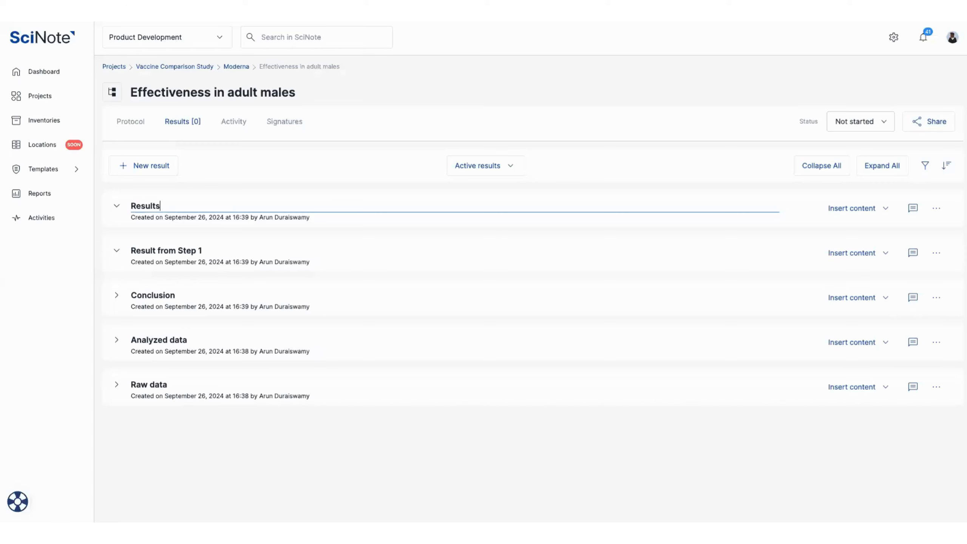
click(345, 310)
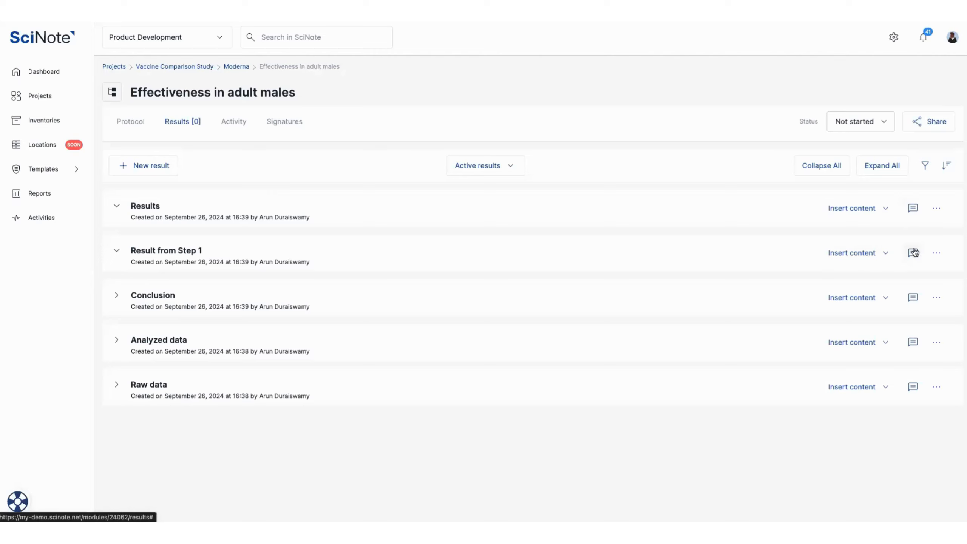
- View the comments of the Results result and close them without adding one
click(913, 209)
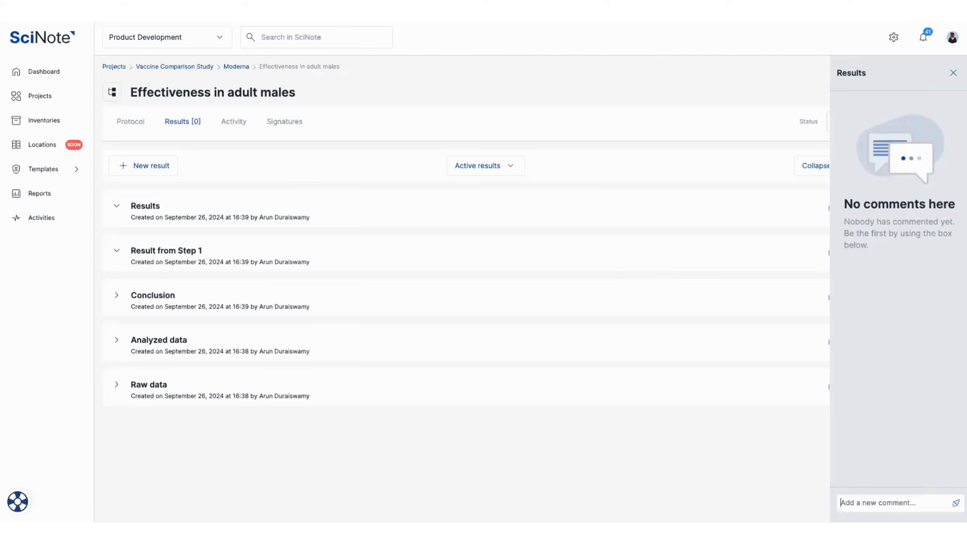
click(953, 73)
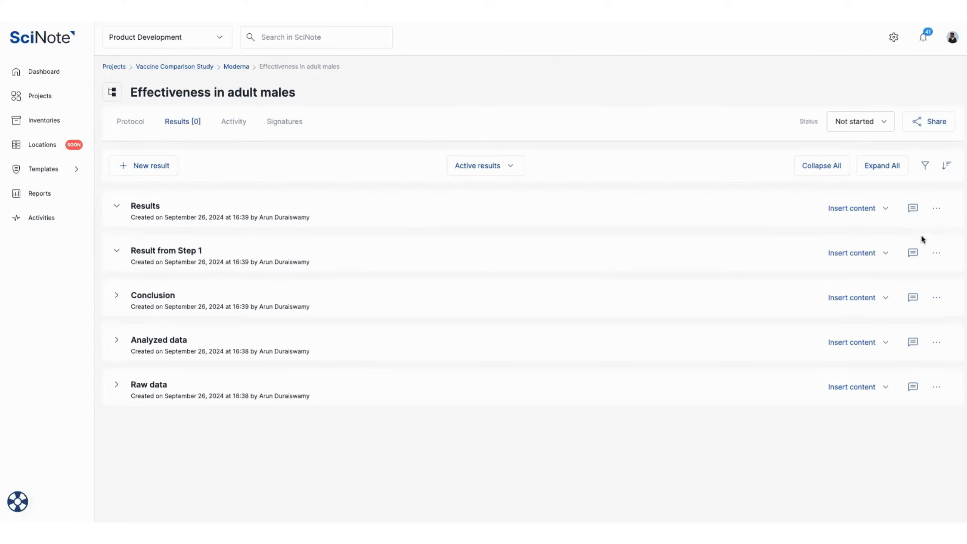
- Review the activity history of the task Effectiveness in adult males
click(233, 126)
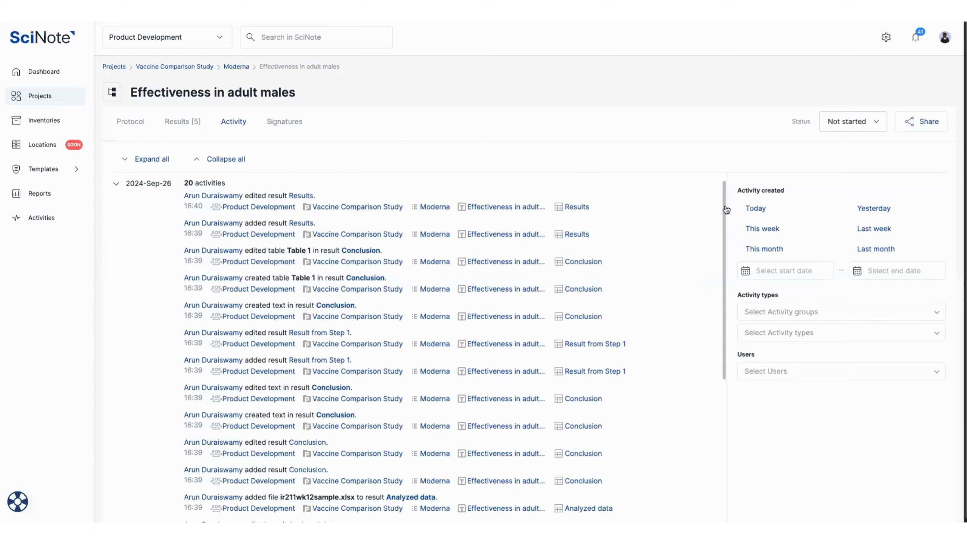
drag(724, 208, 715, 358)
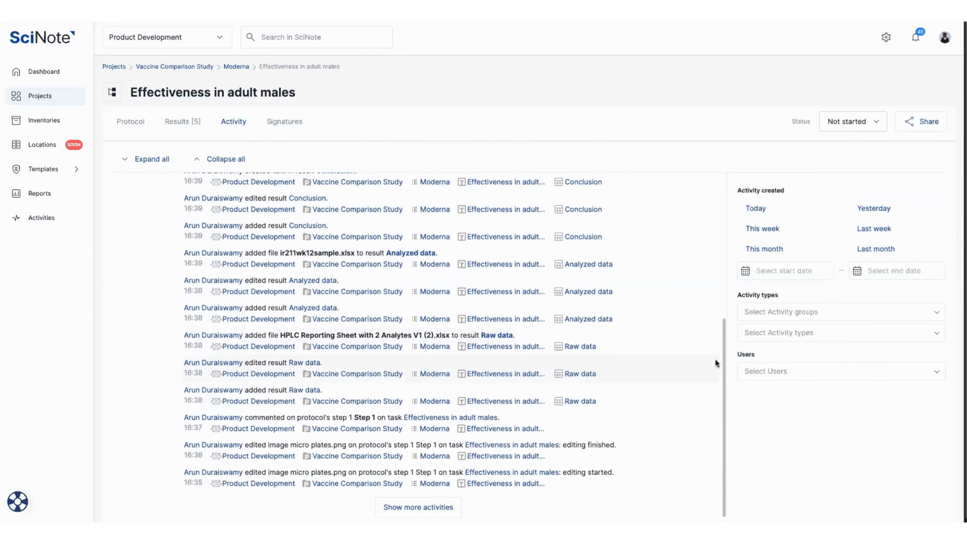
drag(715, 265, 718, 192)
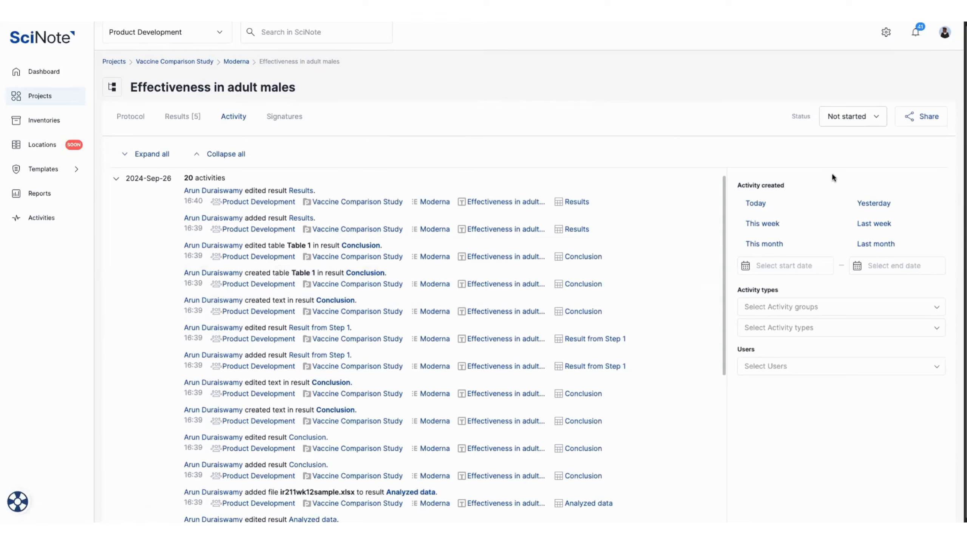
scroll(833, 178, up, 1)
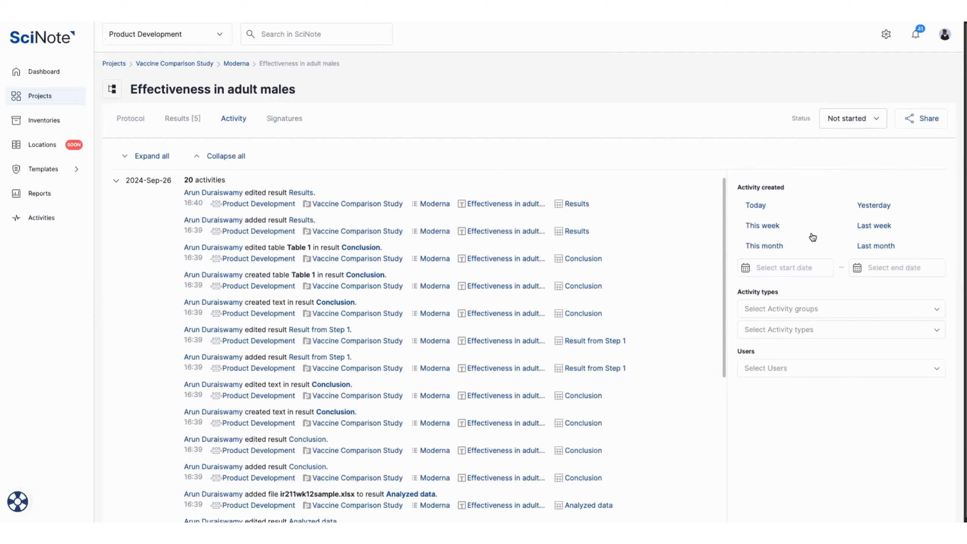
- Filter the task's activity history by the activity type "Result edited"
click(788, 326)
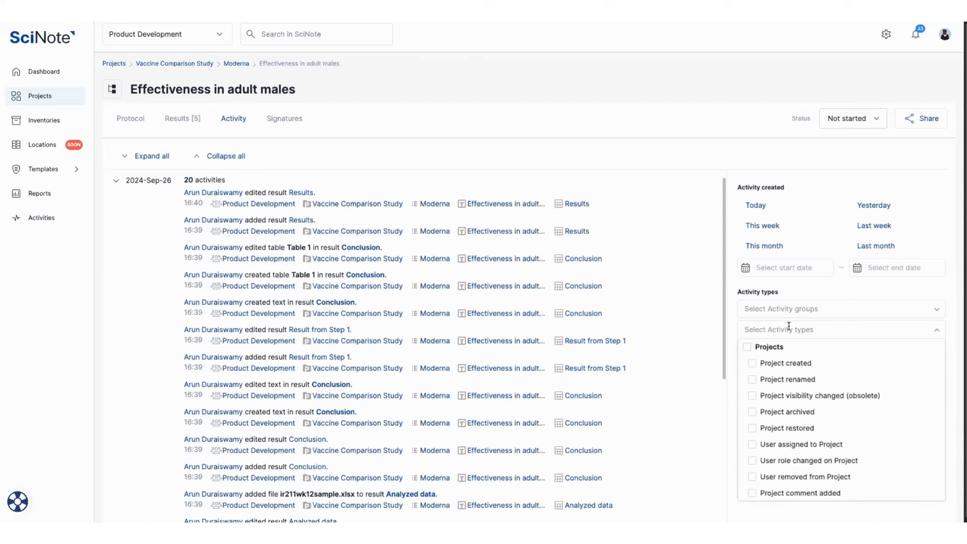
text(result edi)
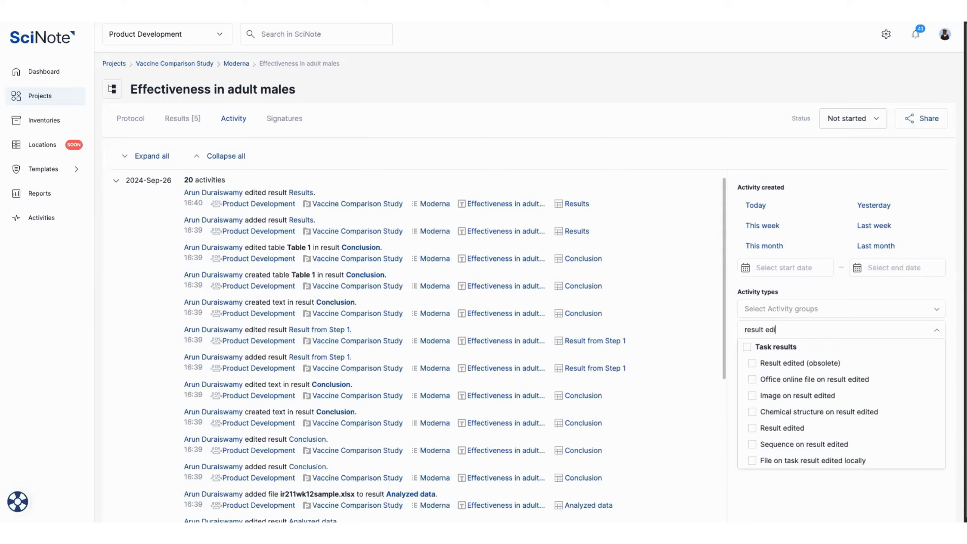
click(754, 428)
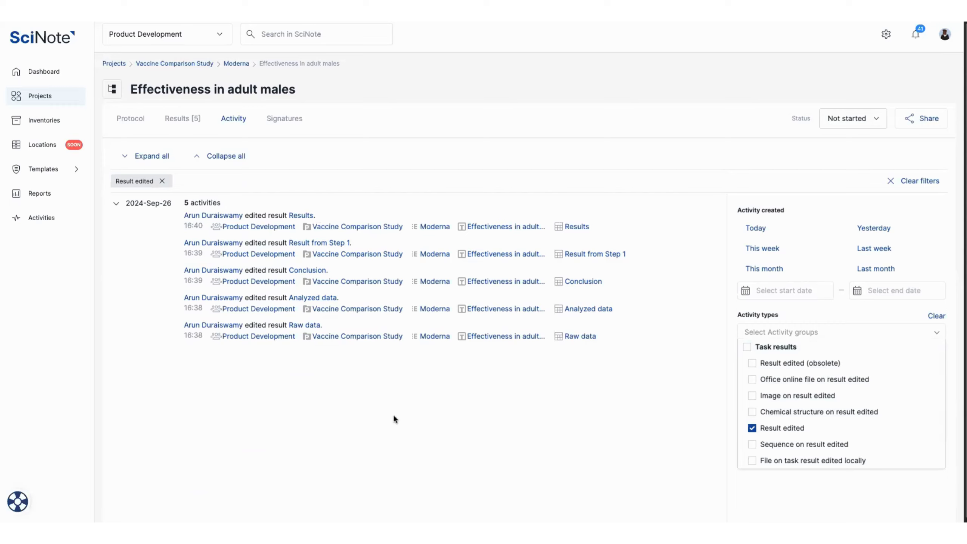
click(394, 415)
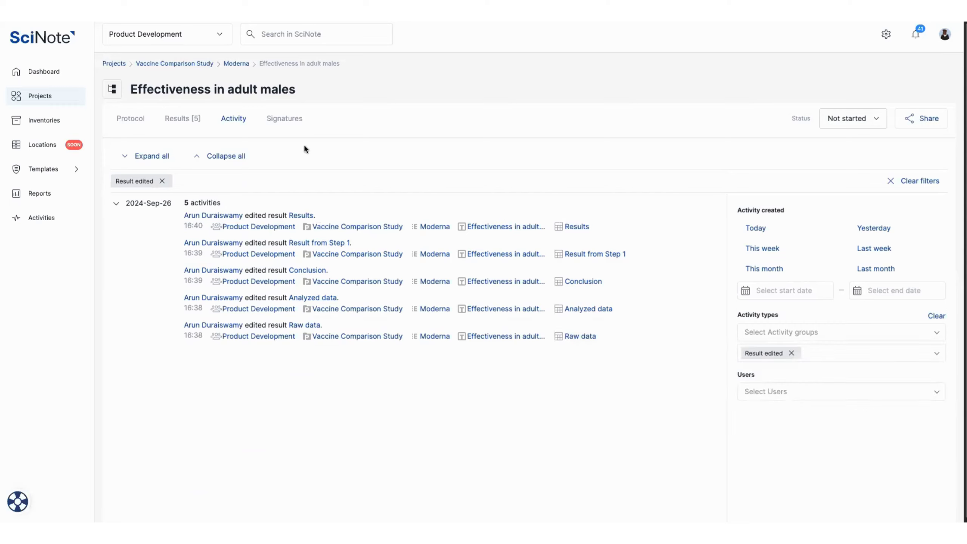
- Check the task's signatures and examine its status flow diagram
click(284, 119)
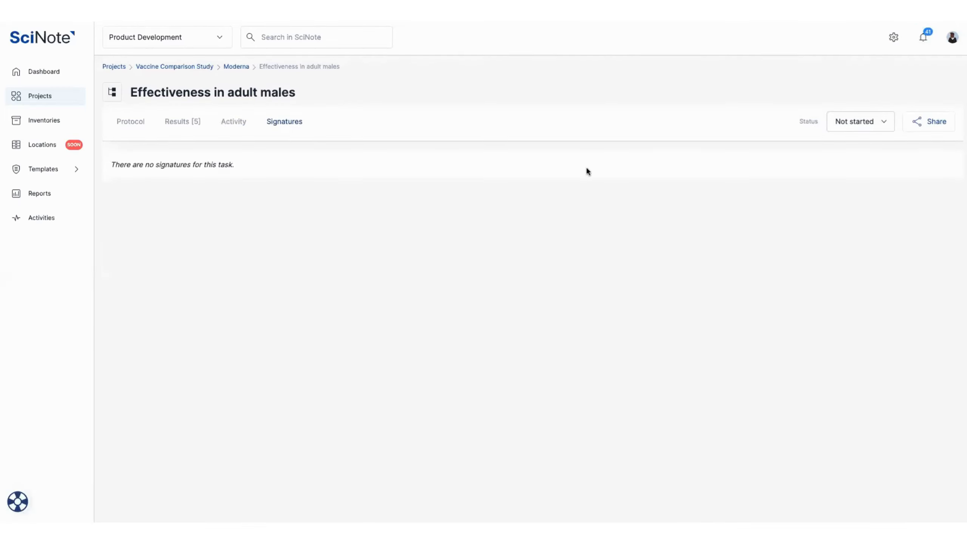
click(832, 129)
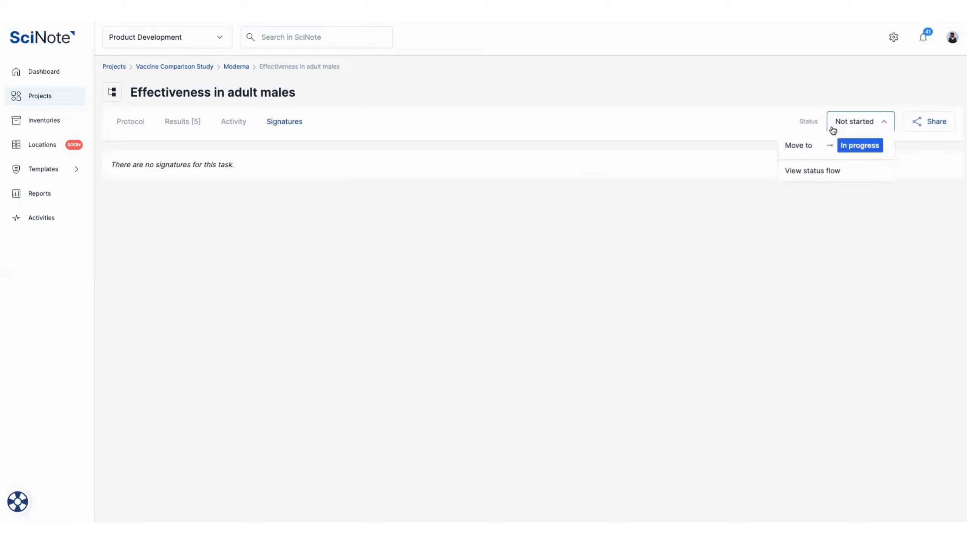
click(830, 171)
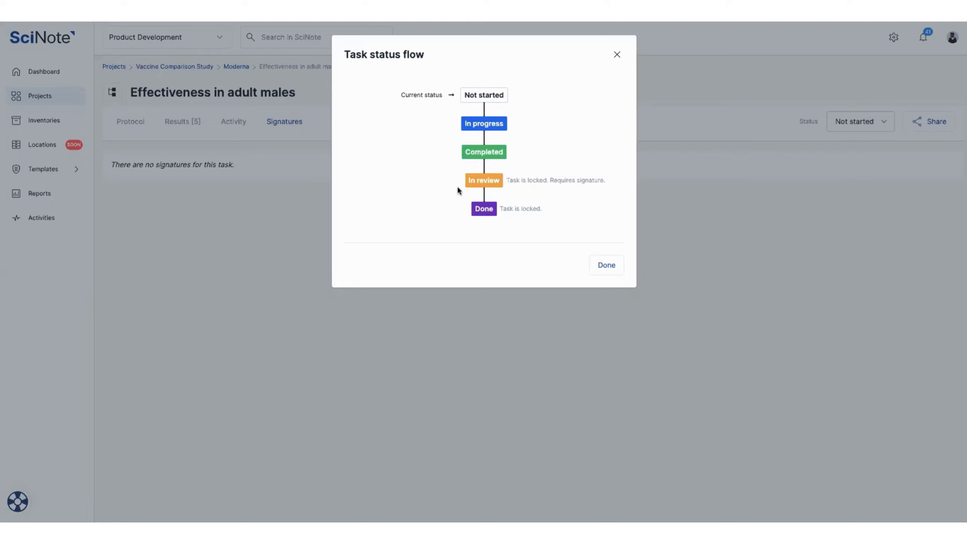
click(606, 264)
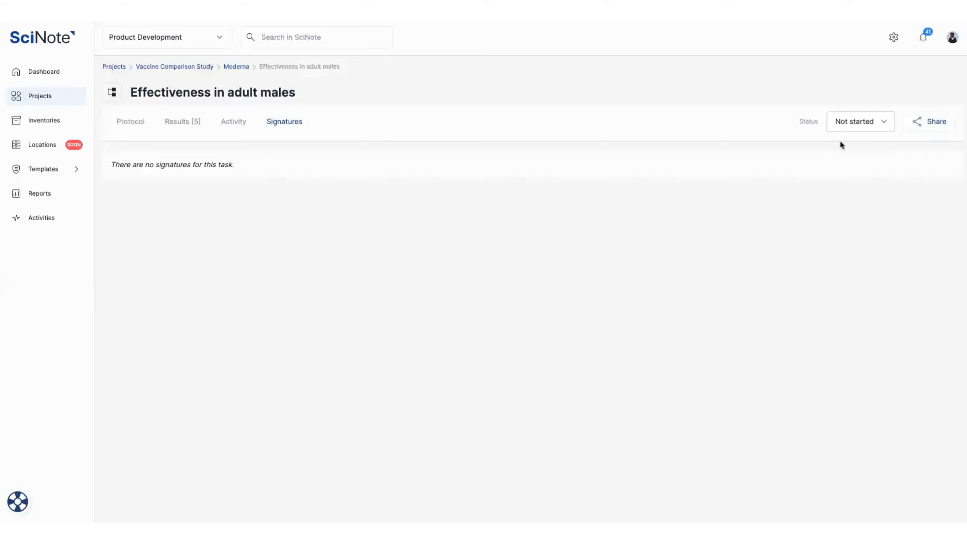
- Advance the task's status to In progress and on to Completed
click(863, 121)
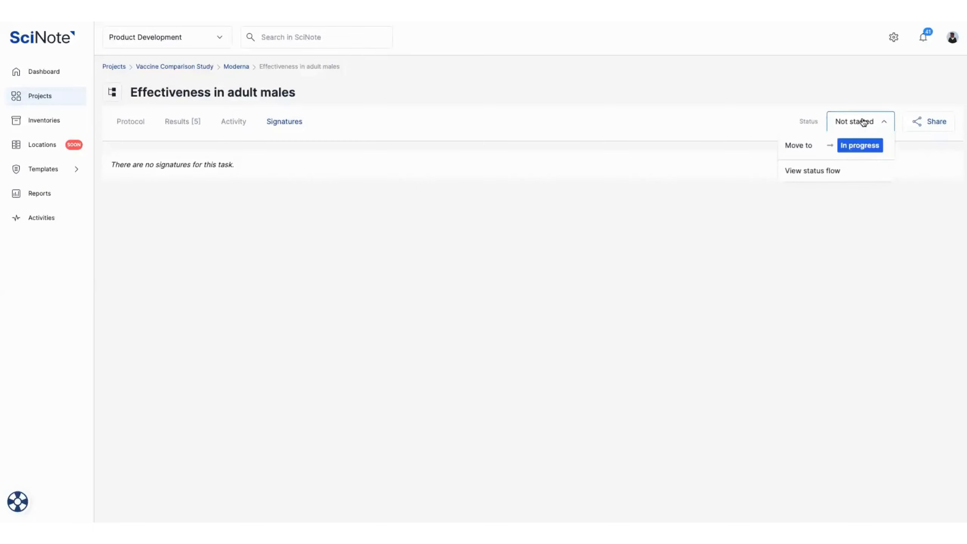
click(834, 146)
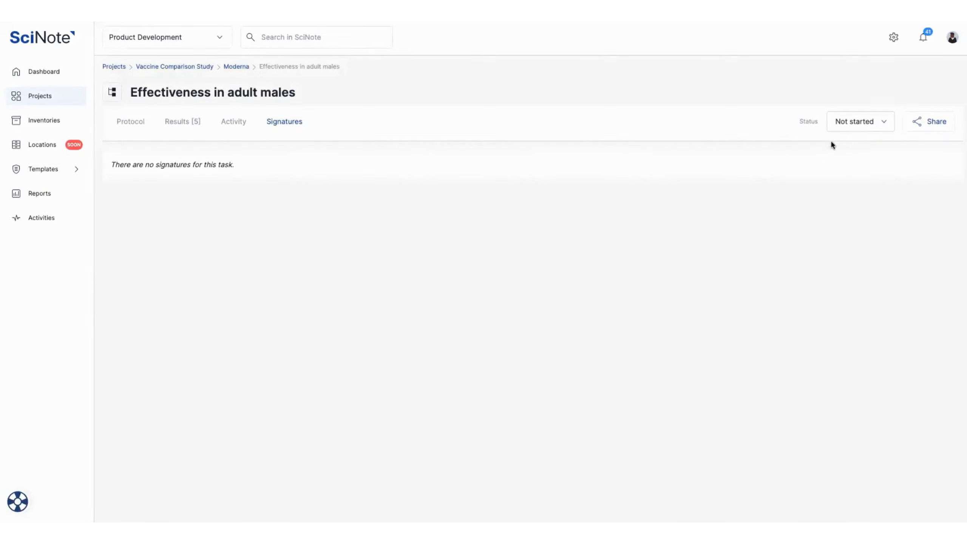
click(859, 123)
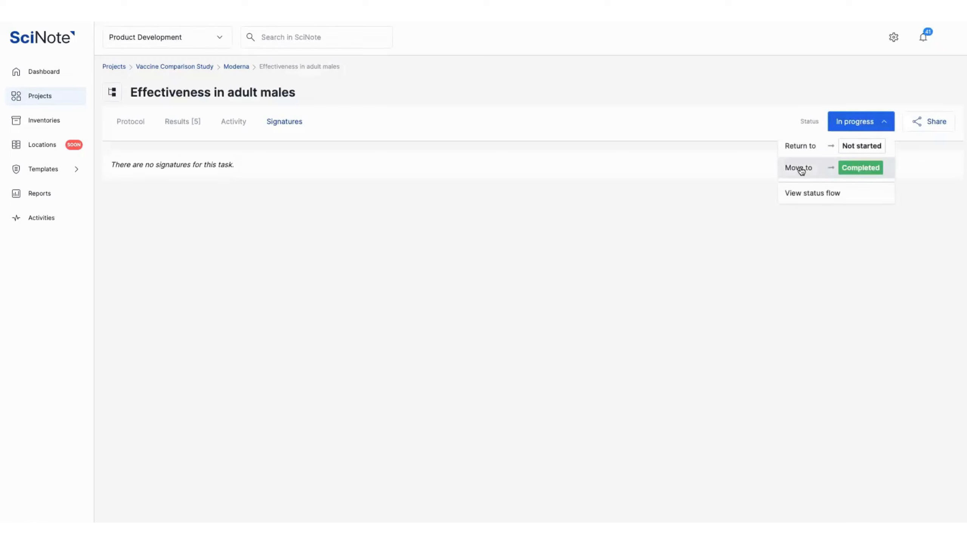
click(800, 170)
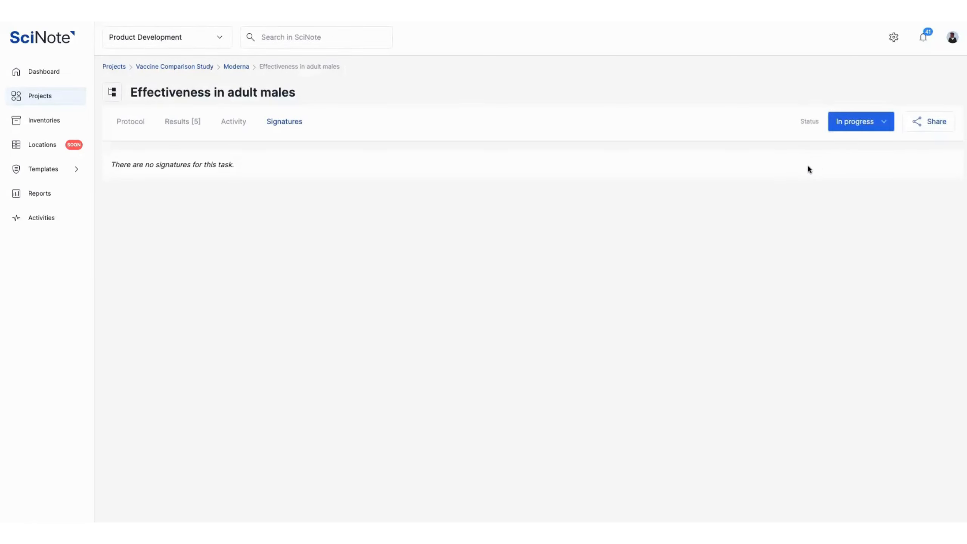
- Move the completed task to In review and confirm locking it
click(843, 120)
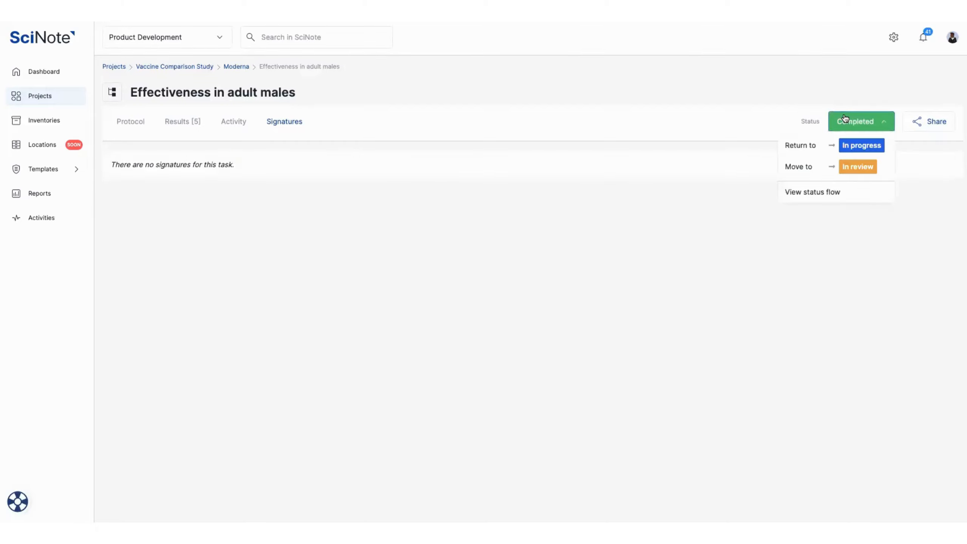
click(813, 166)
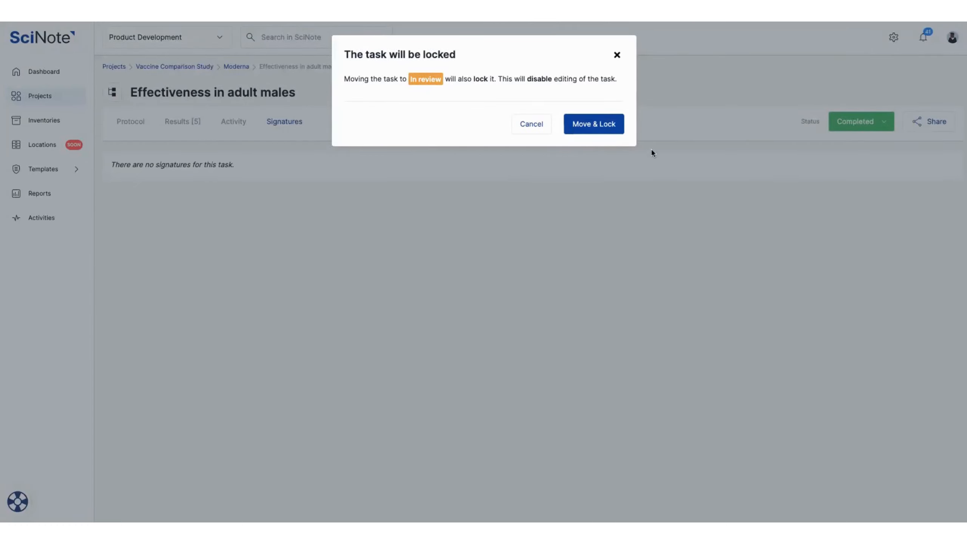
click(595, 125)
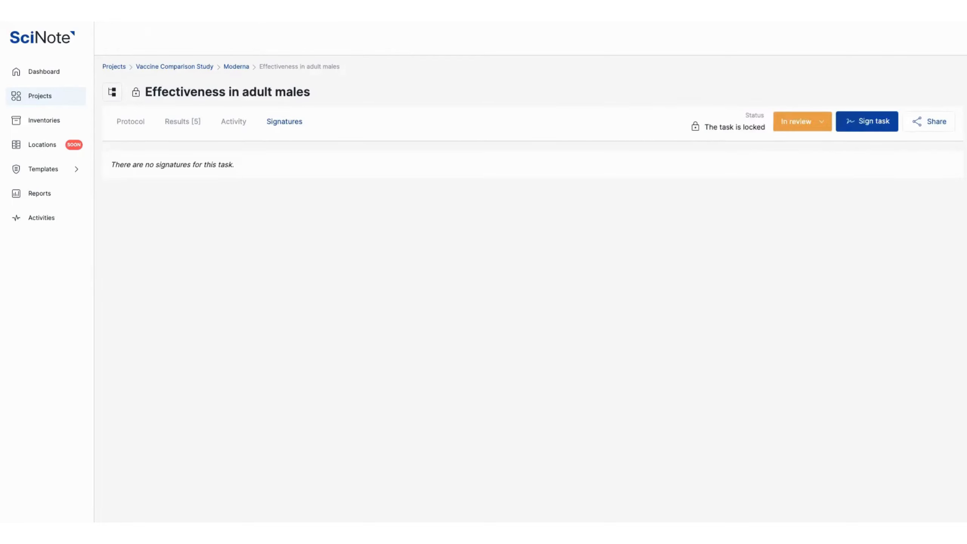
- Open the task's signing options and view the people and roles whose signatures can be requested, without requesting any
click(855, 131)
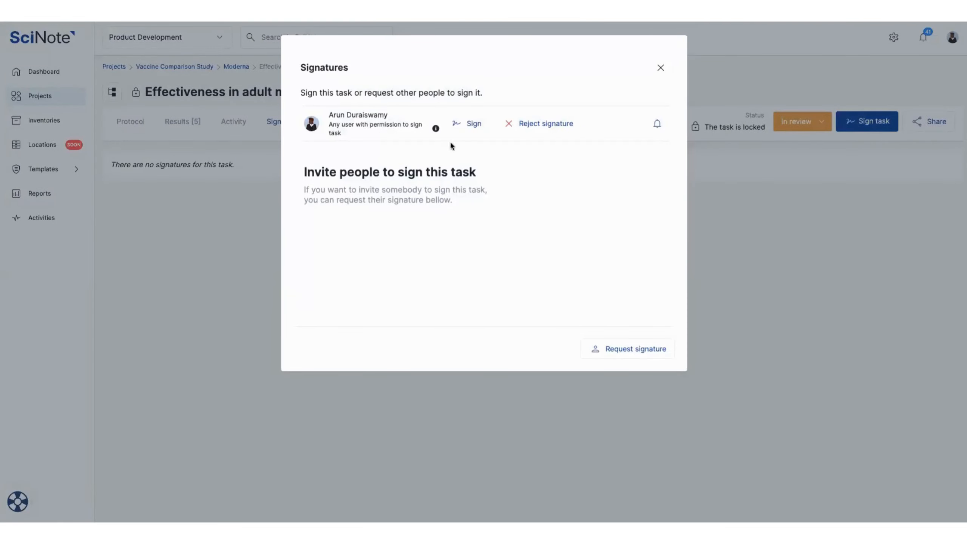
click(623, 359)
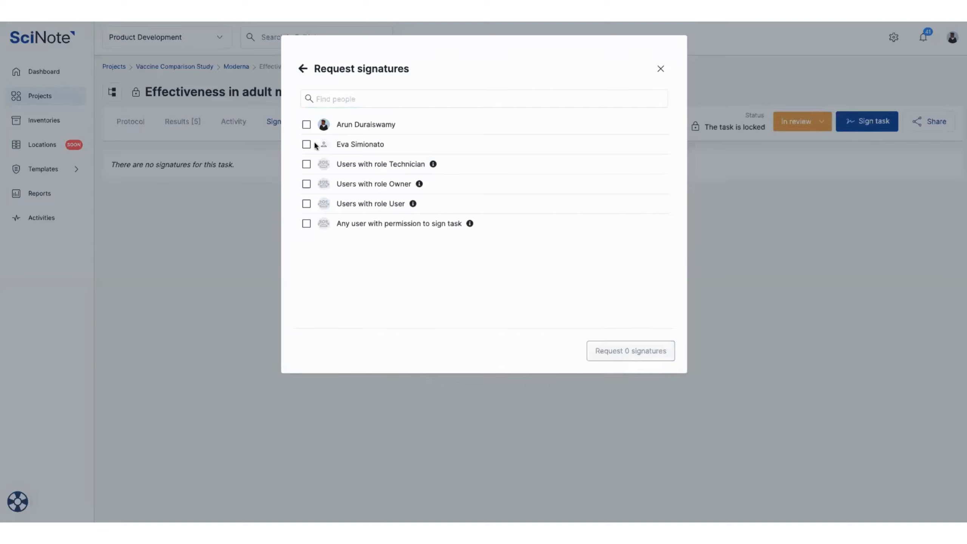
click(302, 70)
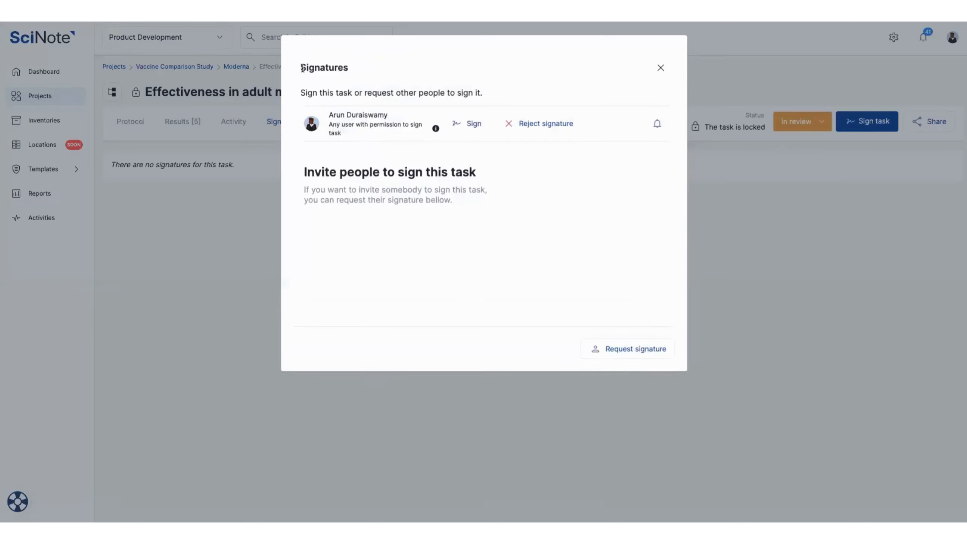
- Sign the task without a comment and proceed through account sign-in with the prefilled username
click(468, 129)
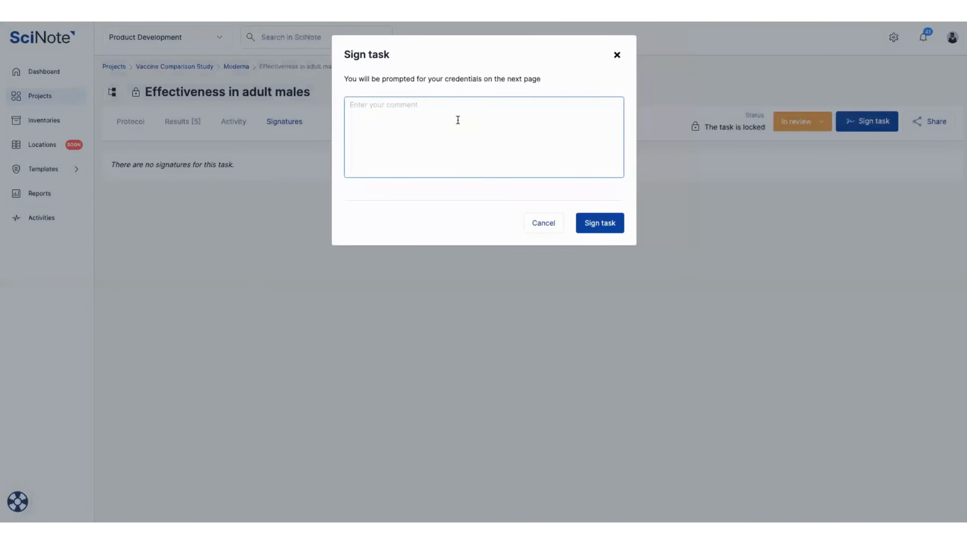
click(590, 221)
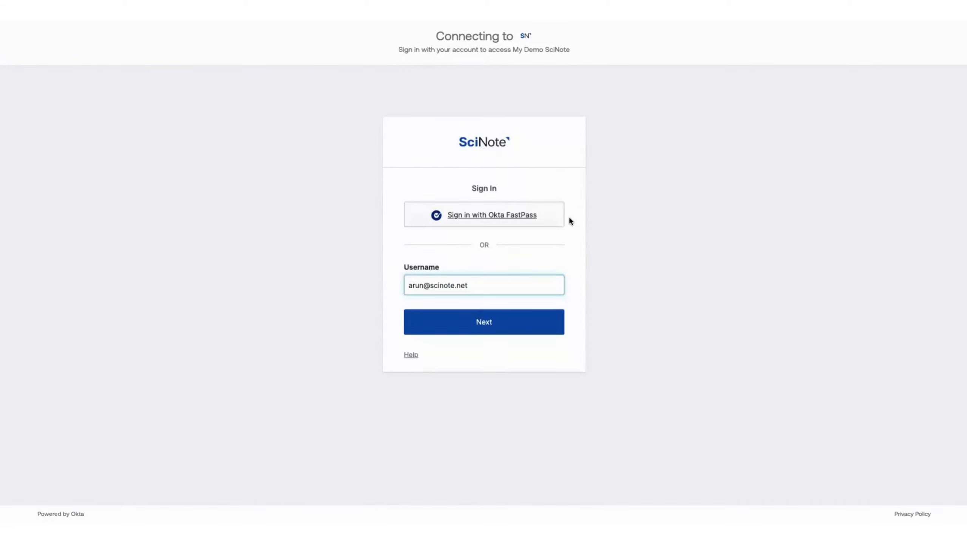
click(520, 316)
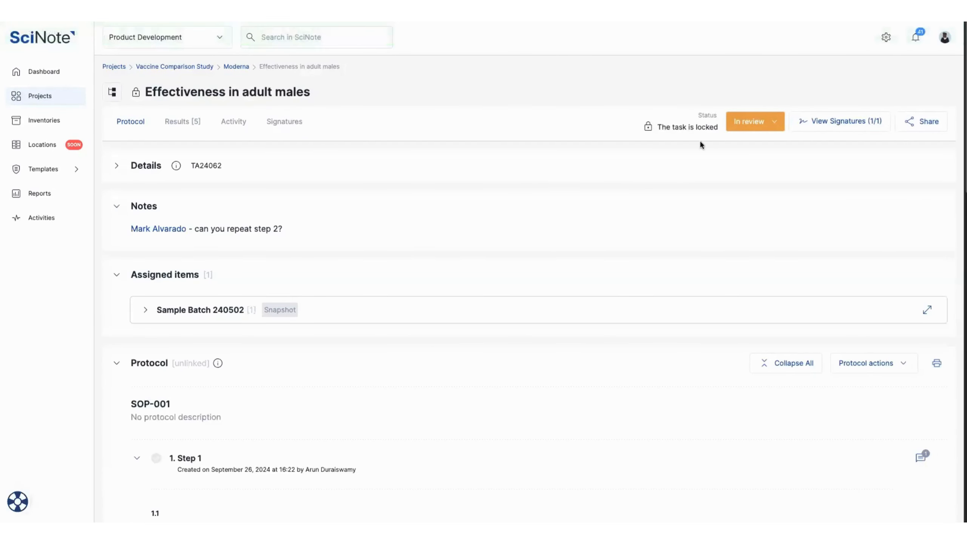
- Check the signatures requested for the task, and move the task's status from In review to Done
click(834, 124)
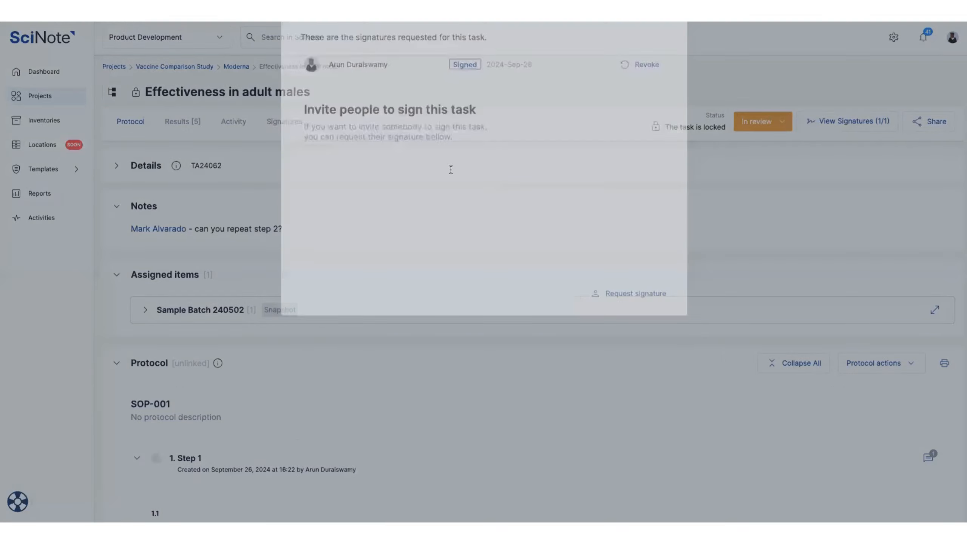
click(662, 67)
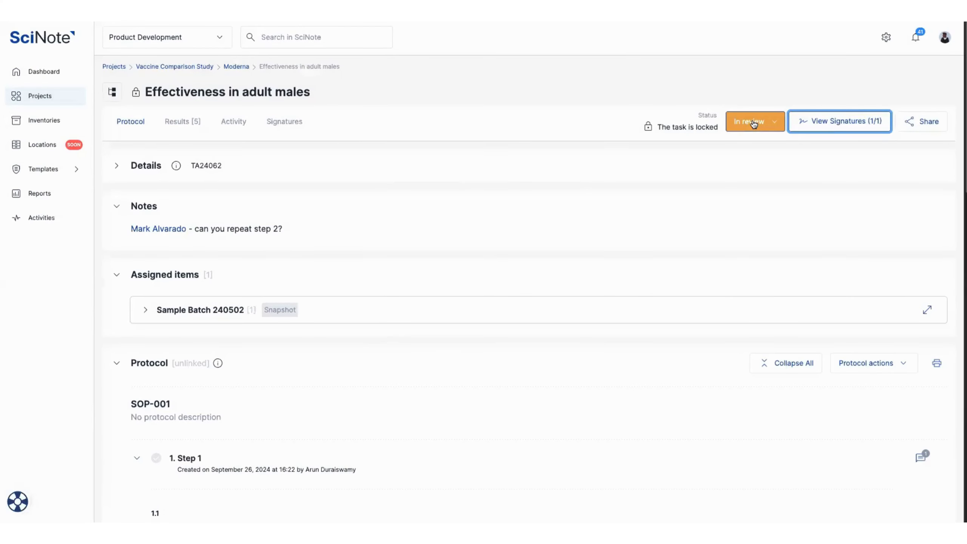
click(754, 124)
click(700, 176)
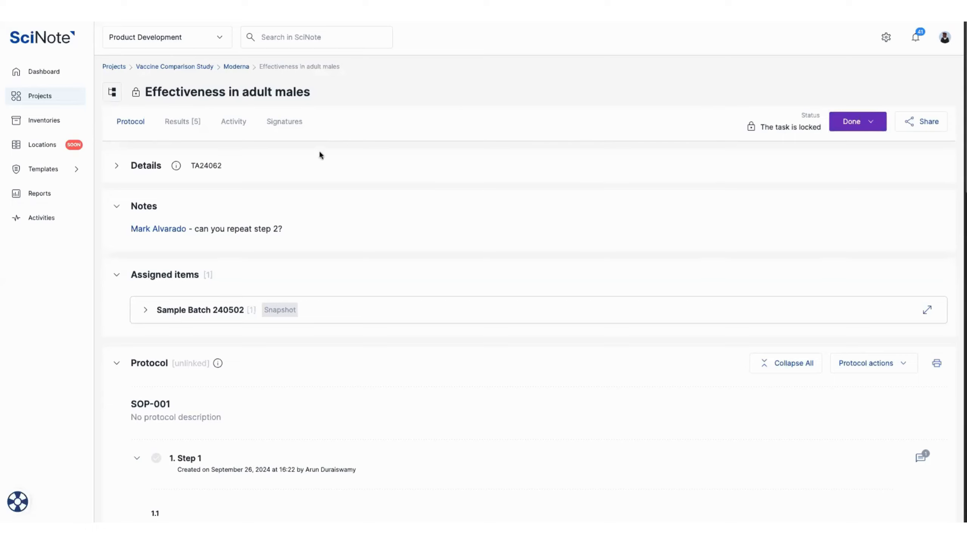
- View the task's signature record, and return to its protocol
click(286, 129)
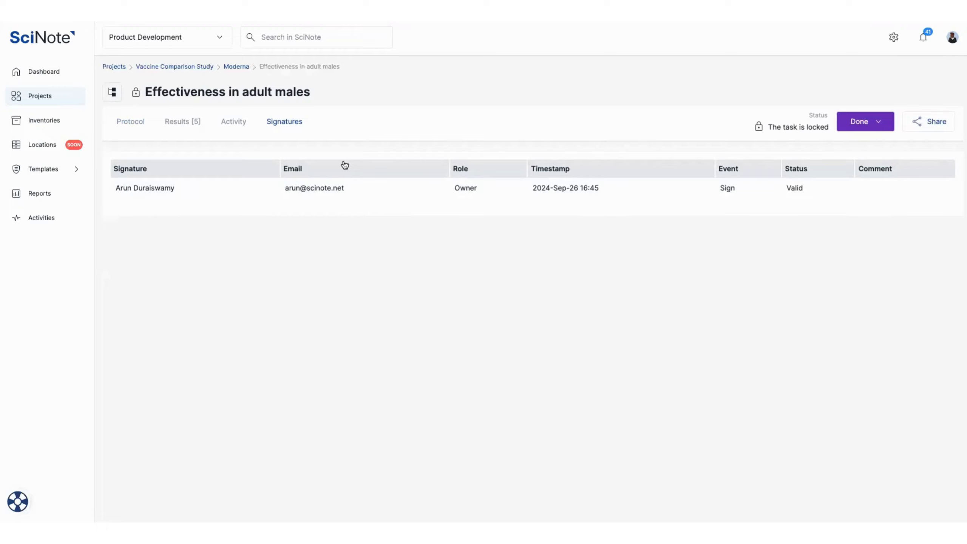
click(127, 122)
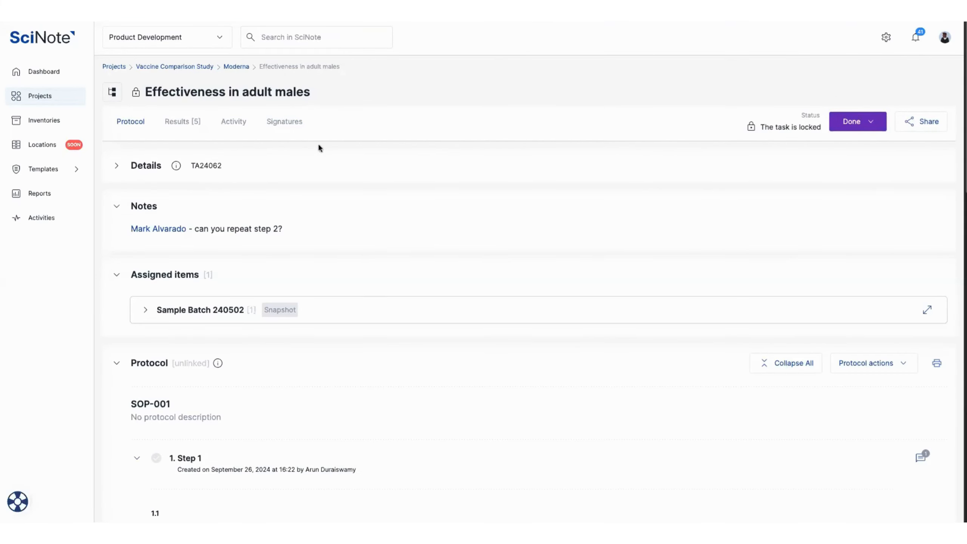
- Turn on link sharing for the Effectiveness in adult males task without adding a visitor message
click(919, 122)
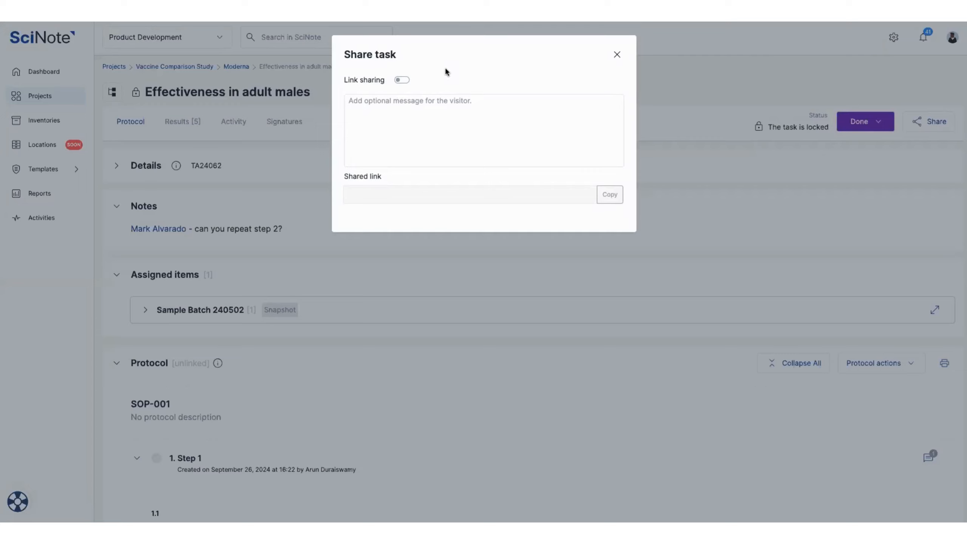
click(401, 80)
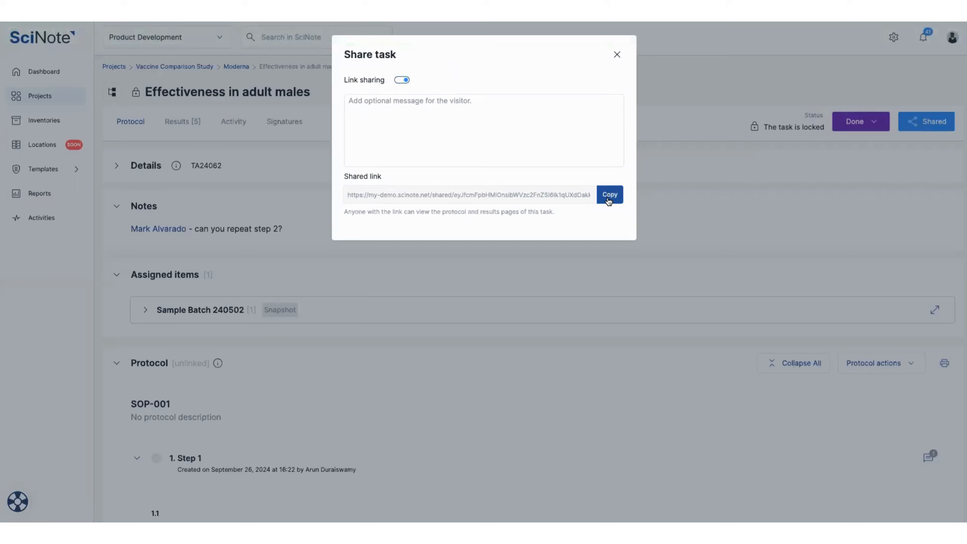
click(616, 56)
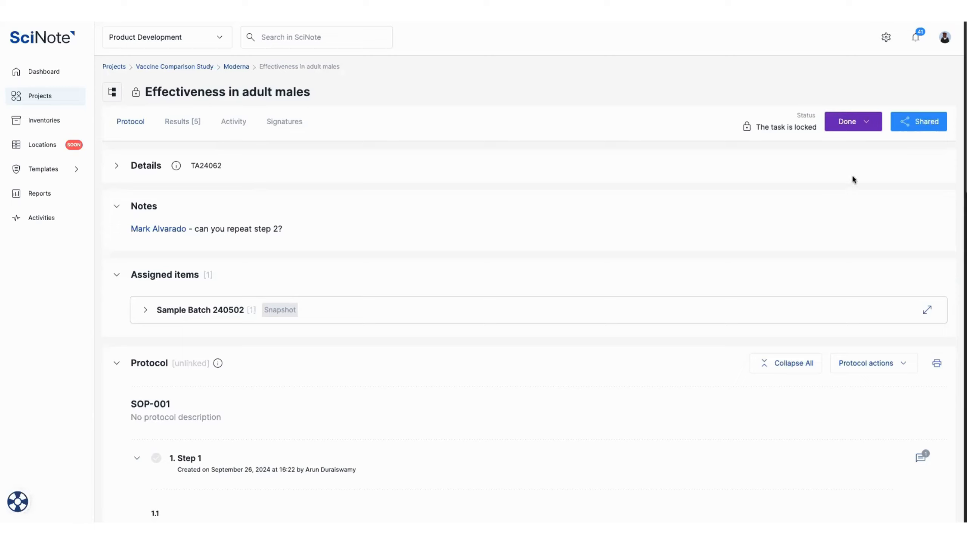
- Turn link sharing off again for the Effectiveness in adult males task
click(909, 131)
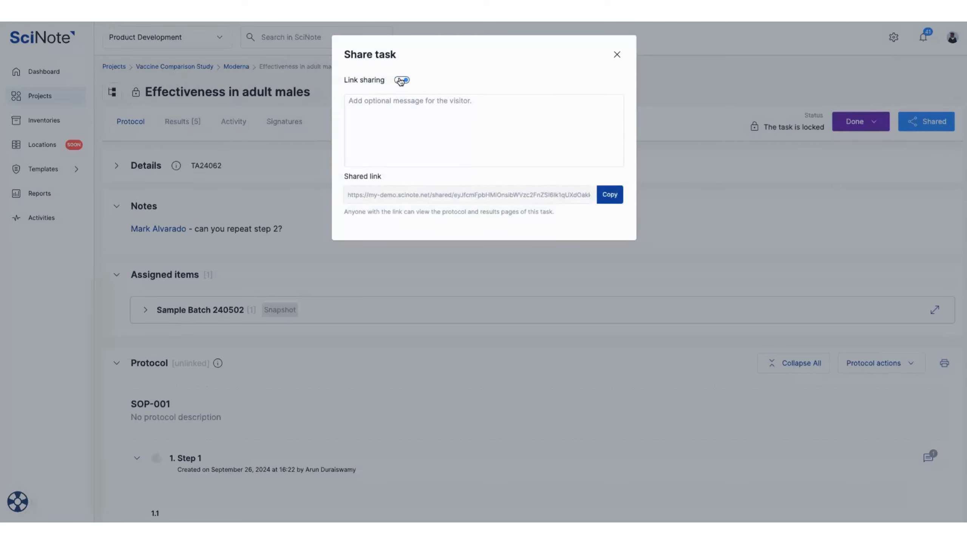
click(402, 80)
click(593, 115)
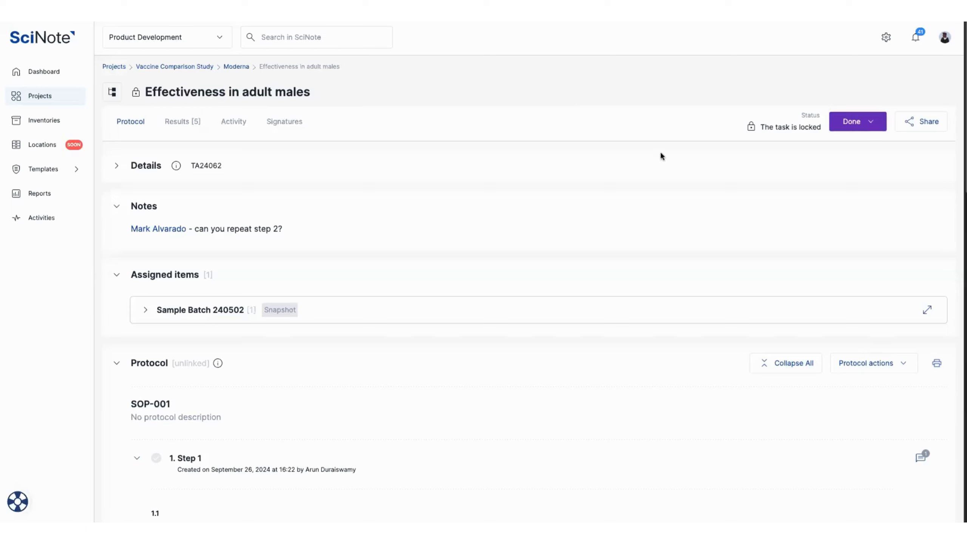
- Go back to the Moderna experiment and open its Effectiveness in children task
click(228, 69)
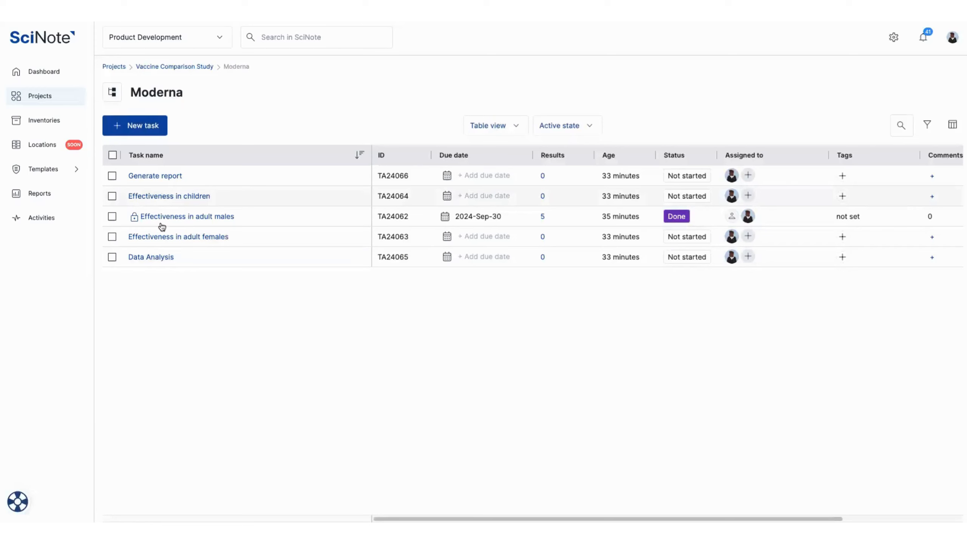
click(168, 200)
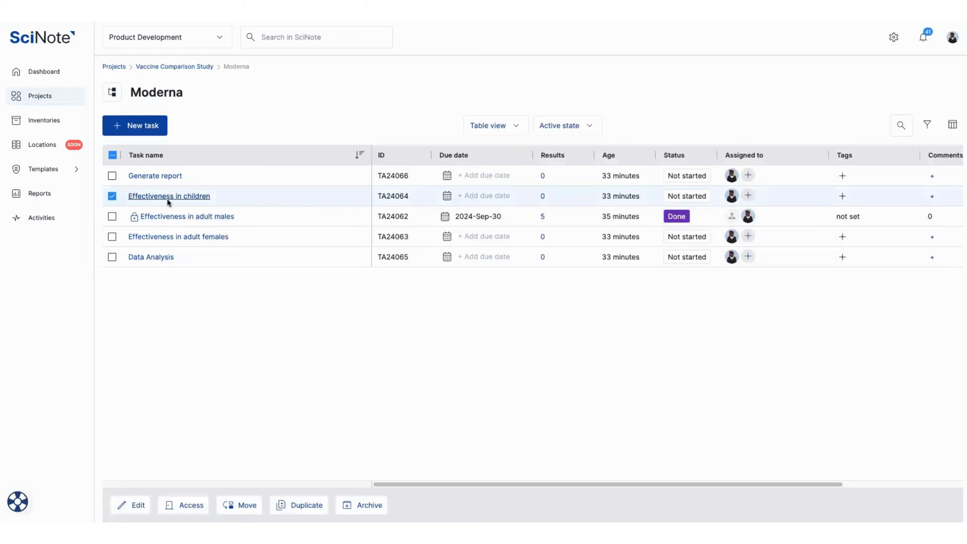
click(167, 198)
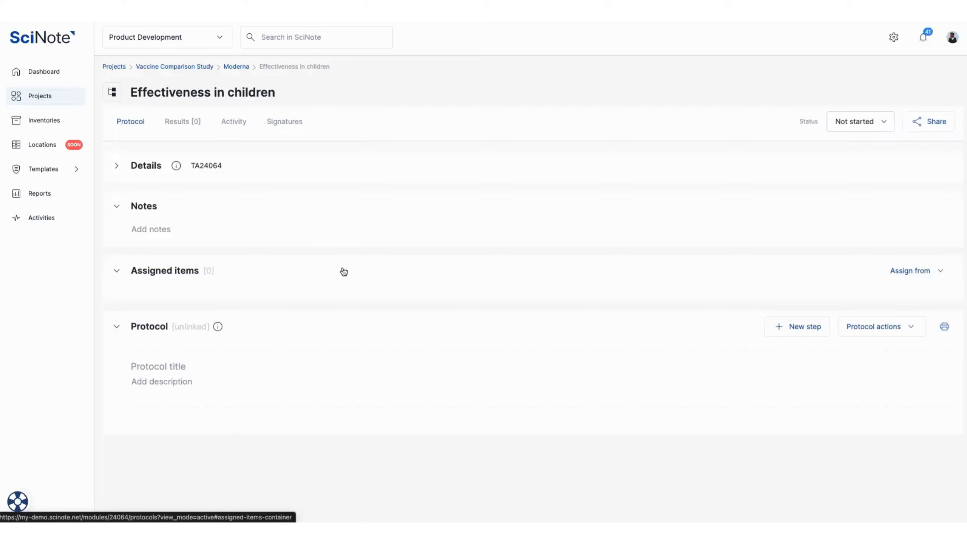
- Load the HPLC Protocol 2 template into the Effectiveness in children task's protocol and look over the loaded steps
click(82, 170)
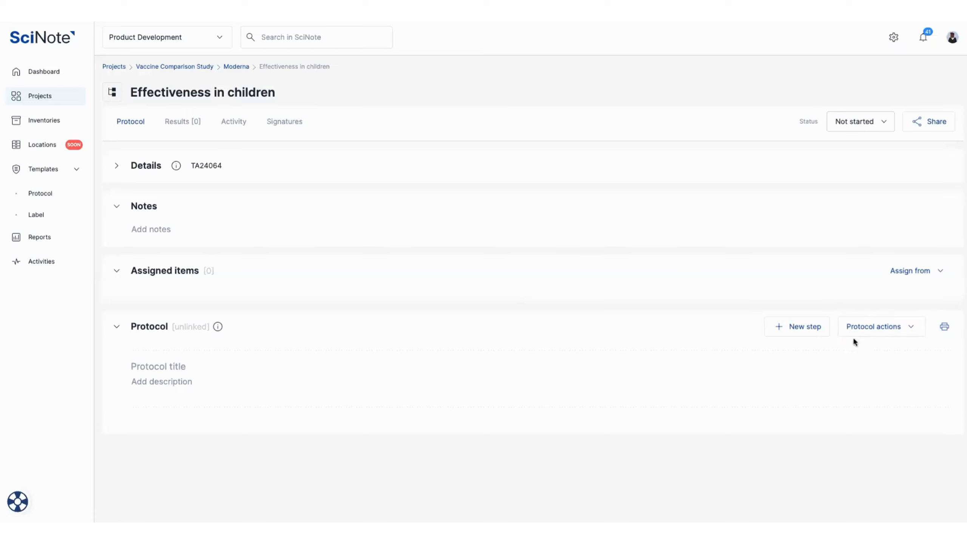
click(865, 336)
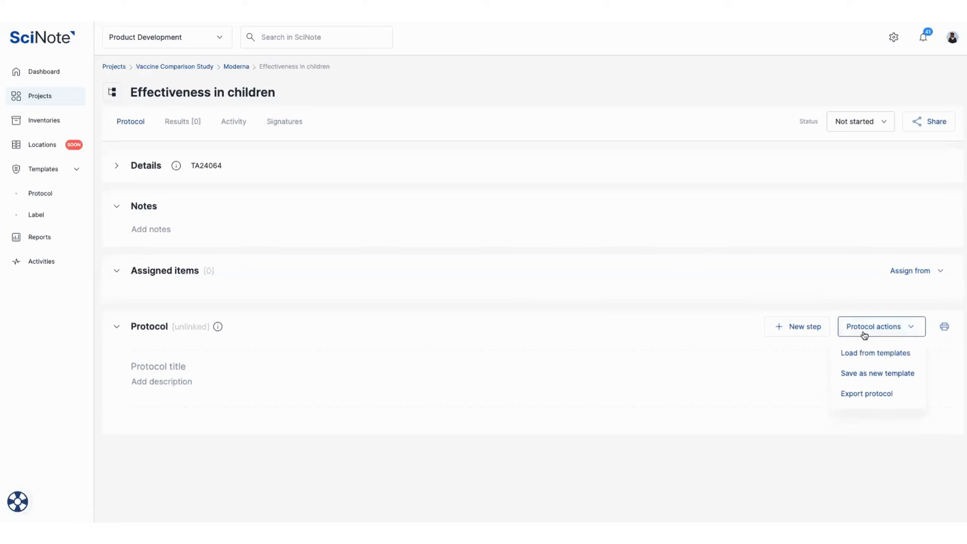
click(866, 354)
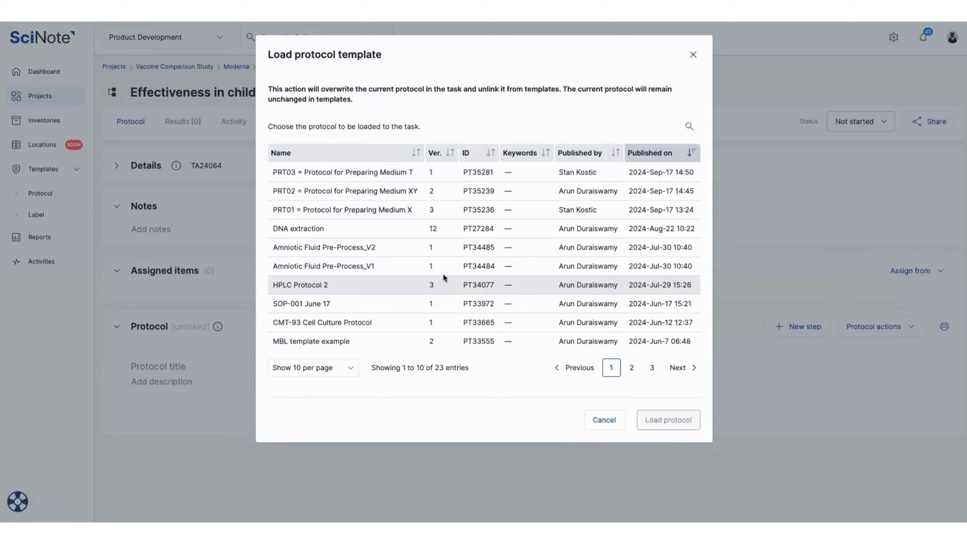
click(315, 286)
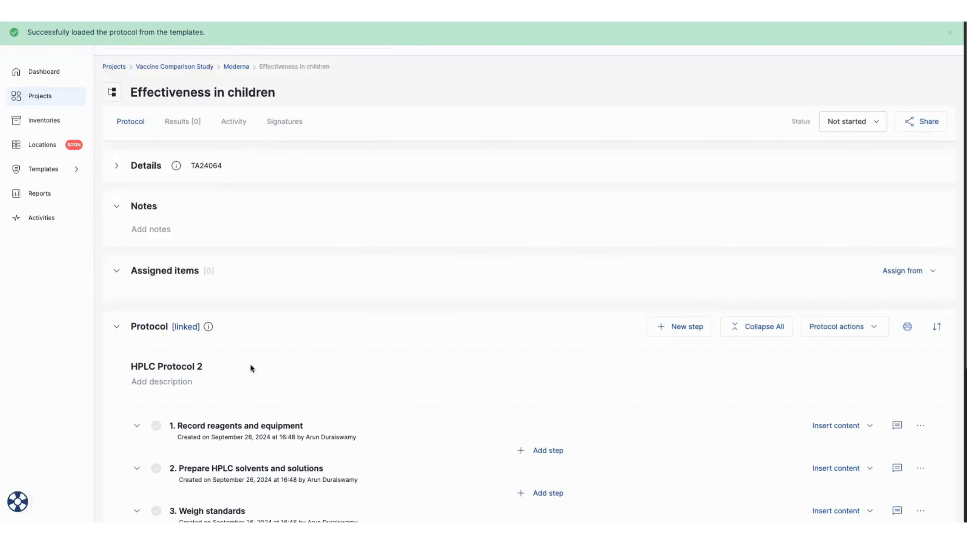
scroll(312, 305, down, 4)
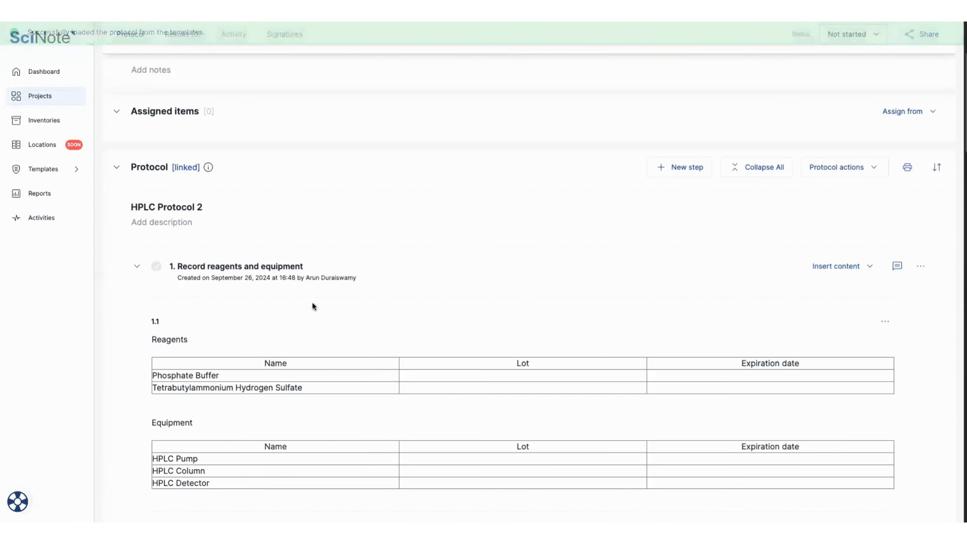
scroll(438, 301, up, 3)
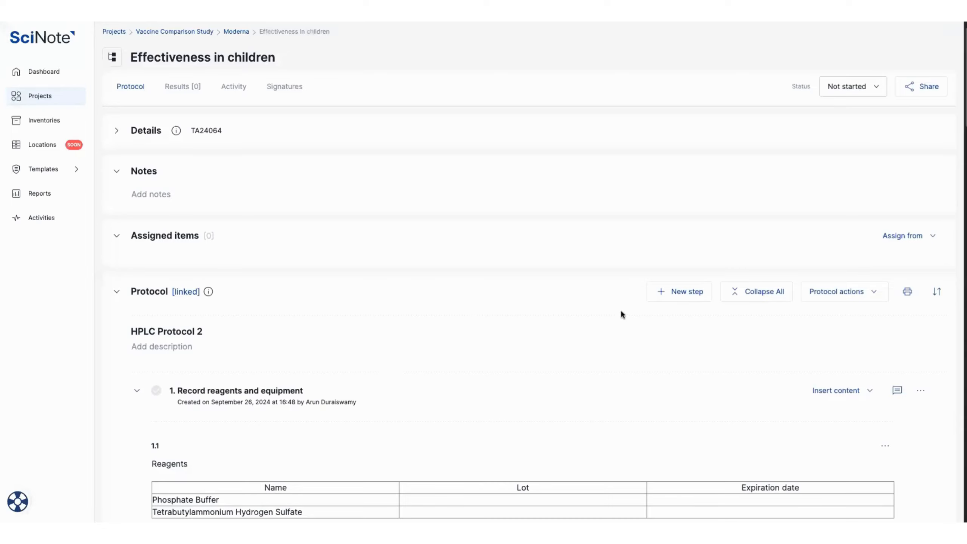
drag(964, 117, 965, 53)
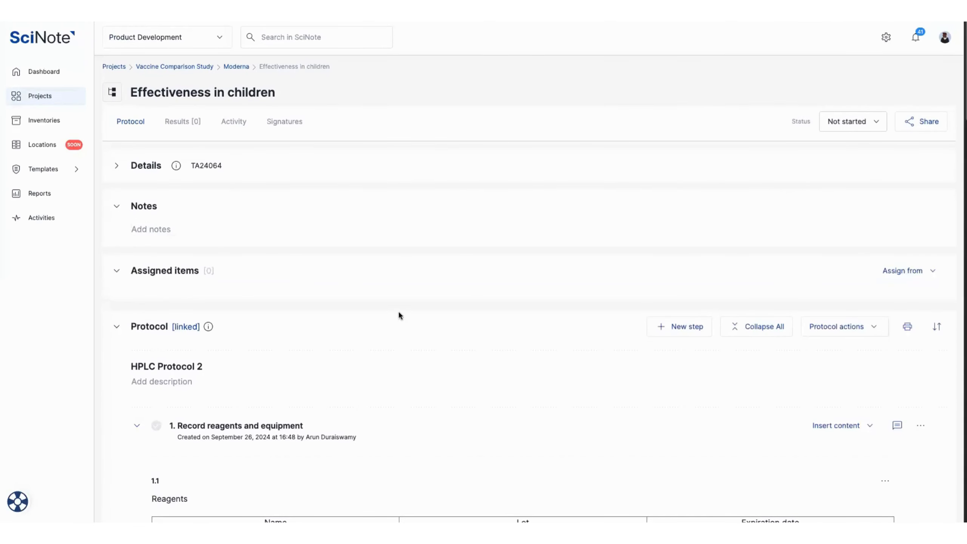
scroll(336, 329, down, 1)
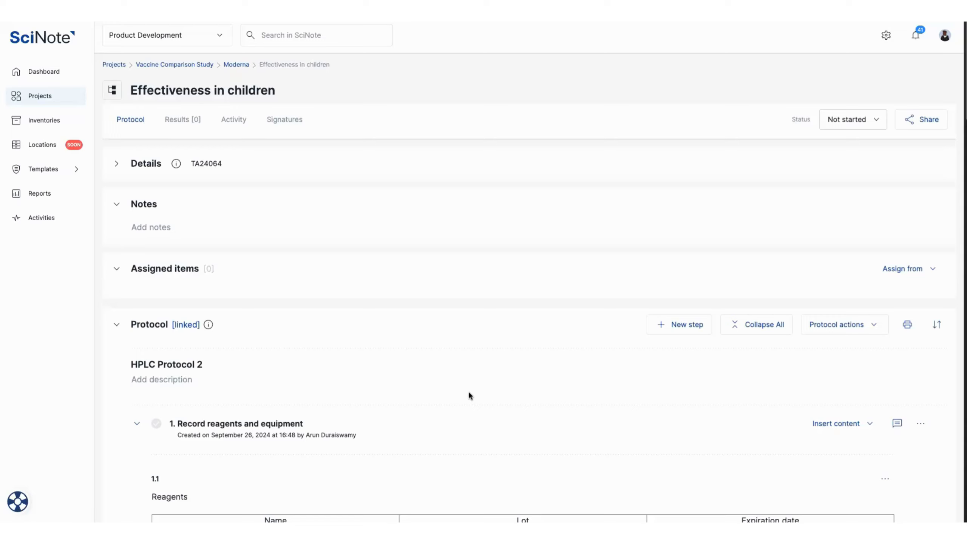
- Return to the Vaccine Comparison Study project and duplicate its Moderna experiment
click(229, 66)
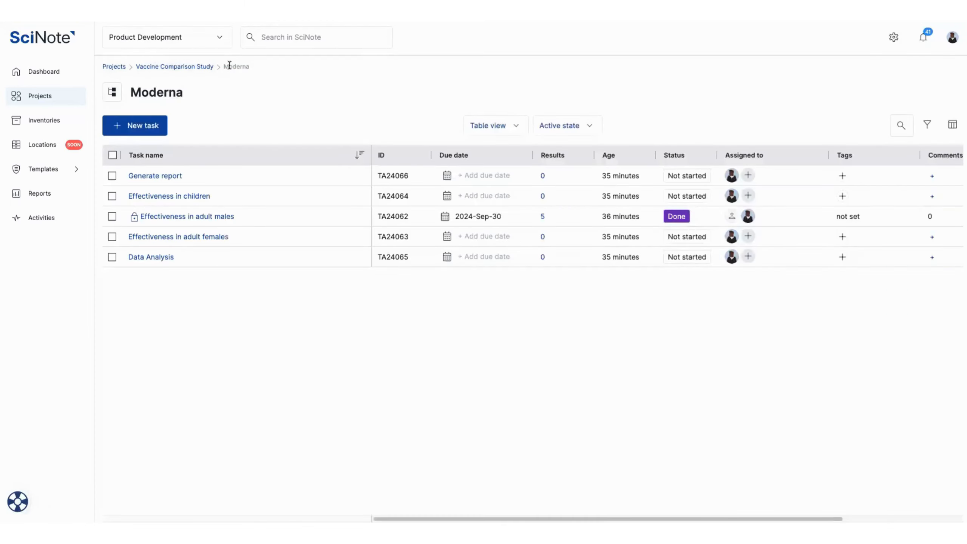
click(192, 66)
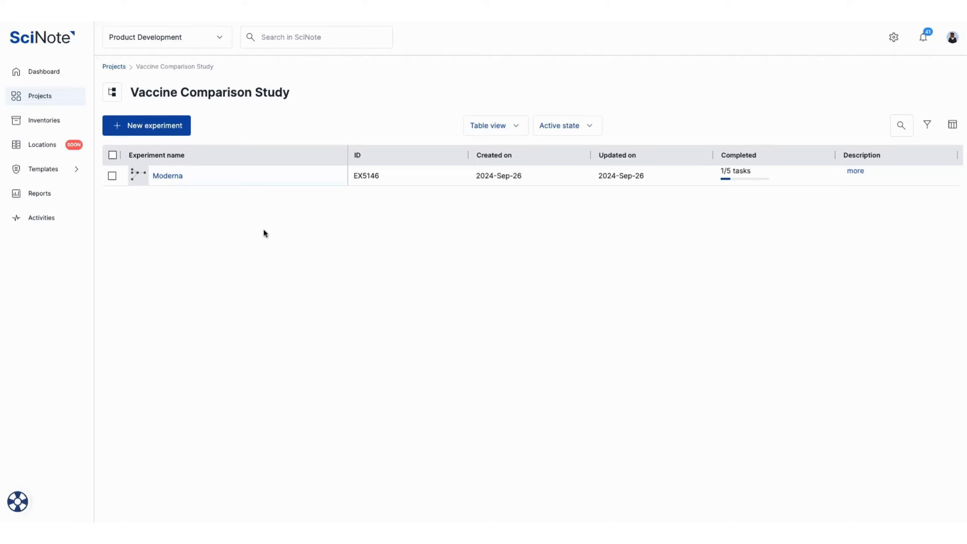
click(113, 176)
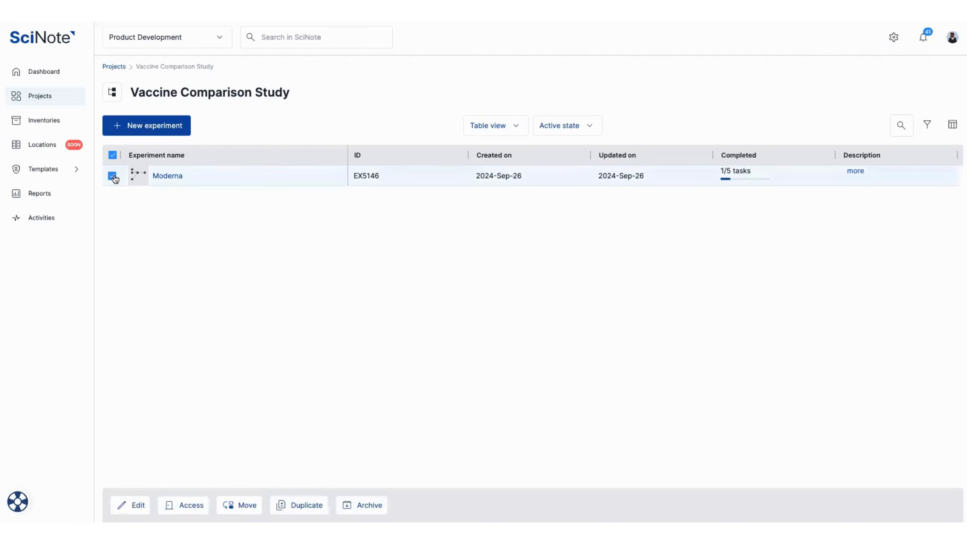
click(306, 505)
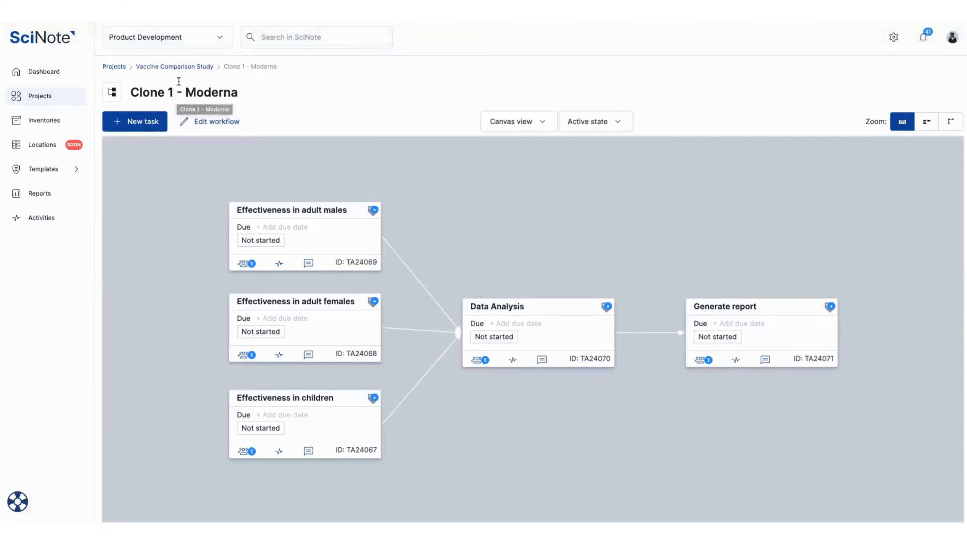
- Rename the duplicated experiment as AstraZeneca
click(194, 89)
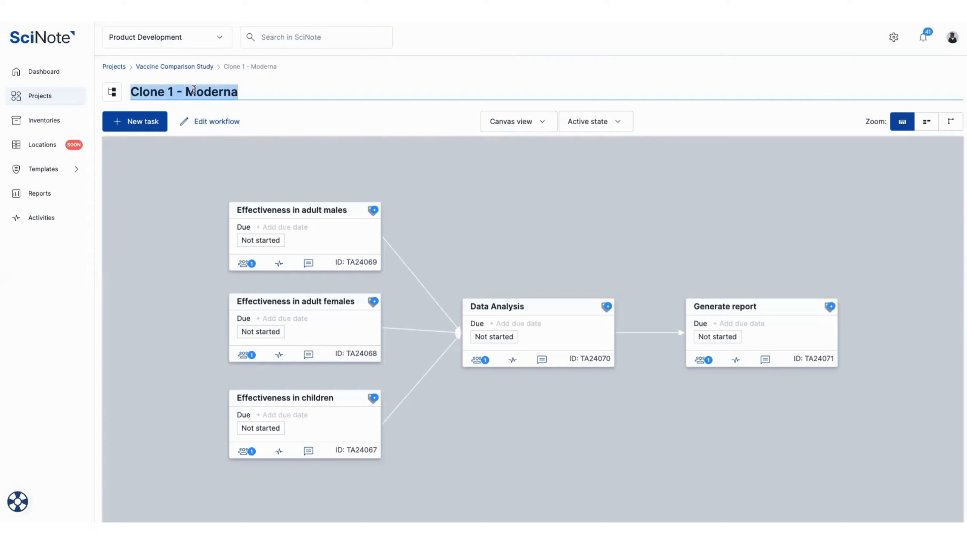
text(Az)
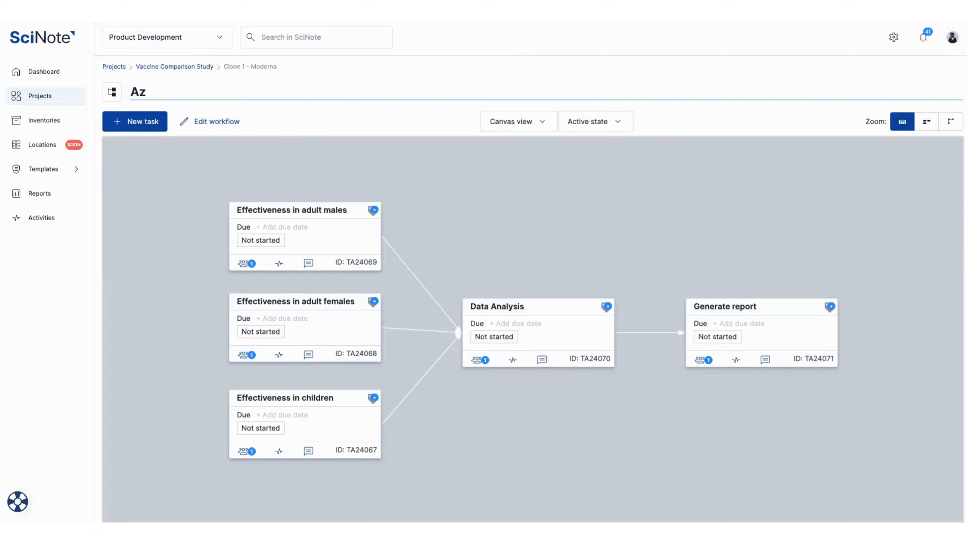
key(BackSpace)
text(straZeene)
key(BackSpace)
key(BackSpace)
key(BackSpace)
text(neca)
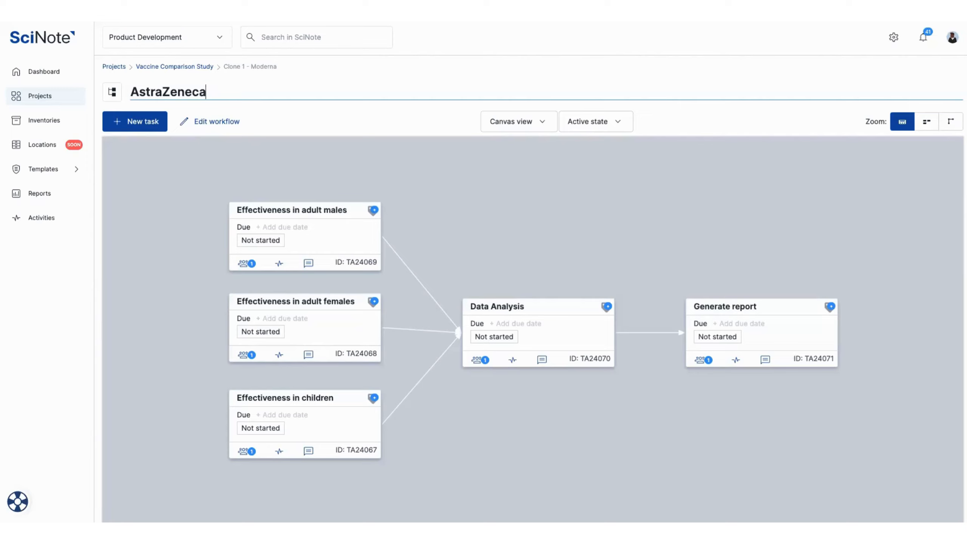
click(198, 196)
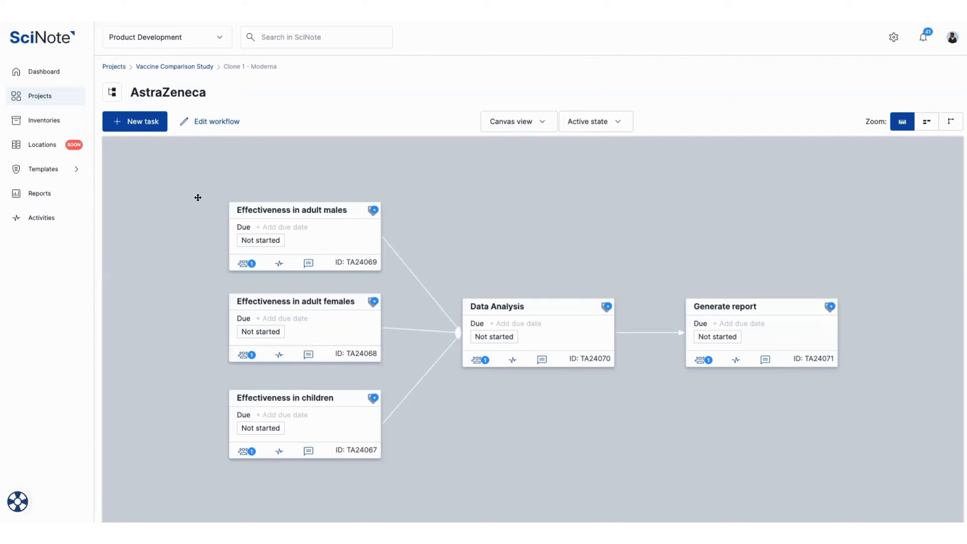
- View the protocol of the duplicated Effectiveness in adult males task, and return to the AstraZeneca workflow
click(288, 211)
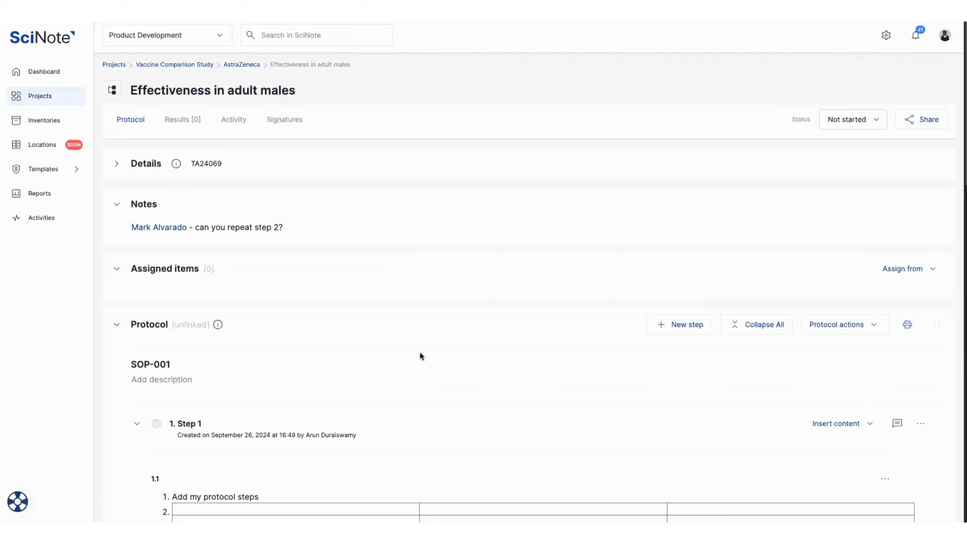
click(250, 66)
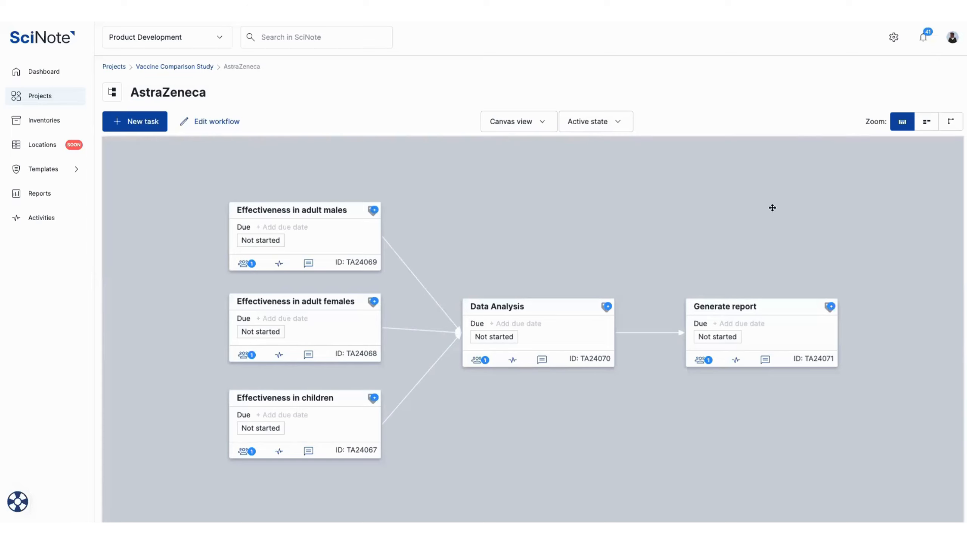
- Open the Instrument Management inventory and look over its instrument list
click(48, 127)
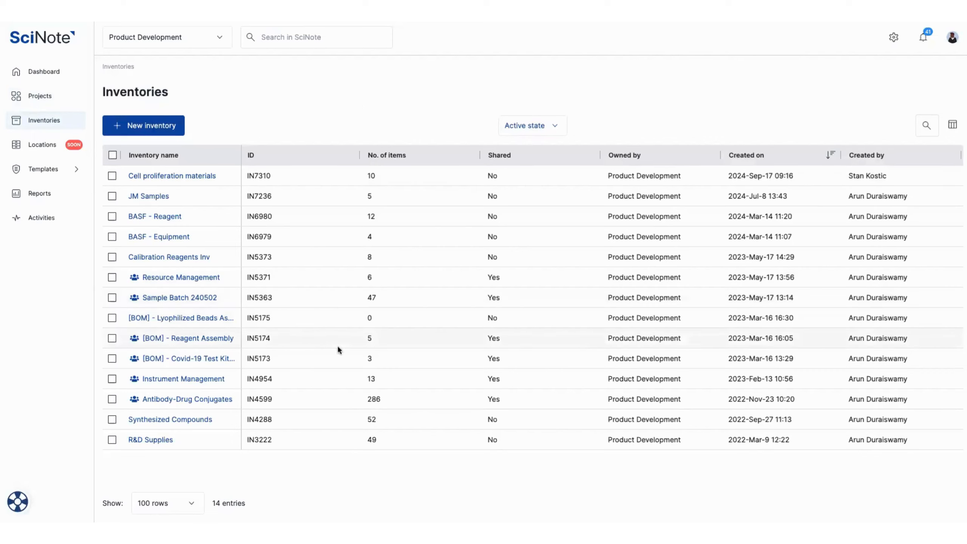
click(189, 379)
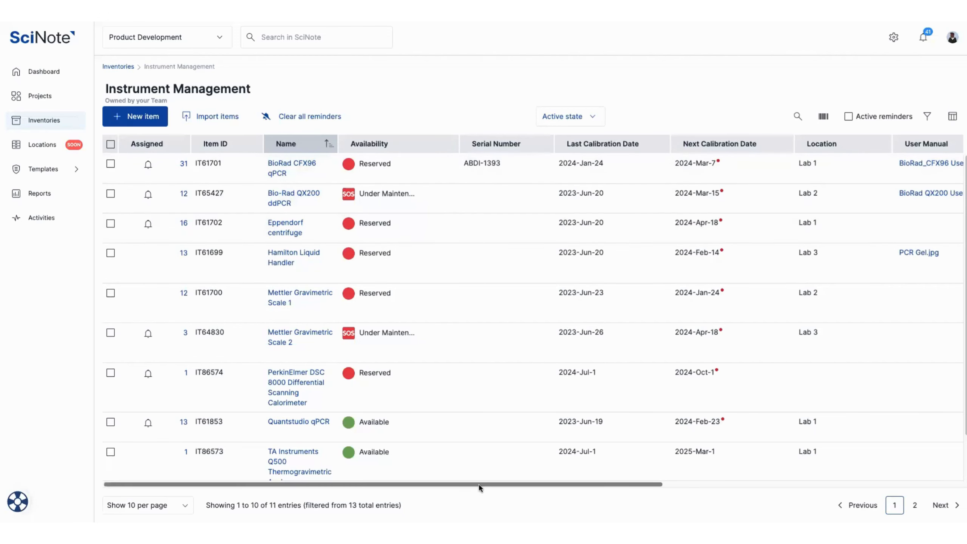
drag(479, 484, 462, 463)
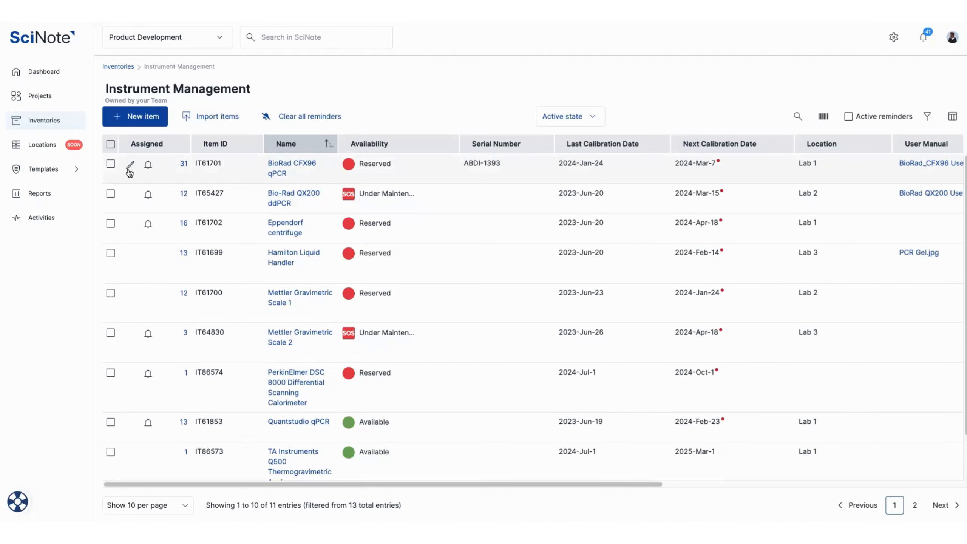
- Edit the BioRad CFX96 qPCR instrument's row and set its availability to Available
click(129, 169)
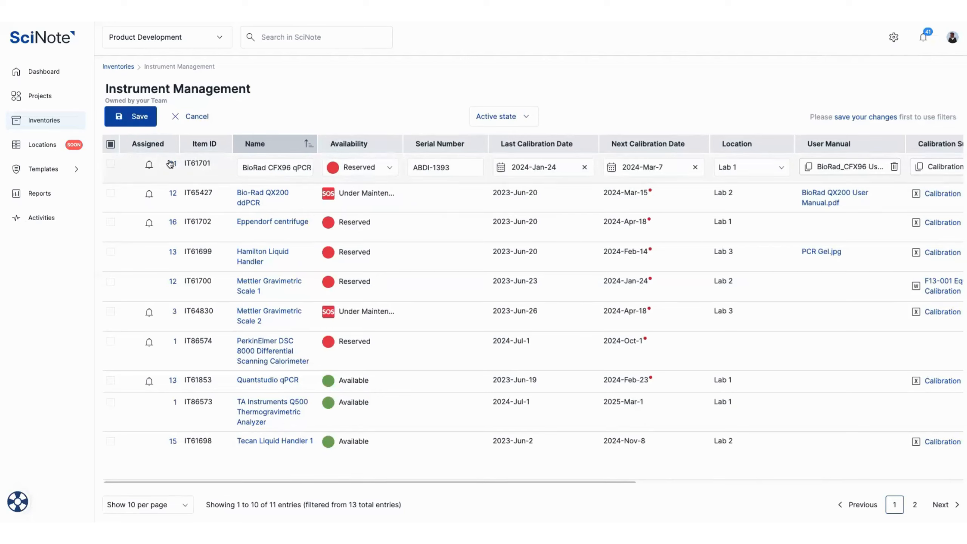
click(284, 172)
click(273, 167)
click(387, 171)
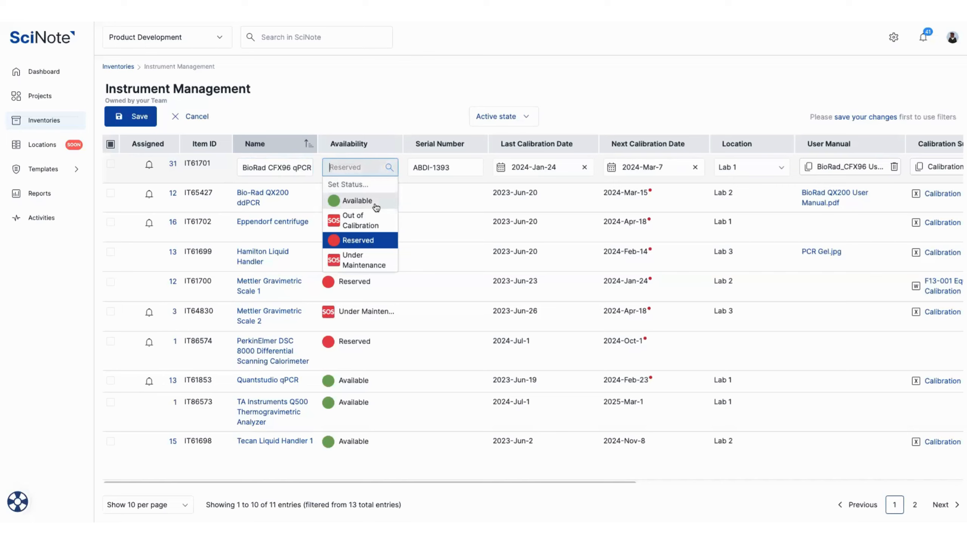
click(376, 206)
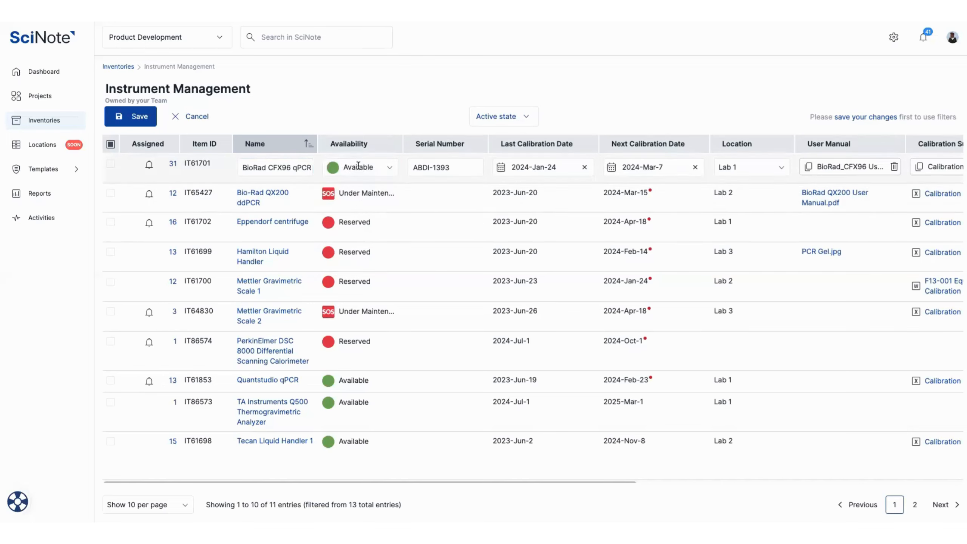
- View the last calibration date calendar and location options for the BioRad CFX96 qPCR, and discard the row edits
click(562, 167)
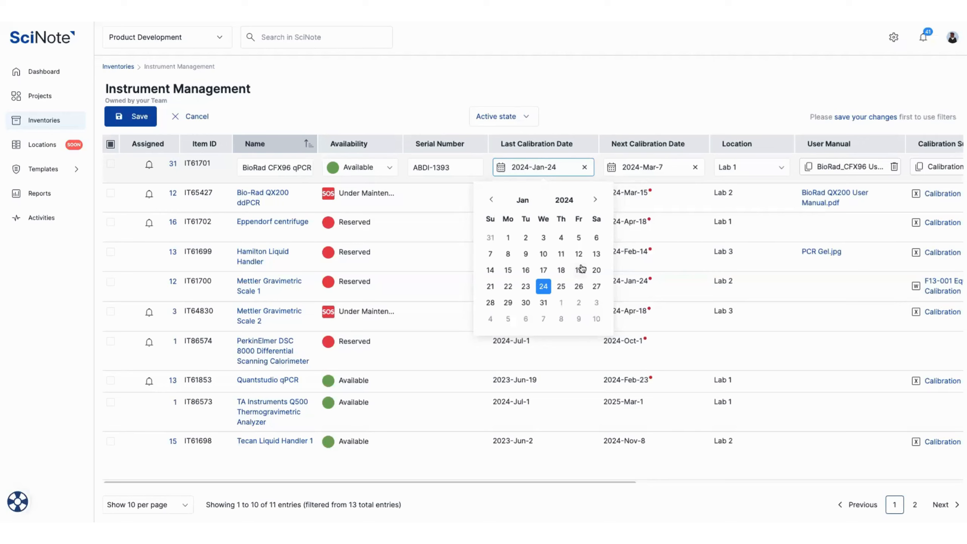
click(639, 114)
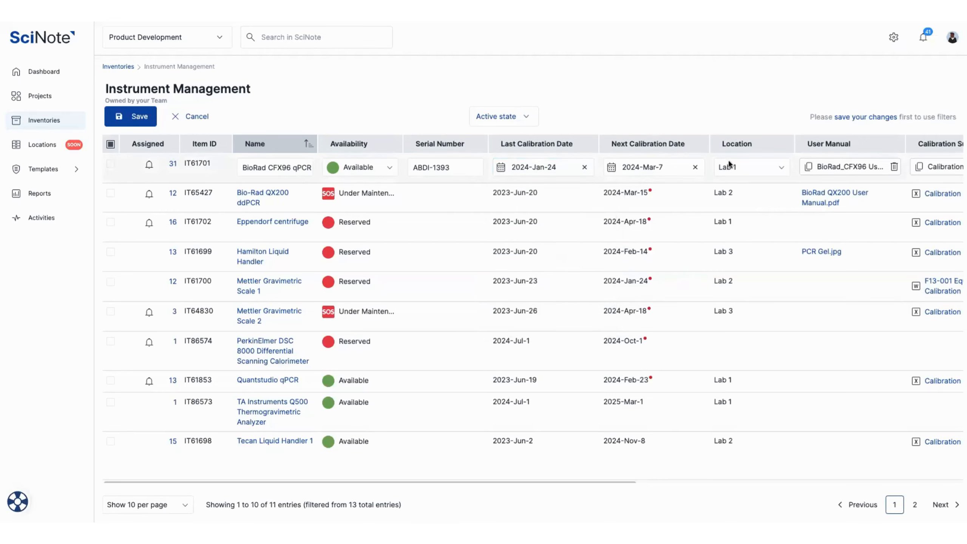
click(773, 167)
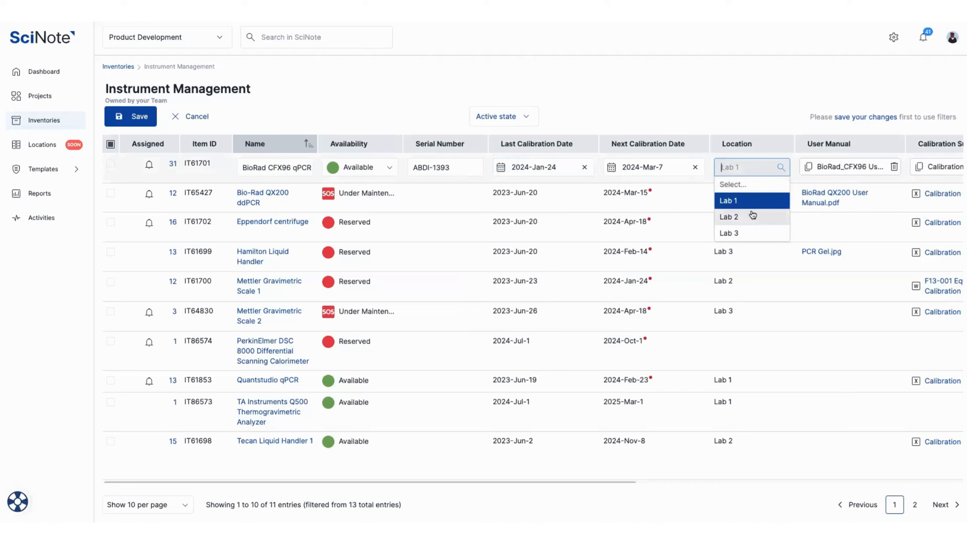
click(758, 122)
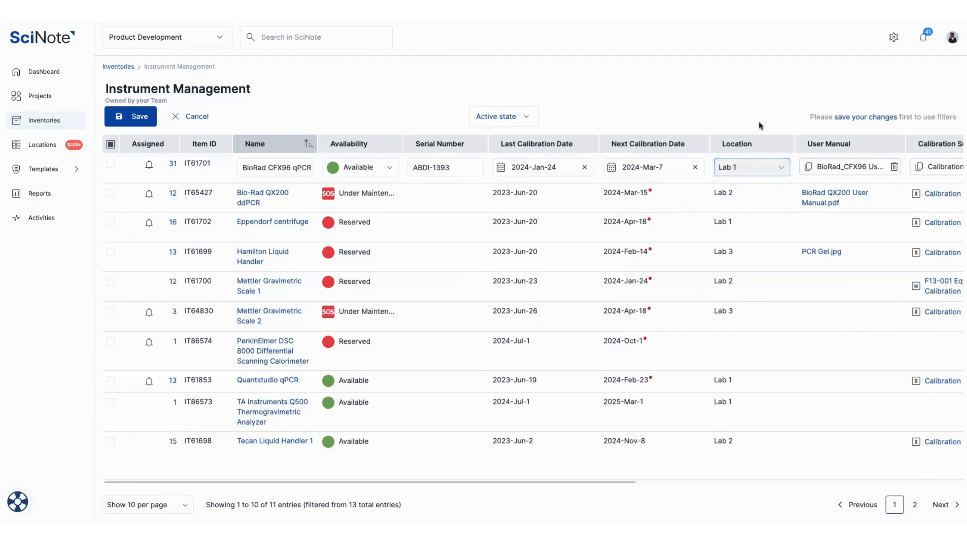
click(192, 122)
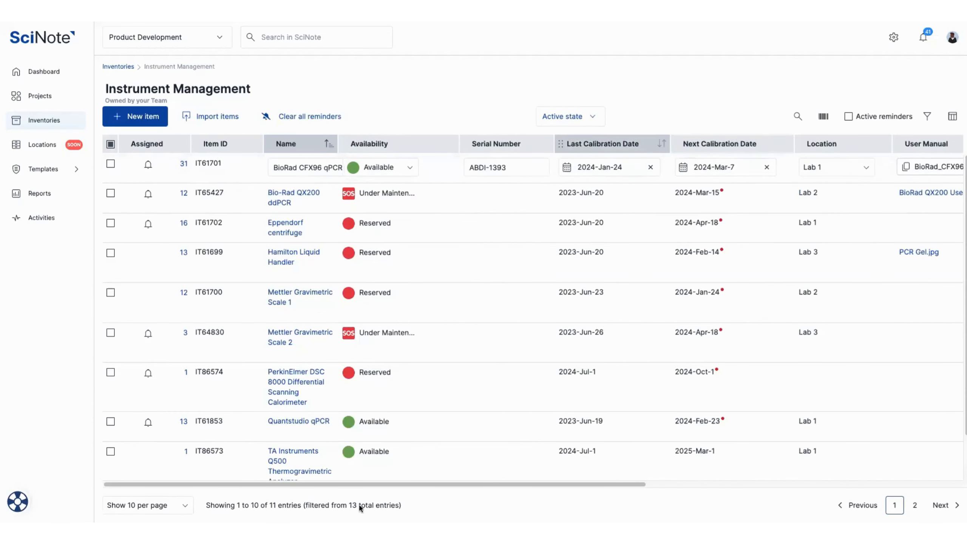
- Look over the instruments' user manual and calibration summary files, and open the Sample Batch 240502 inventory
drag(370, 484, 456, 461)
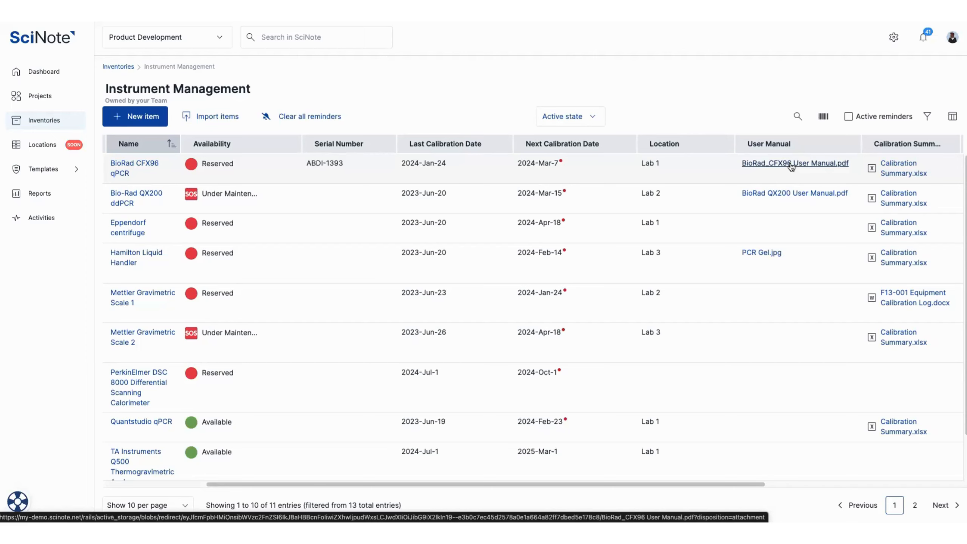
click(128, 69)
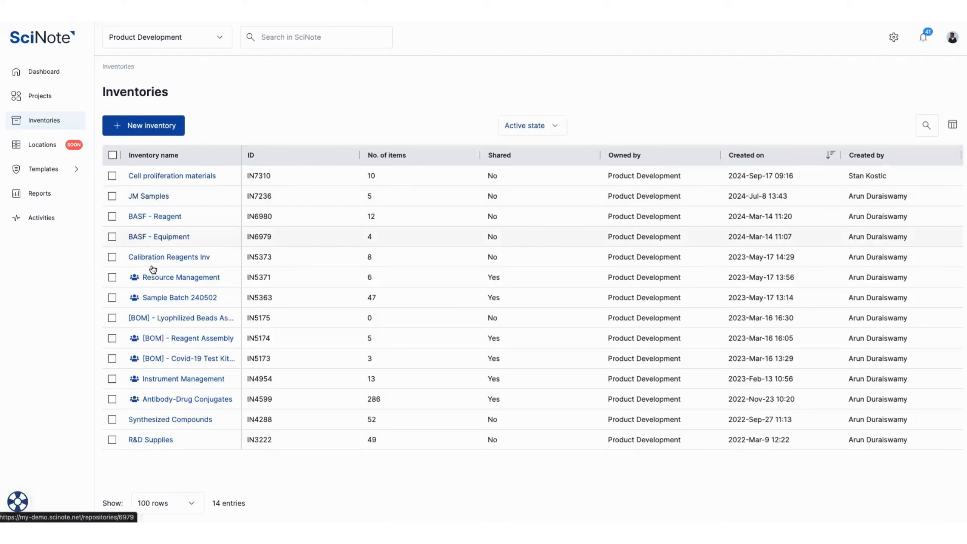
click(172, 299)
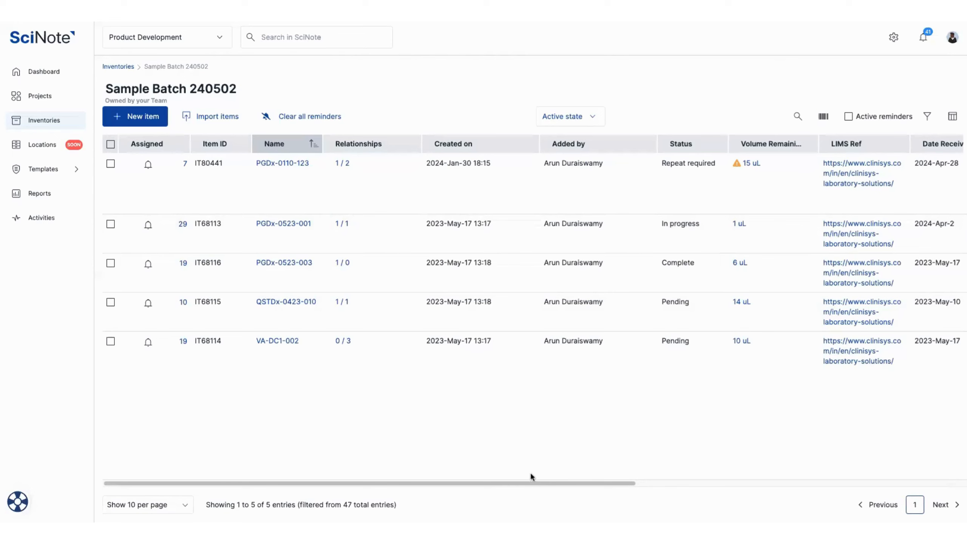
- Hide the Added by and Created on columns in the Sample Batch 240502 inventory
click(952, 116)
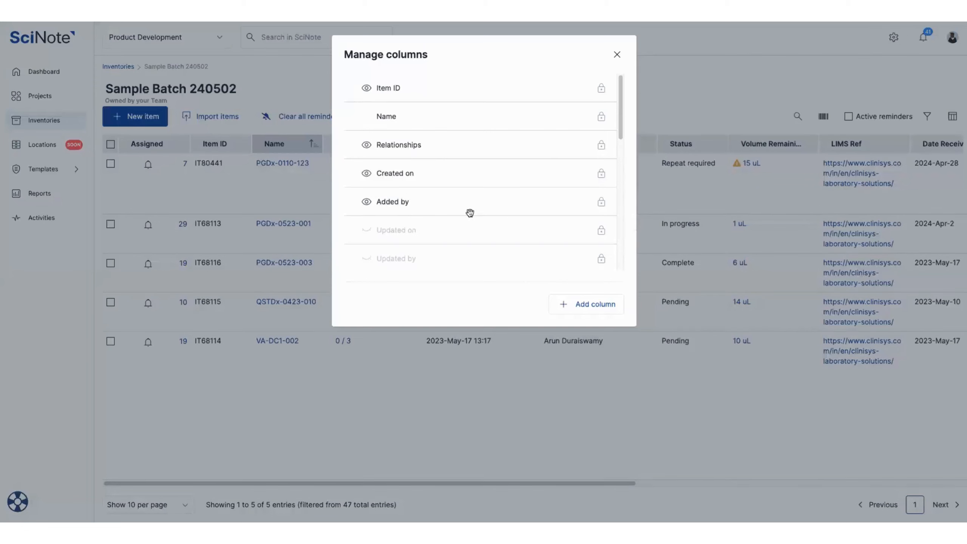
click(367, 202)
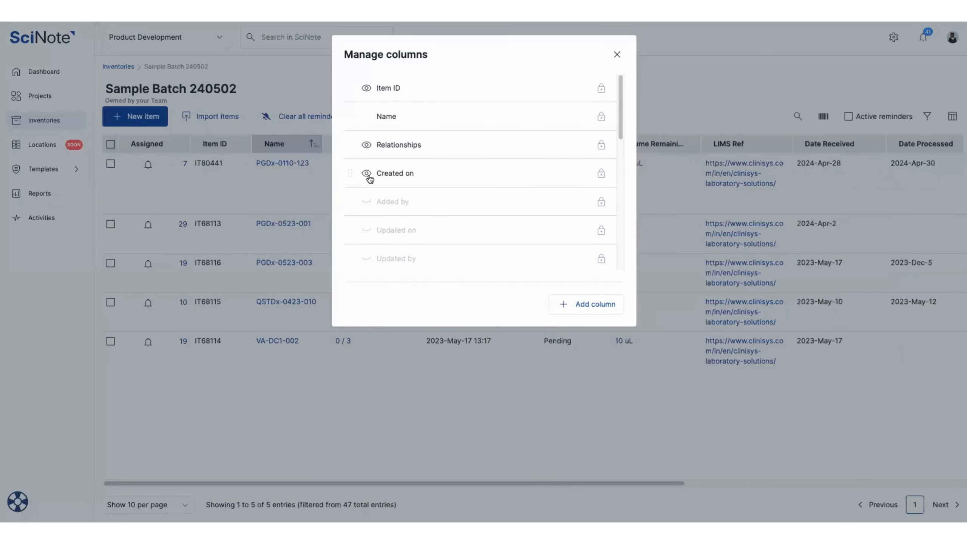
click(366, 174)
click(616, 55)
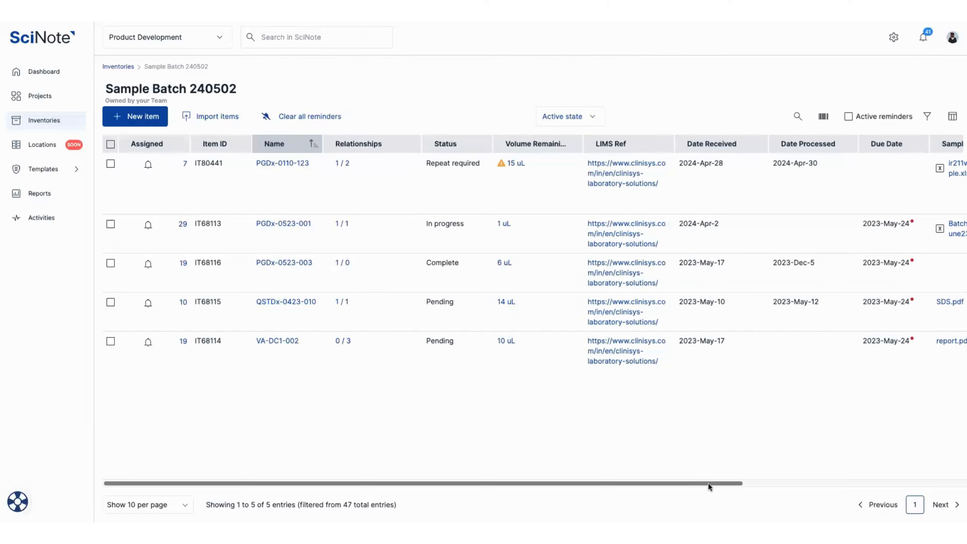
- Create a low stock reminder at 5 uL for the QSTDx-0423-010 sample and save the stock settings
mouse_move(706, 483)
mouse_down()
mouse_move(775, 459)
mouse_move(698, 467)
mouse_up()
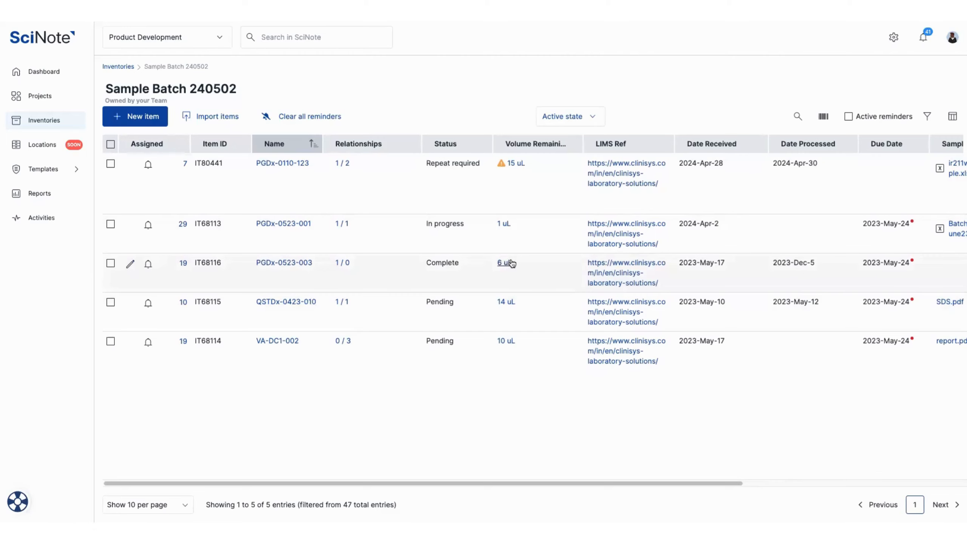
click(505, 301)
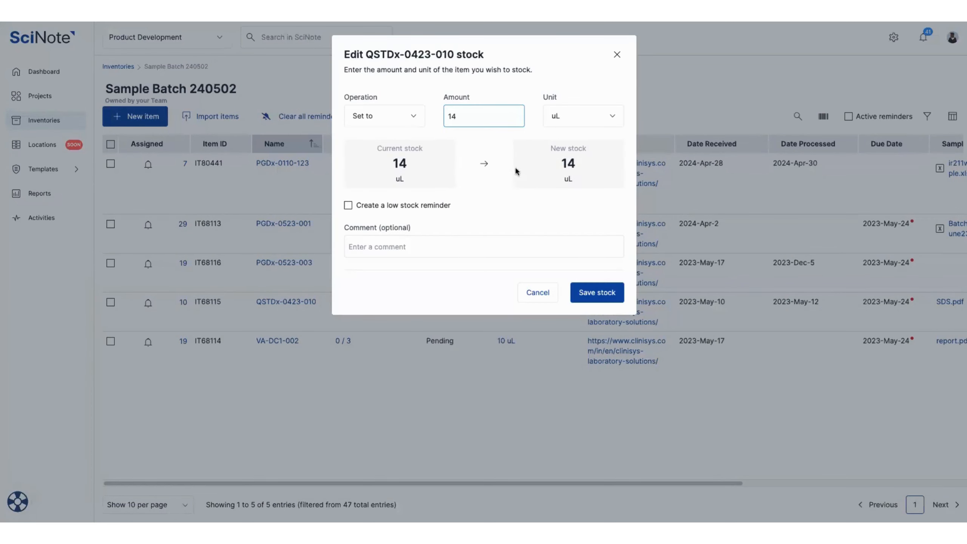
click(348, 206)
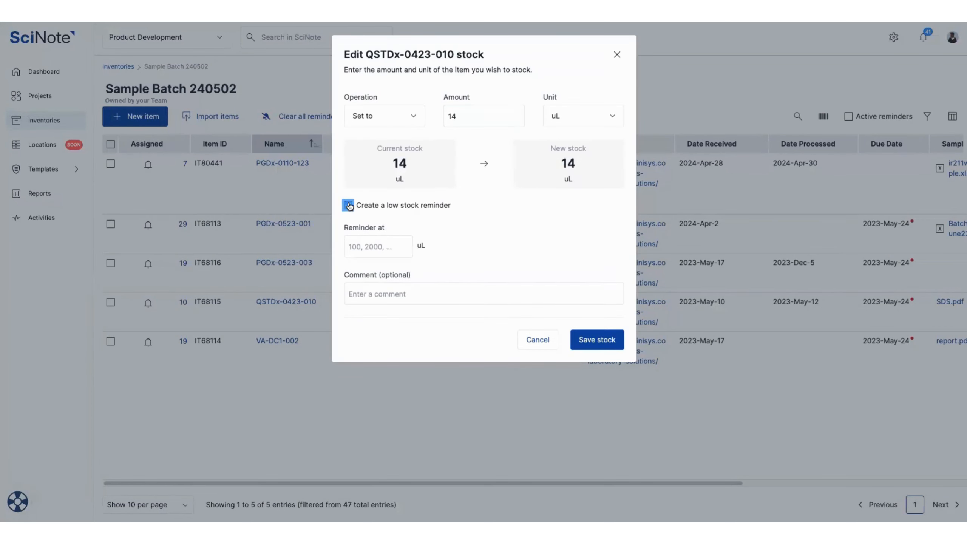
click(361, 237)
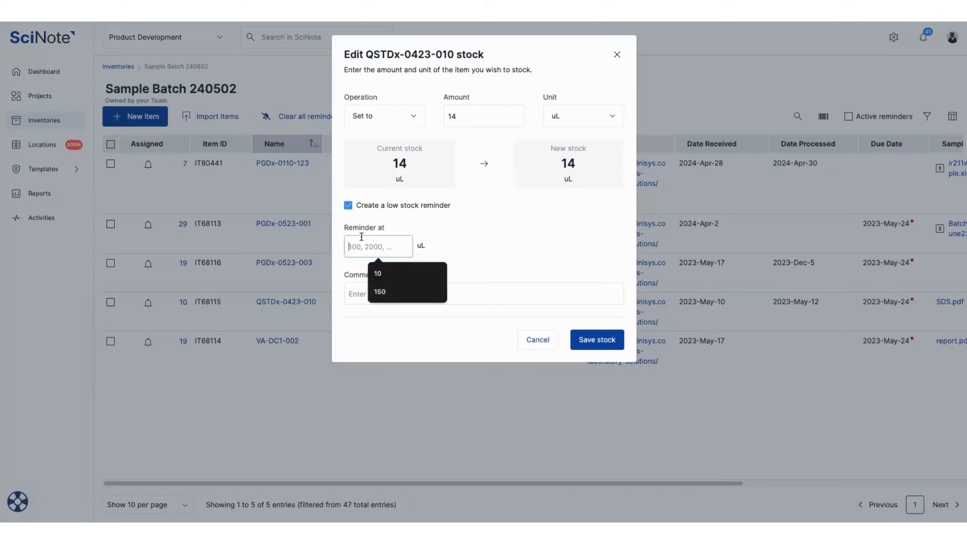
text(5)
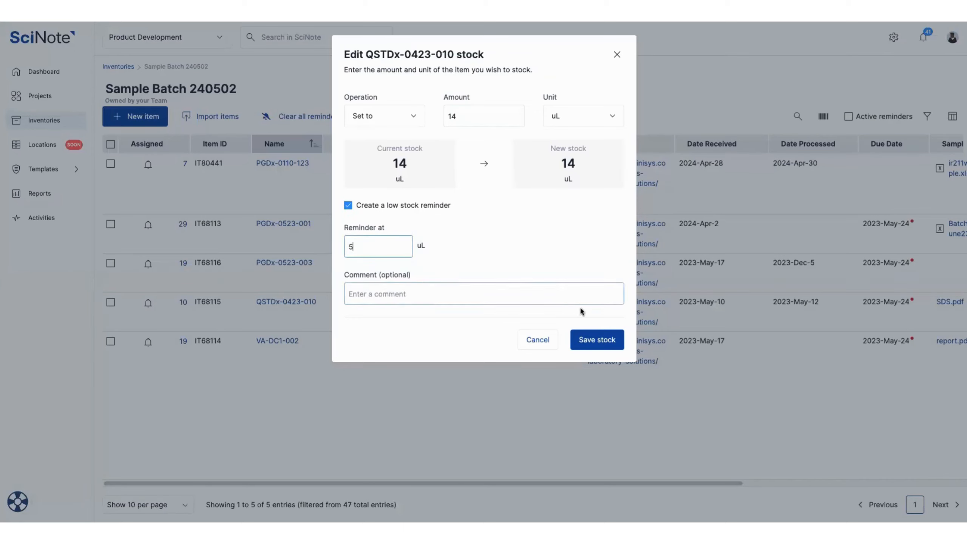
click(602, 338)
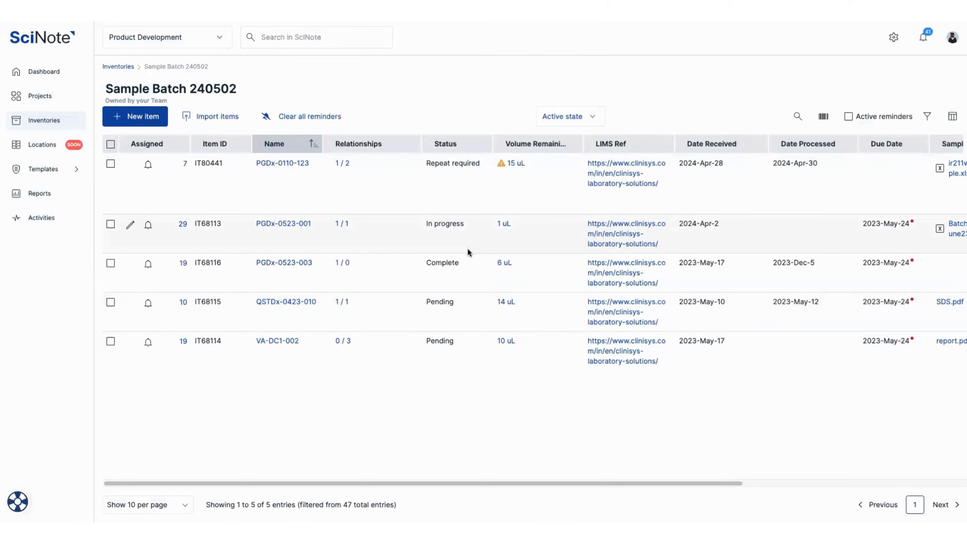
- Select samples PGDx-0523-003 and QSTDx-0423-010 to view their export options, and clear the selection
click(110, 268)
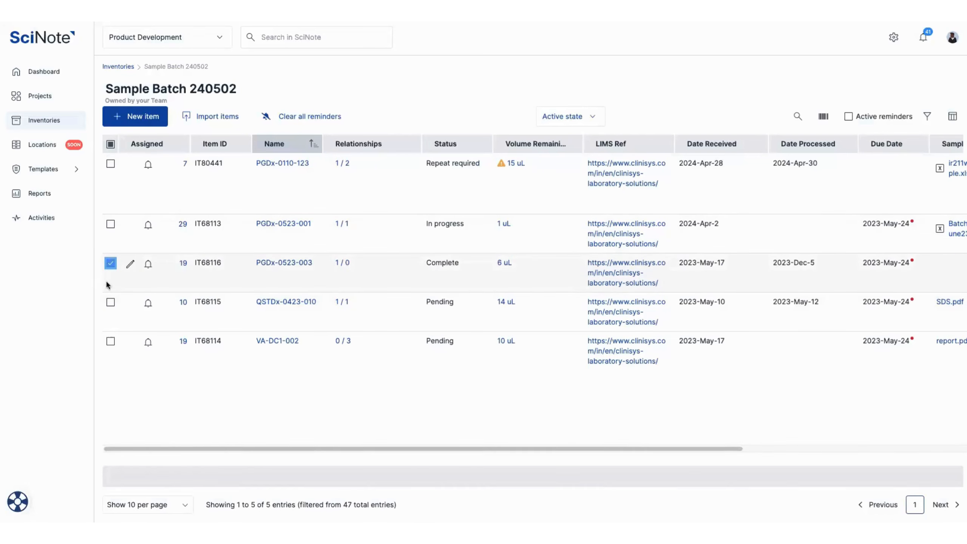
click(111, 303)
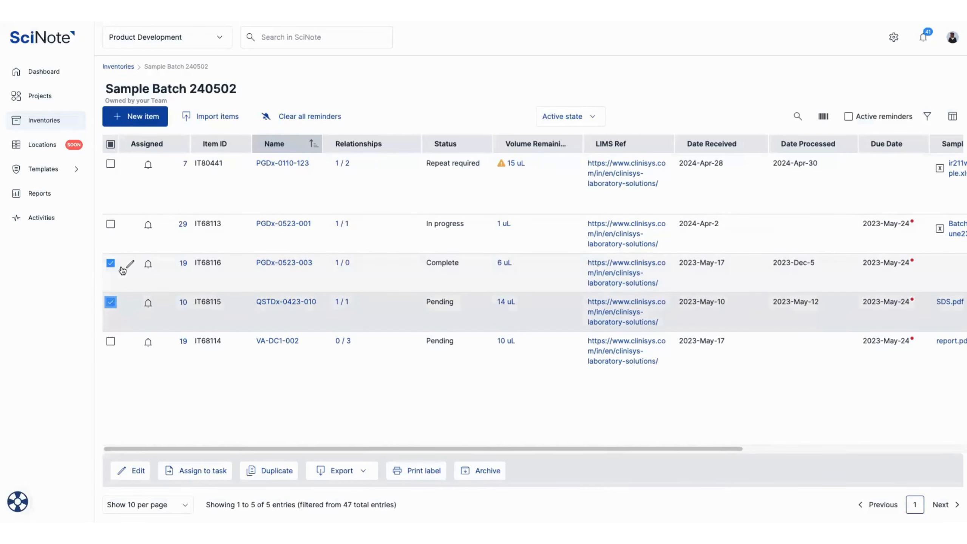
click(365, 470)
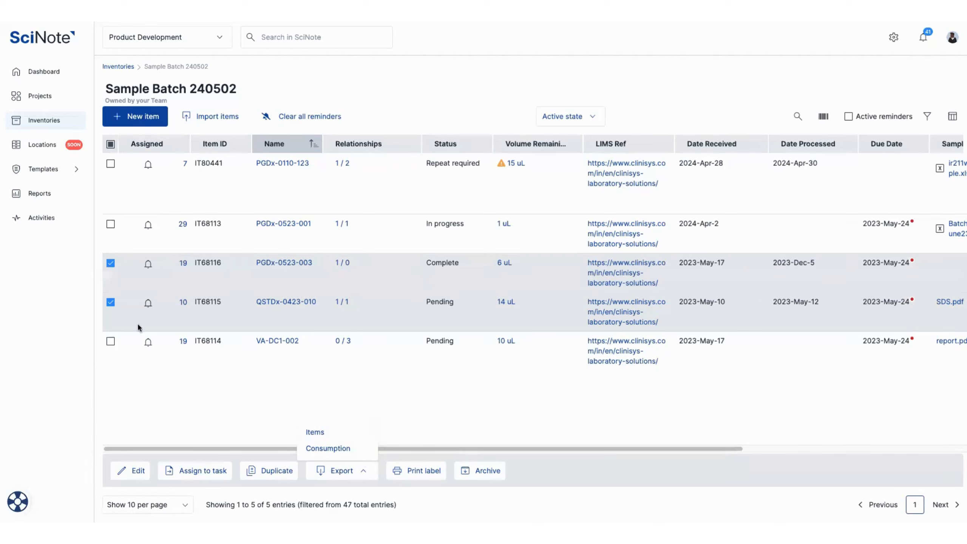
click(110, 302)
click(110, 267)
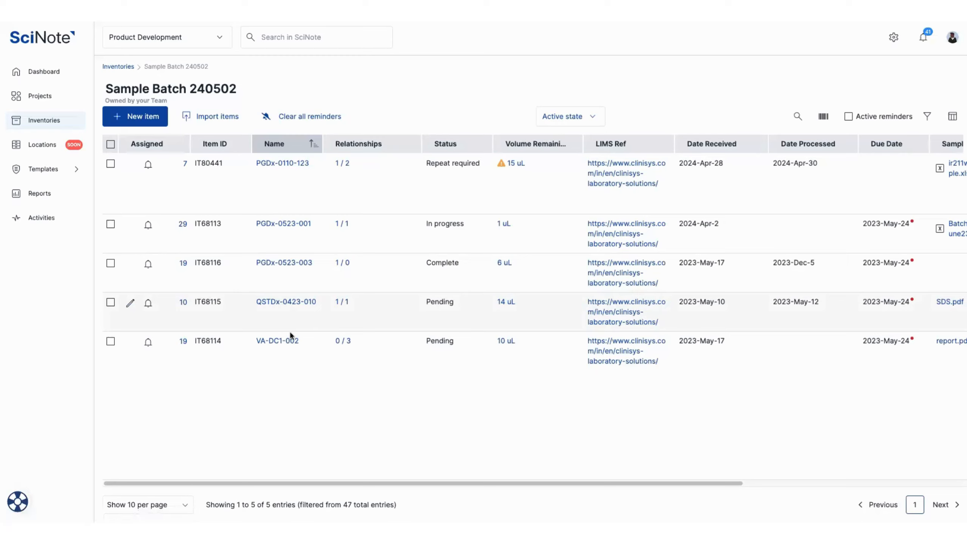
- Examine the relationships of sample VA-DC1-002 and the details of its child item PGDx-0523-001, and close the item details
click(347, 341)
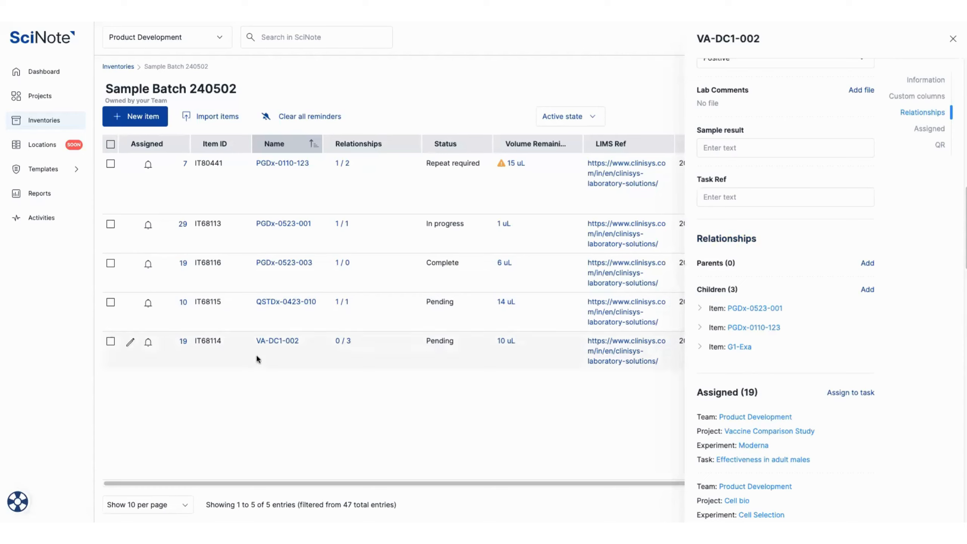
click(747, 309)
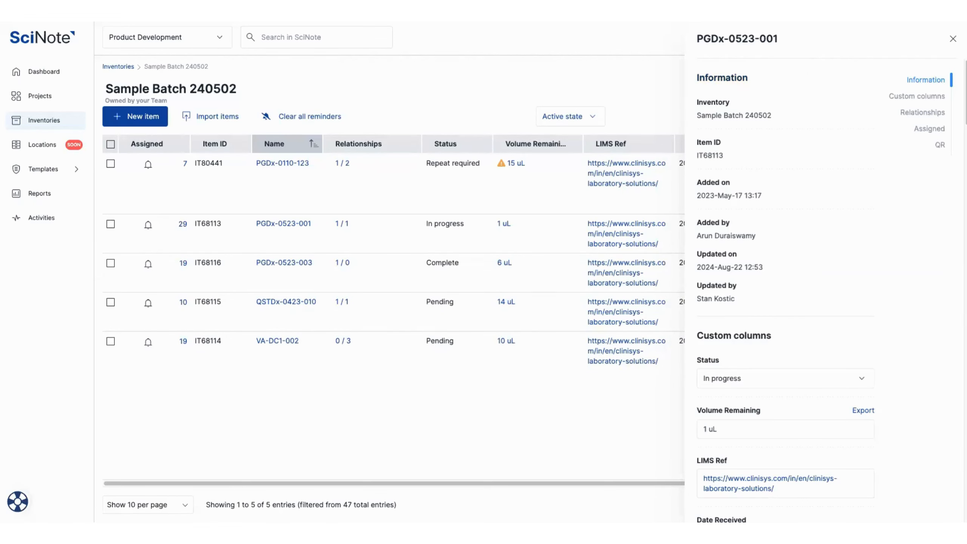
click(953, 41)
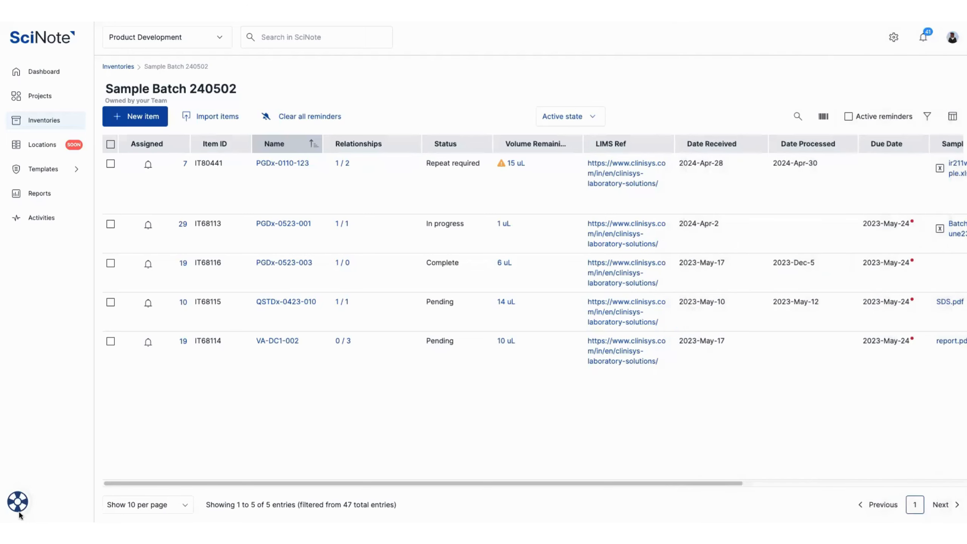
- View the item import options for the Sample Batch 240502 inventory and close them without importing
click(220, 117)
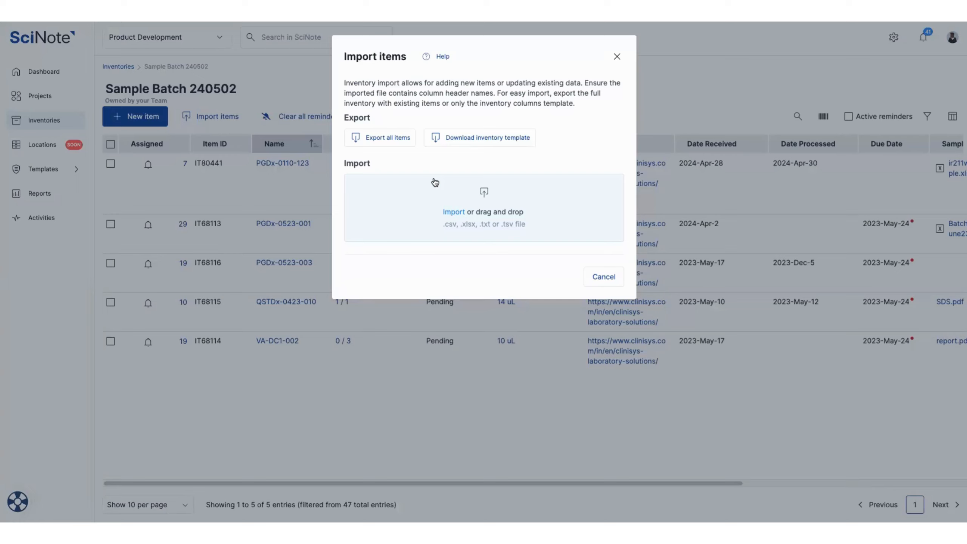
click(617, 57)
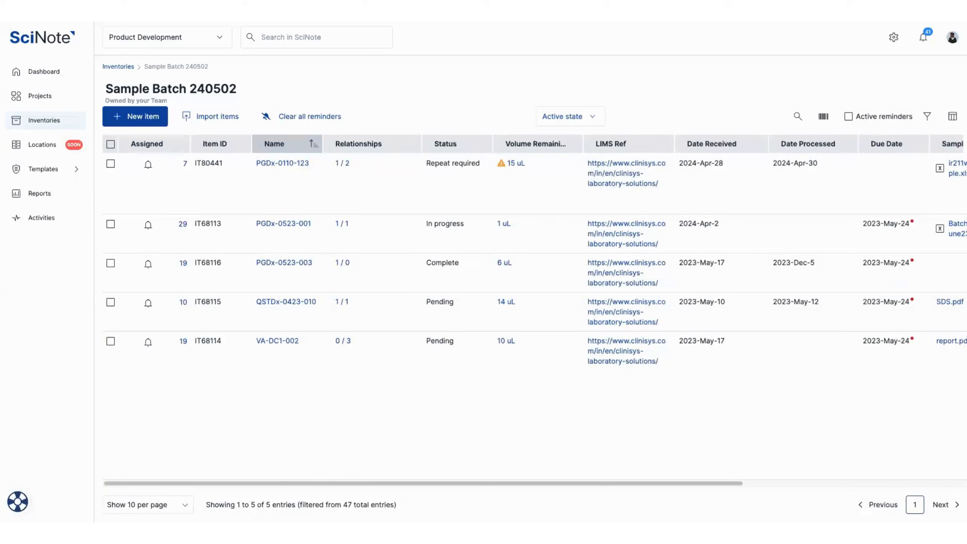